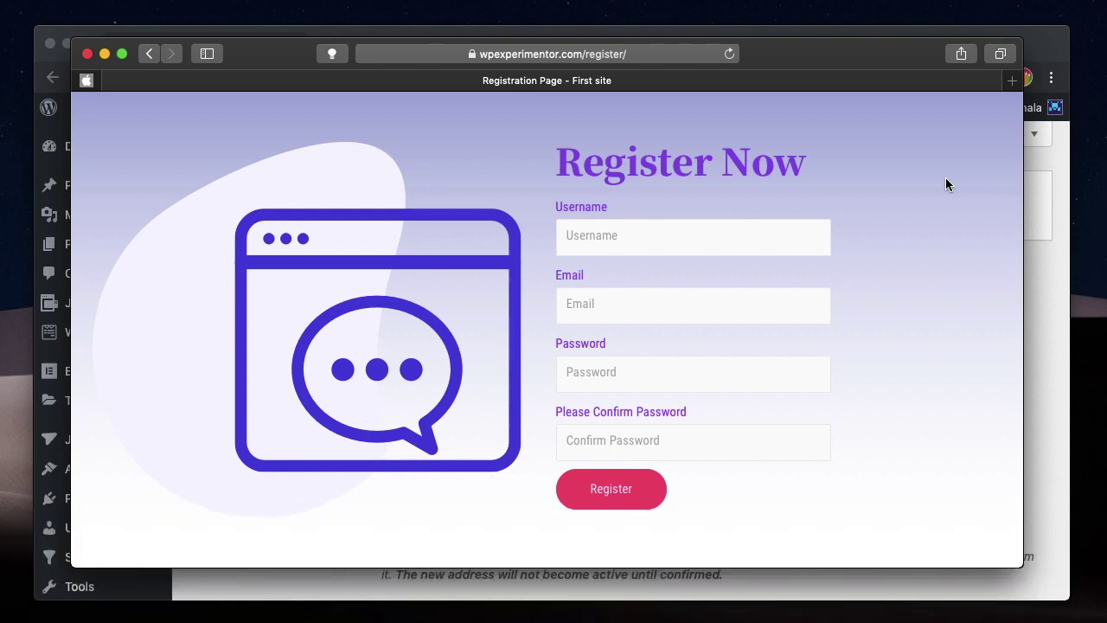
# Step: Open the WordPress General Settings page from the dashboard
pyautogui.click(644, 54)
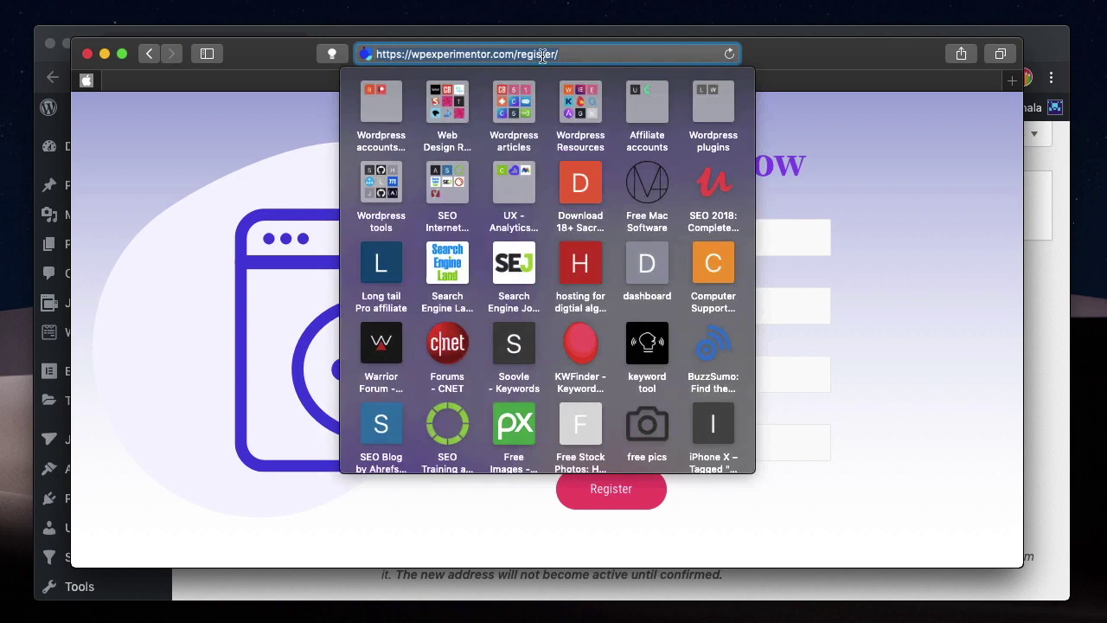
pyautogui.click(844, 146)
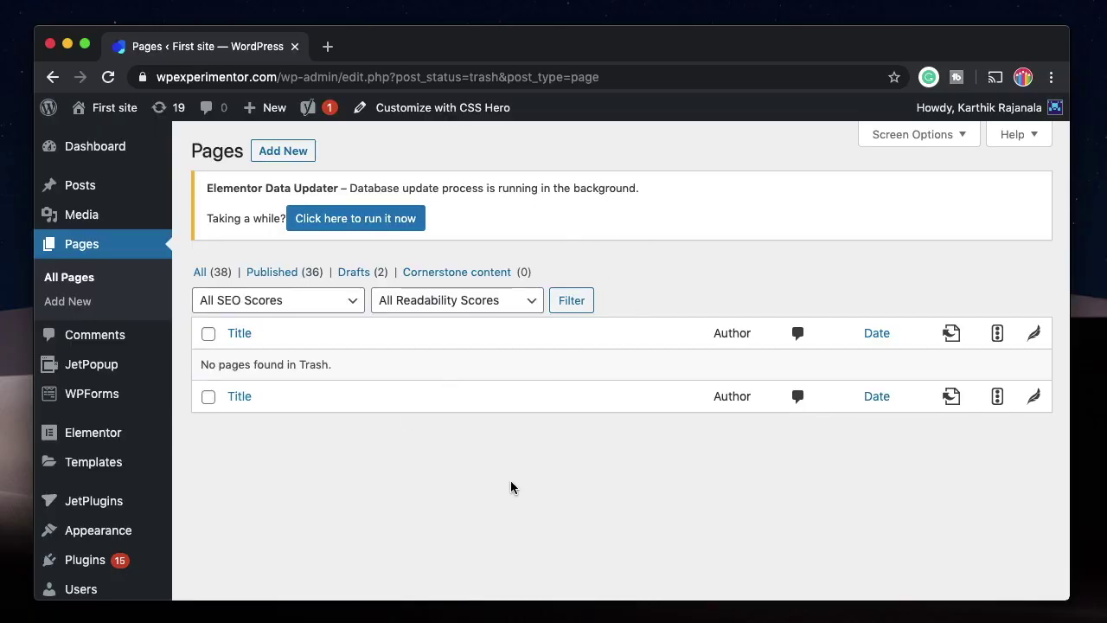
pyautogui.scroll(-5, 512, 488)
pyautogui.moveTo(89, 316)
pyautogui.click(207, 261)
# Step: Confirm Membership has 'Anyone can register' ticked with Author as the default role
pyautogui.scroll(-3, 264, 329)
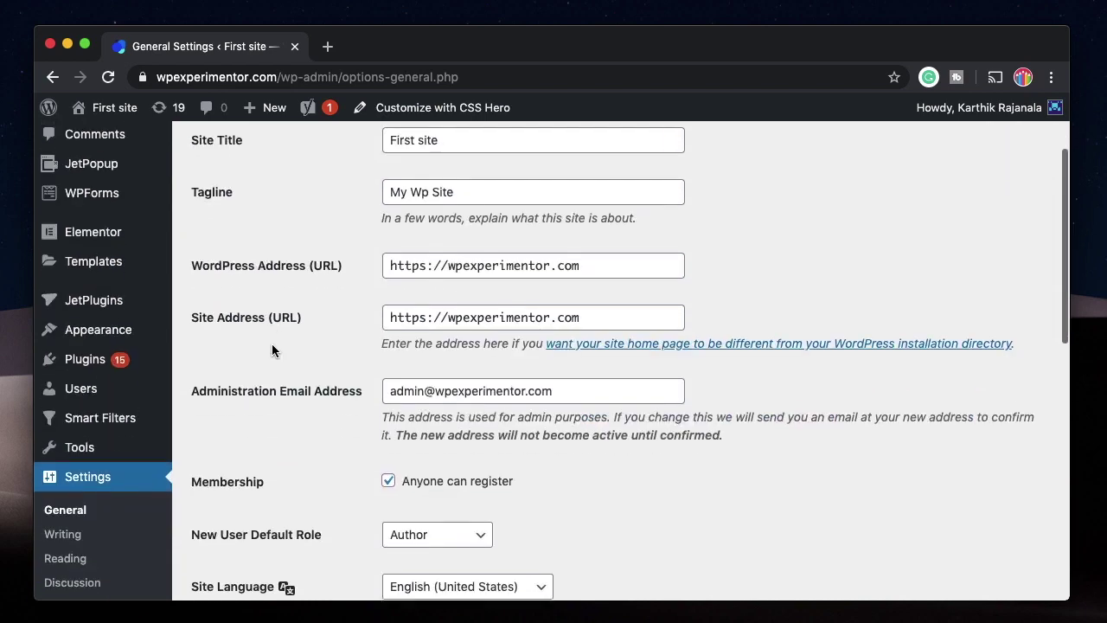
pyautogui.scroll(-3, 272, 346)
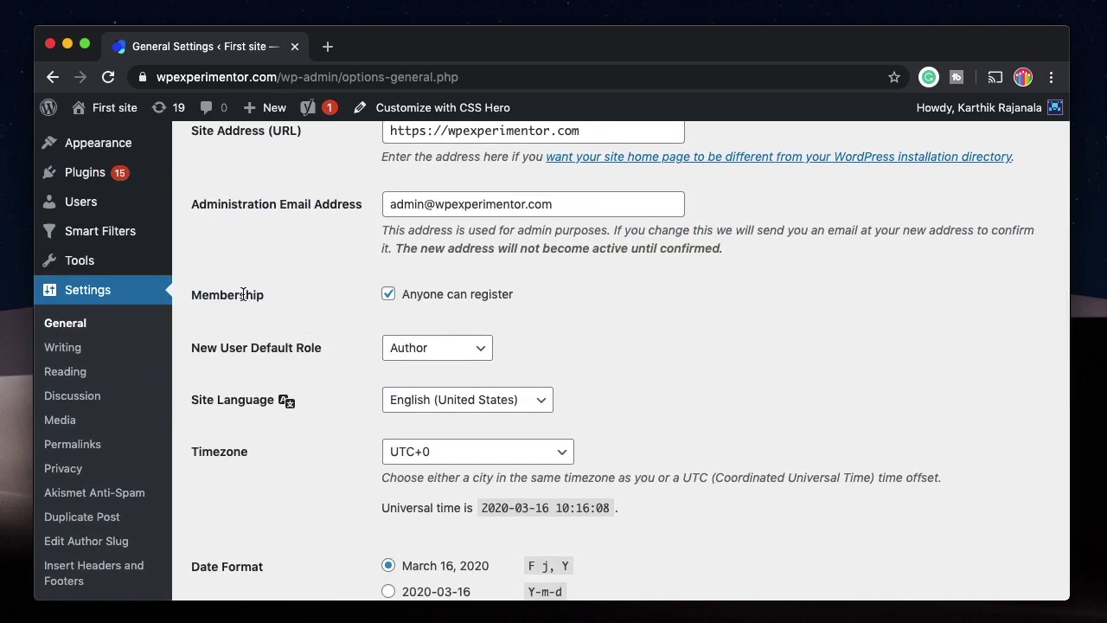
pyautogui.scroll(-1, 383, 297)
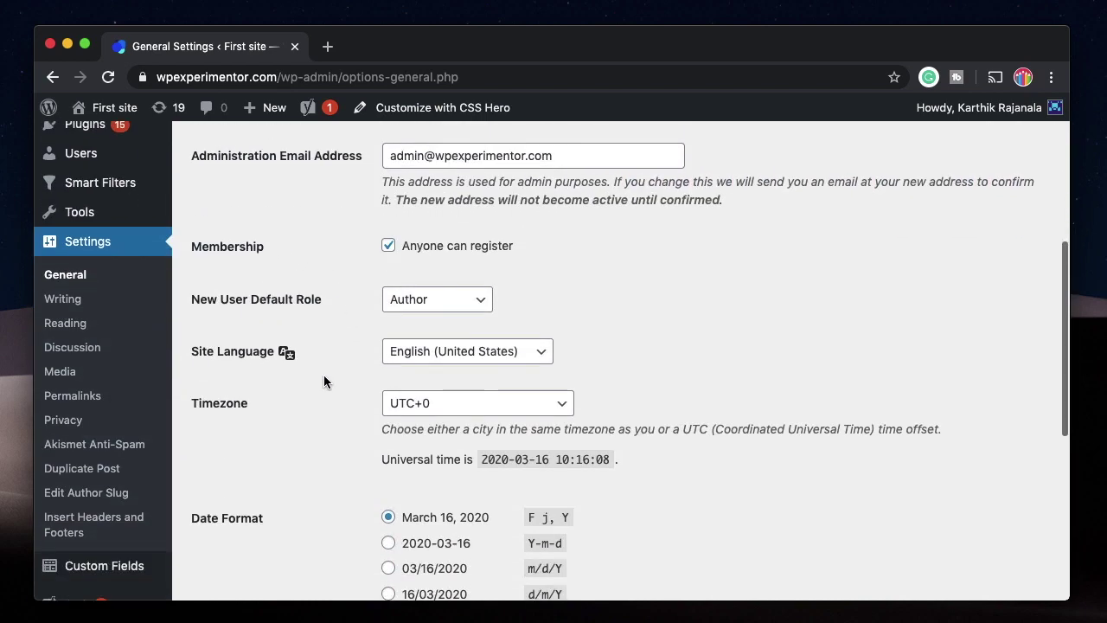
pyautogui.scroll(-10, 311, 344)
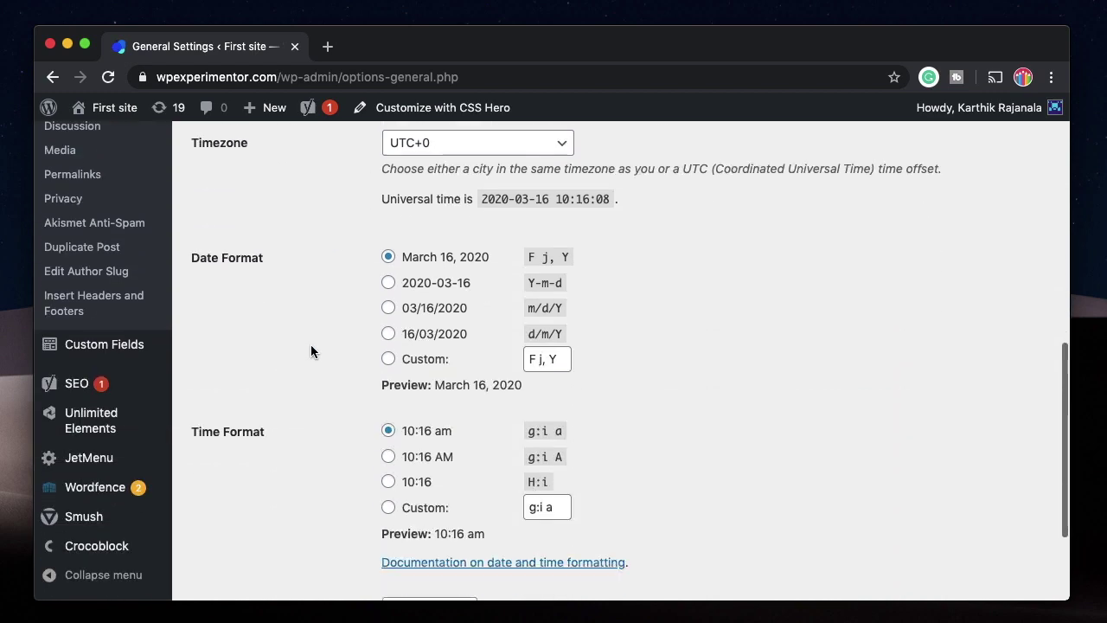
pyautogui.scroll(10, 279, 373)
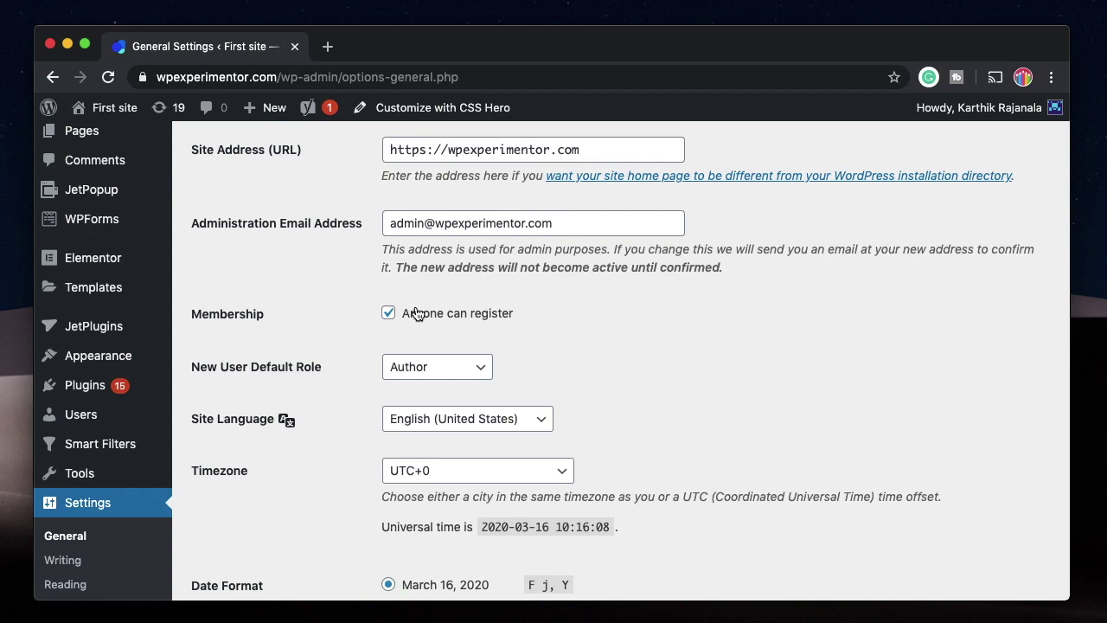
pyautogui.scroll(5, 265, 253)
# Step: Start a new WordPress page in a separate browser tab
pyautogui.moveTo(111, 251)
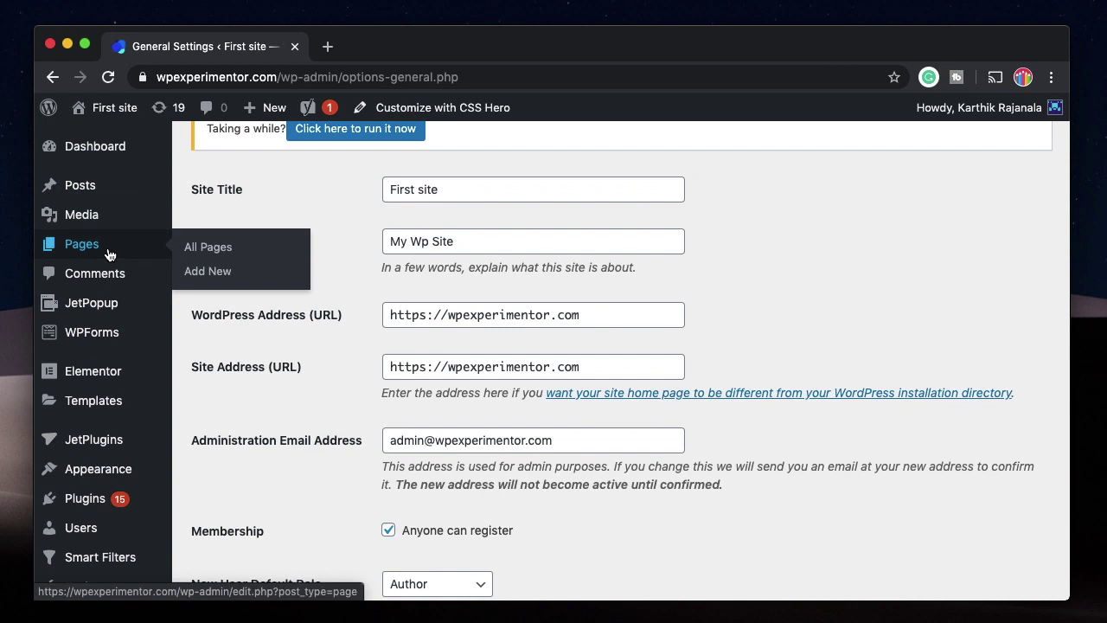
pyautogui.keyDown('super'); pyautogui.click(190, 273); pyautogui.keyUp('super')
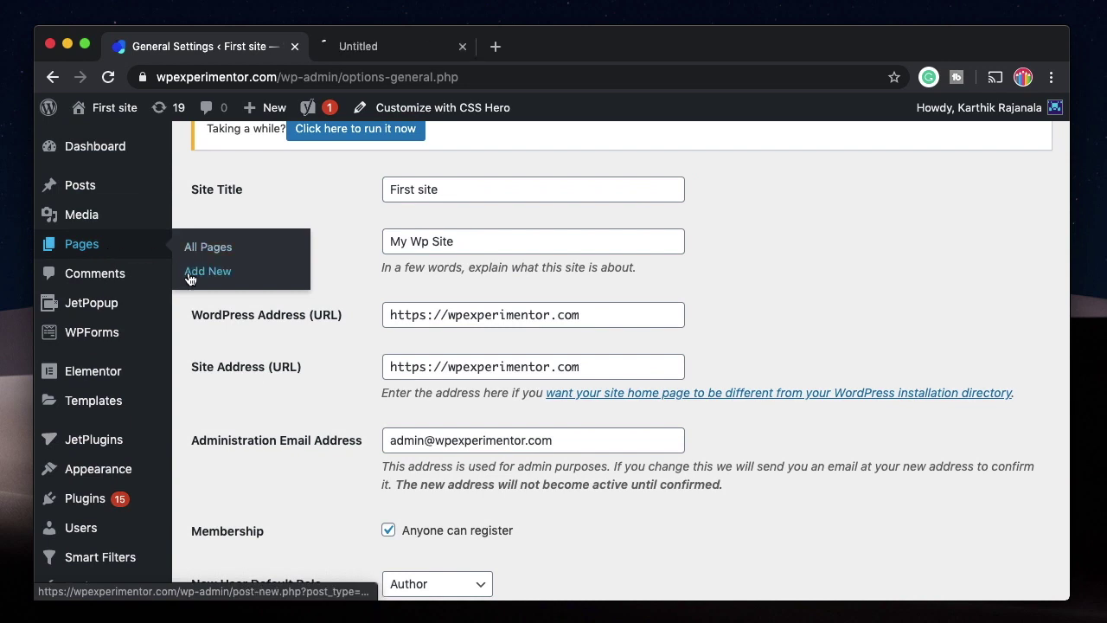
pyautogui.click(378, 54)
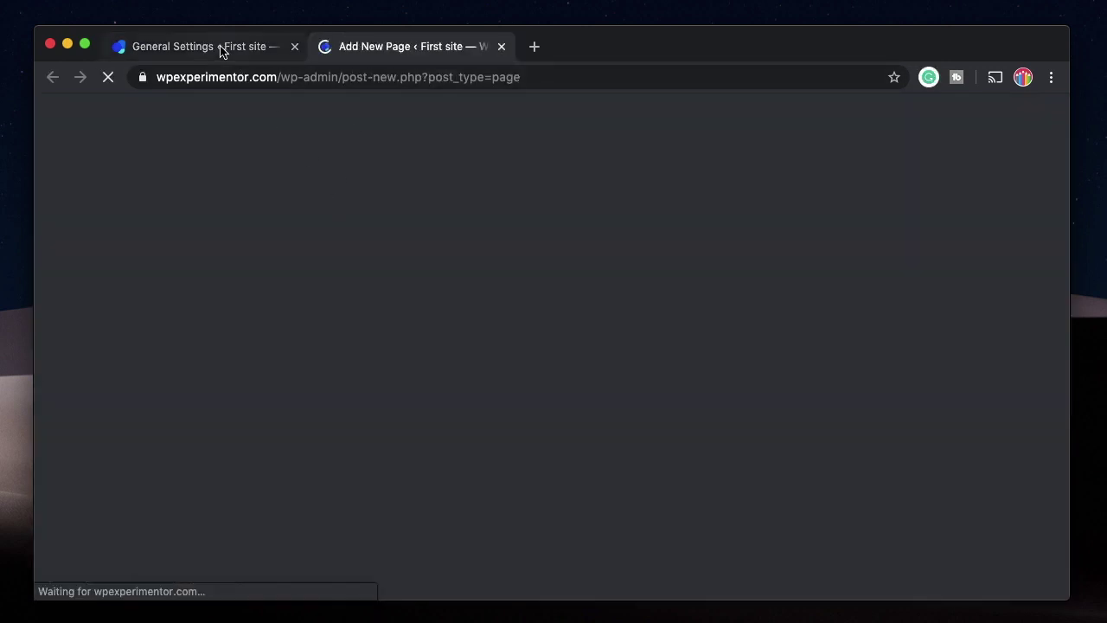
pyautogui.click(222, 48)
pyautogui.moveTo(76, 407)
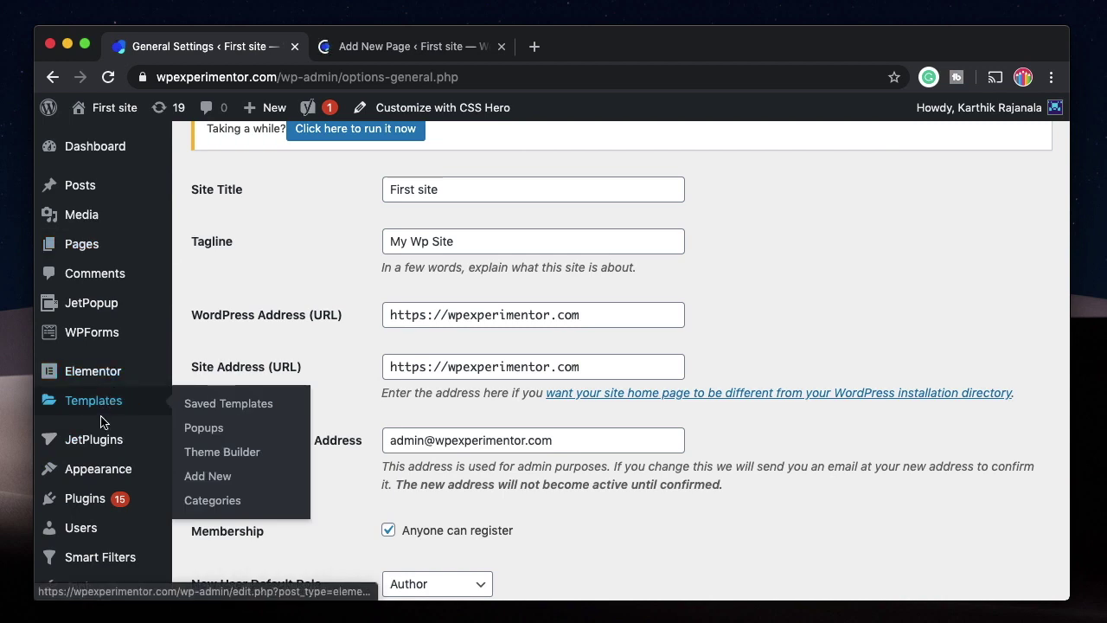
pyautogui.click(391, 54)
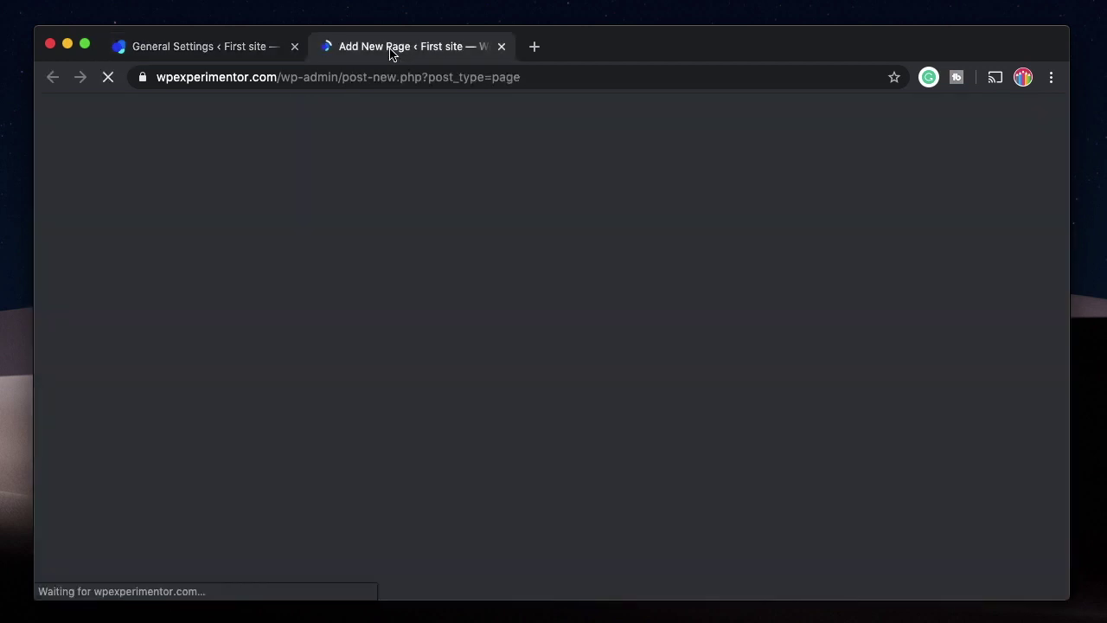
# Step: Title the page 'Registration Page', launch Edit with Elementor, and return to General Settings
pyautogui.write('Resgi')
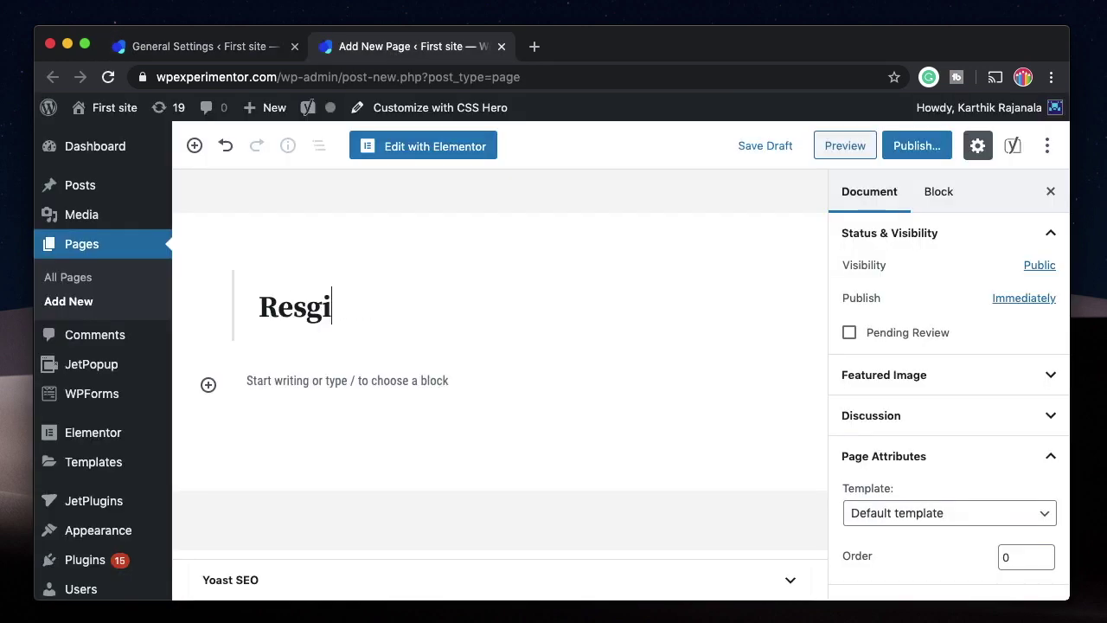
pyautogui.press('BackSpace')
pyautogui.press('BackSpace')
pyautogui.press('BackSpace')
pyautogui.write('gistration Page')
pyautogui.click(450, 149)
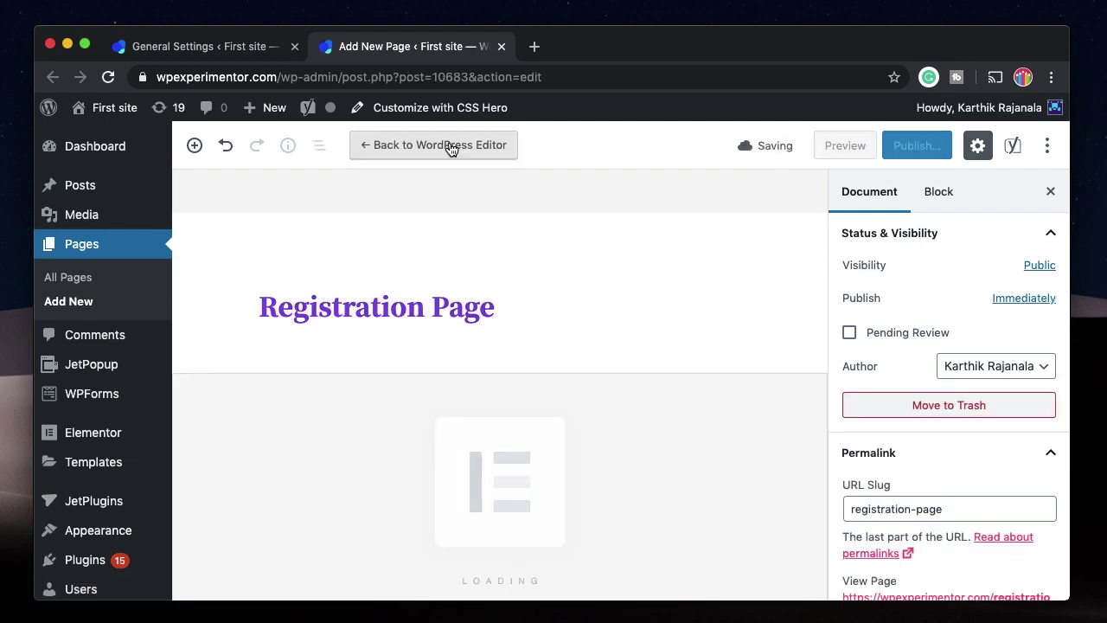
pyautogui.hotkey('ctrl', 'shift', 'Tab')
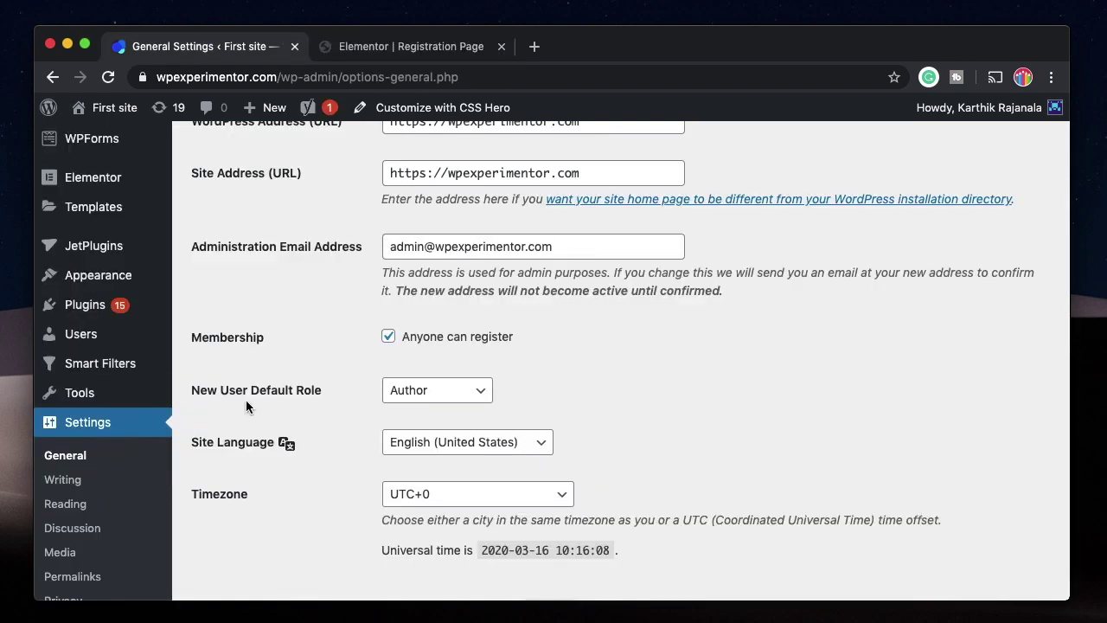
# Step: Keep Author as the New User Default Role
pyautogui.click(435, 393)
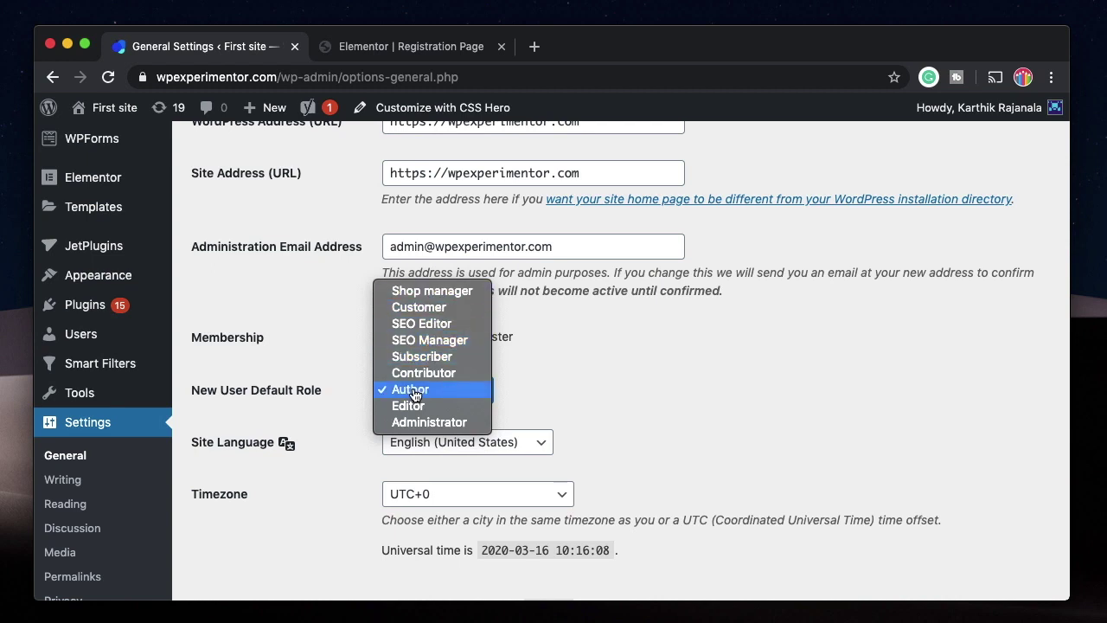
pyautogui.click(416, 394)
pyautogui.scroll(-5, 571, 385)
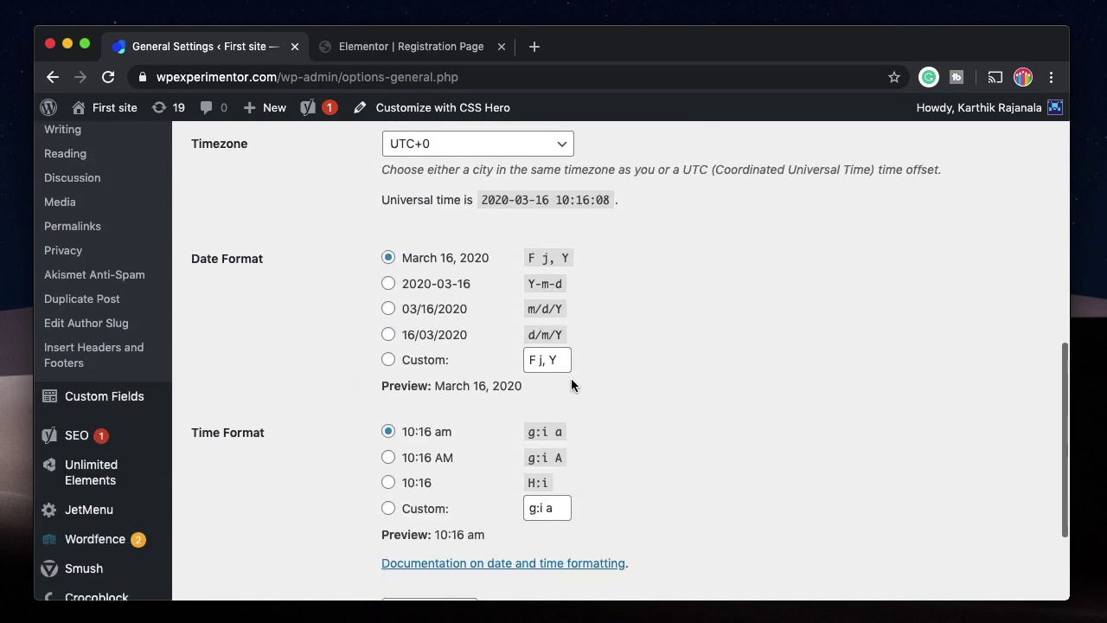
pyautogui.scroll(5, 260, 403)
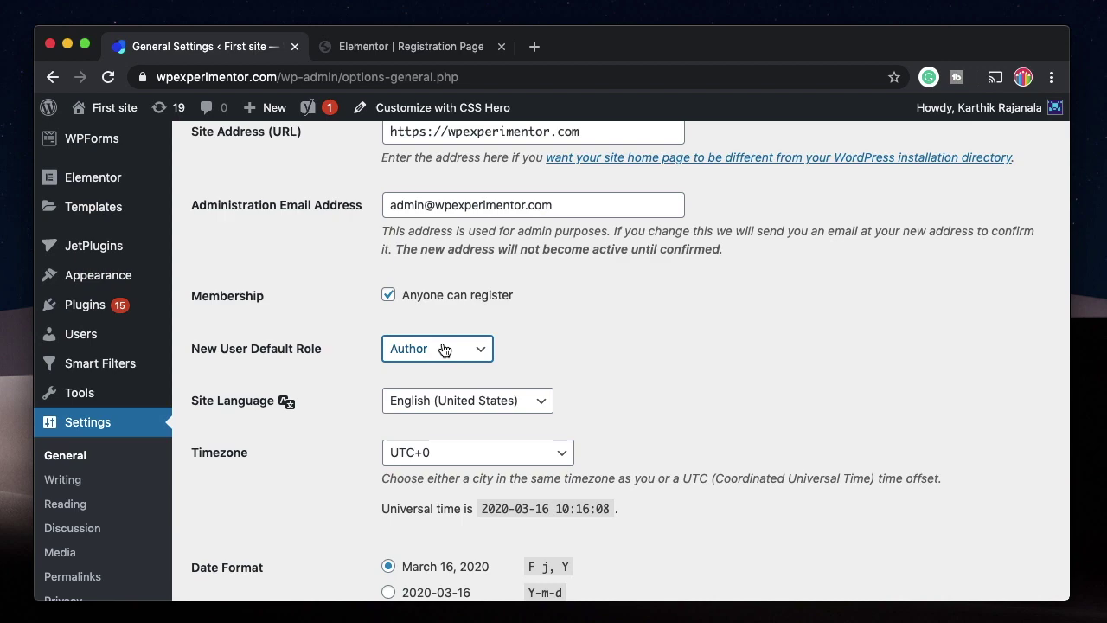
pyautogui.scroll(-6, 313, 357)
pyautogui.scroll(3, 313, 357)
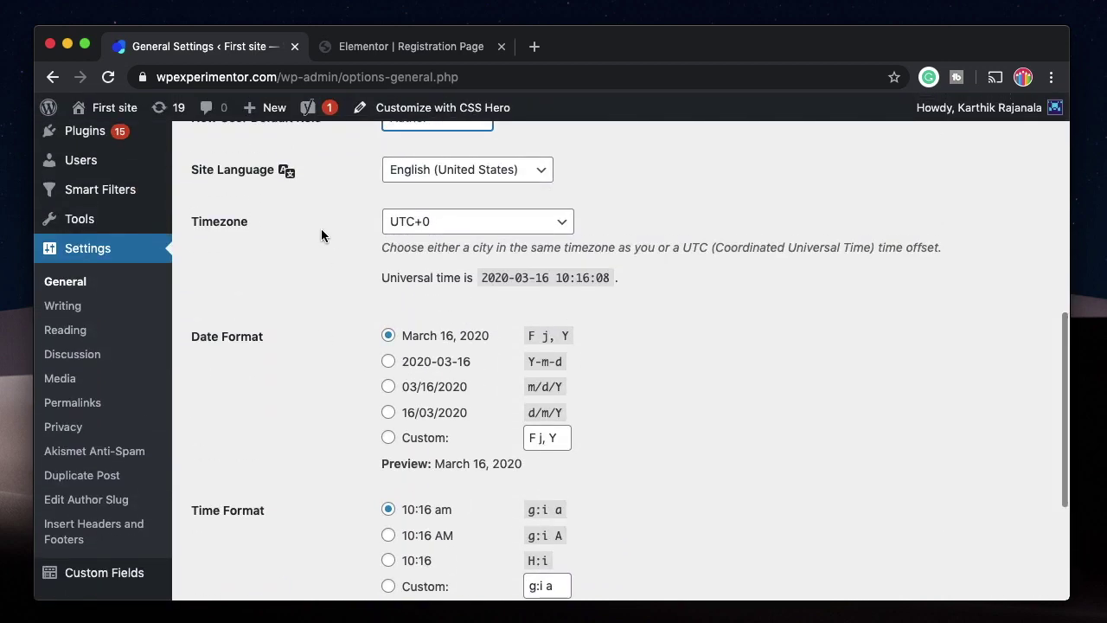
# Step: Save the General Settings and return to the Registration Page in Elementor
pyautogui.scroll(5, 321, 235)
pyautogui.scroll(1, 321, 234)
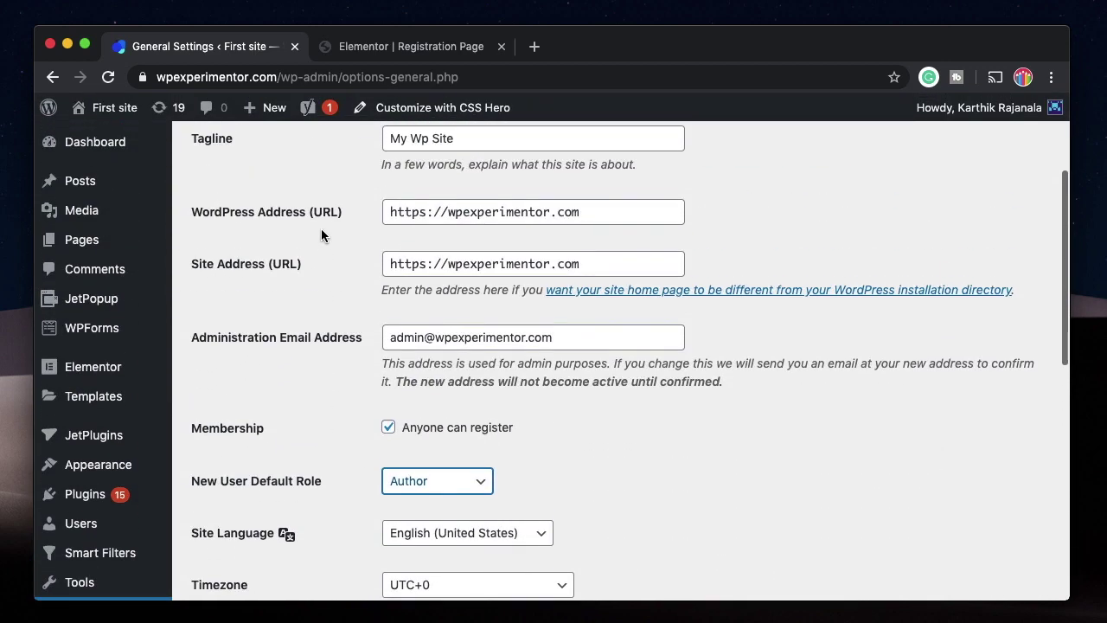
pyautogui.scroll(-10, 321, 229)
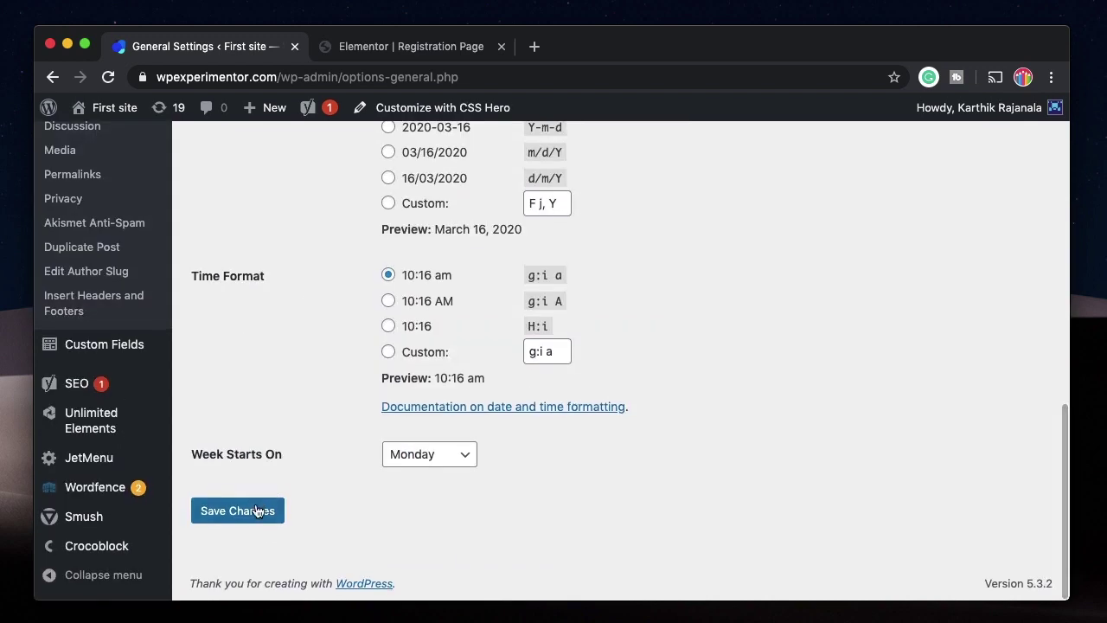
pyautogui.click(256, 511)
pyautogui.click(419, 45)
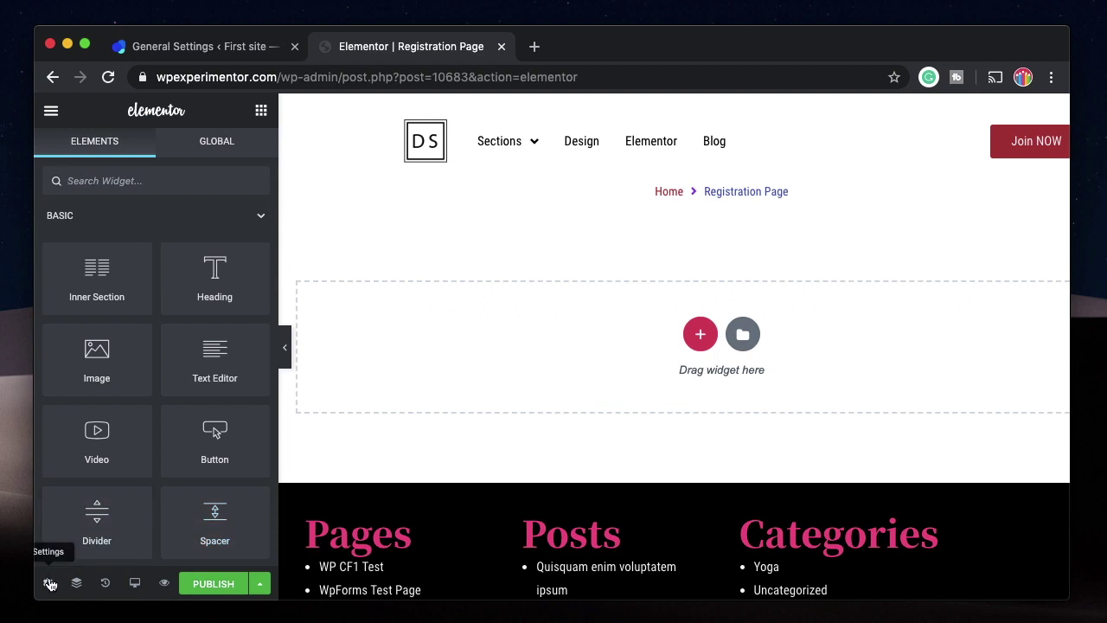
# Step: Set the Registration Page's Page Layout to Elementor Canvas in page settings
pyautogui.click(48, 583)
pyautogui.scroll(-1, 173, 519)
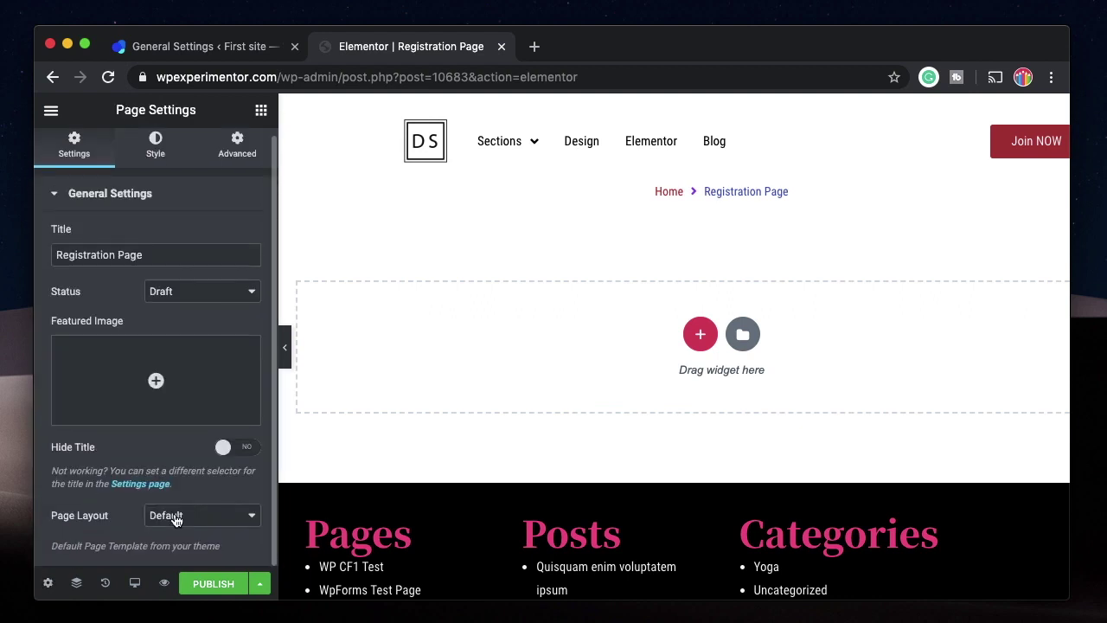
pyautogui.click(176, 517)
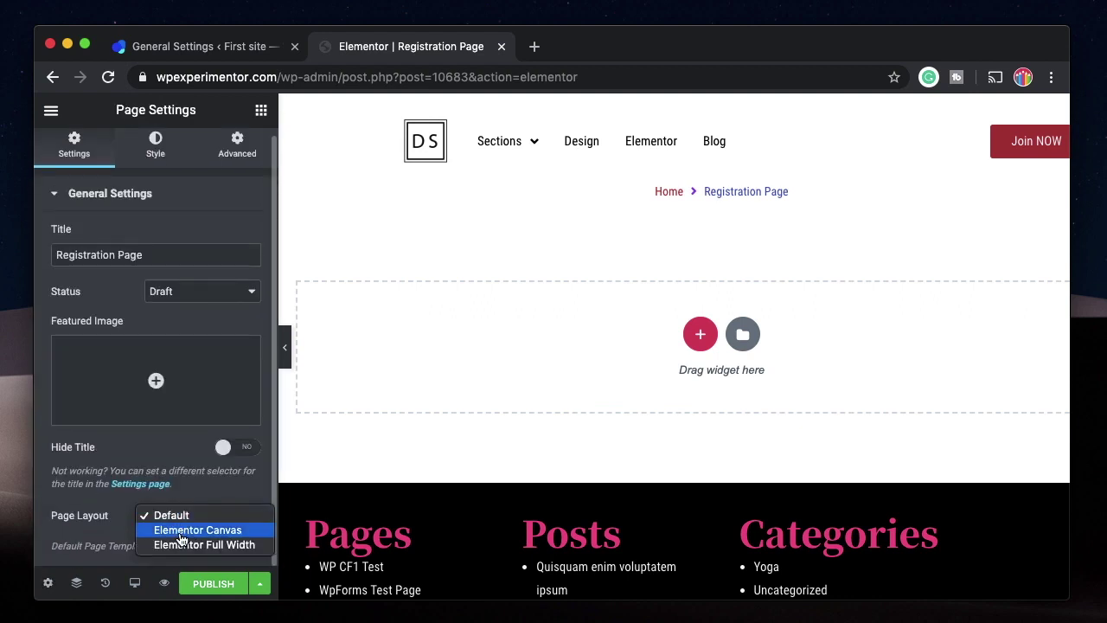
pyautogui.click(182, 530)
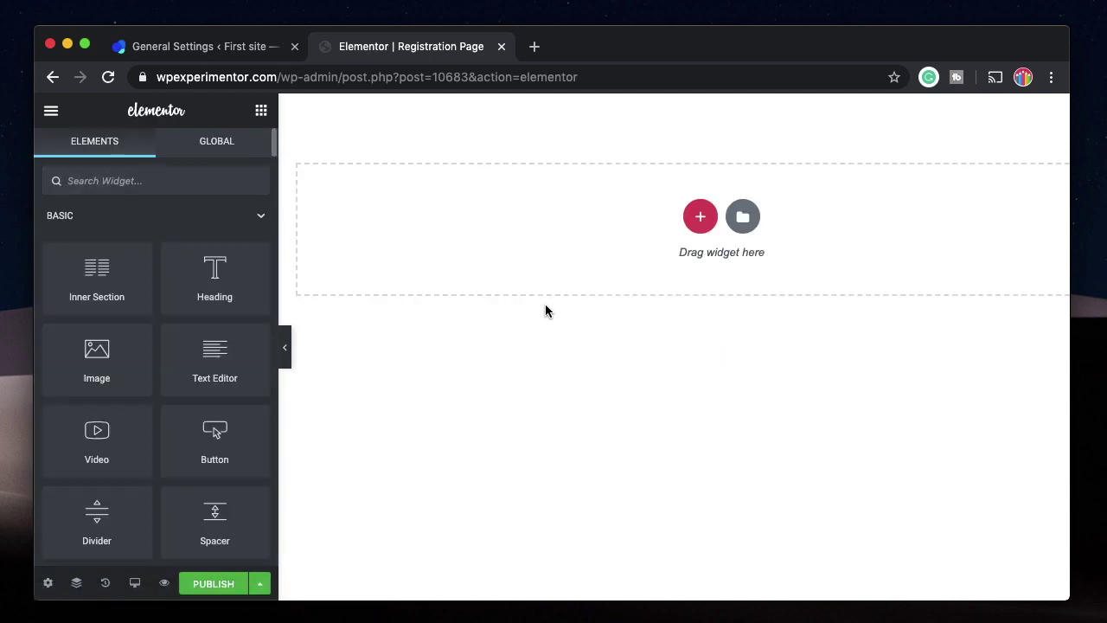
pyautogui.click(697, 225)
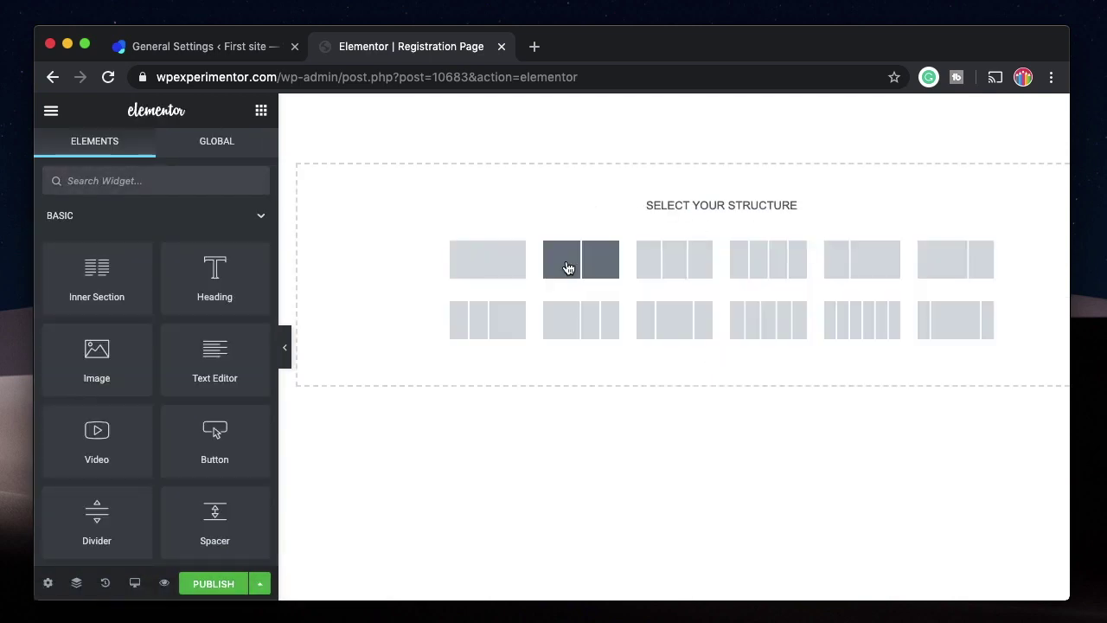
# Step: Create a two-column section and place a Registration Form widget (found via 'regi') in the right column
pyautogui.click(568, 268)
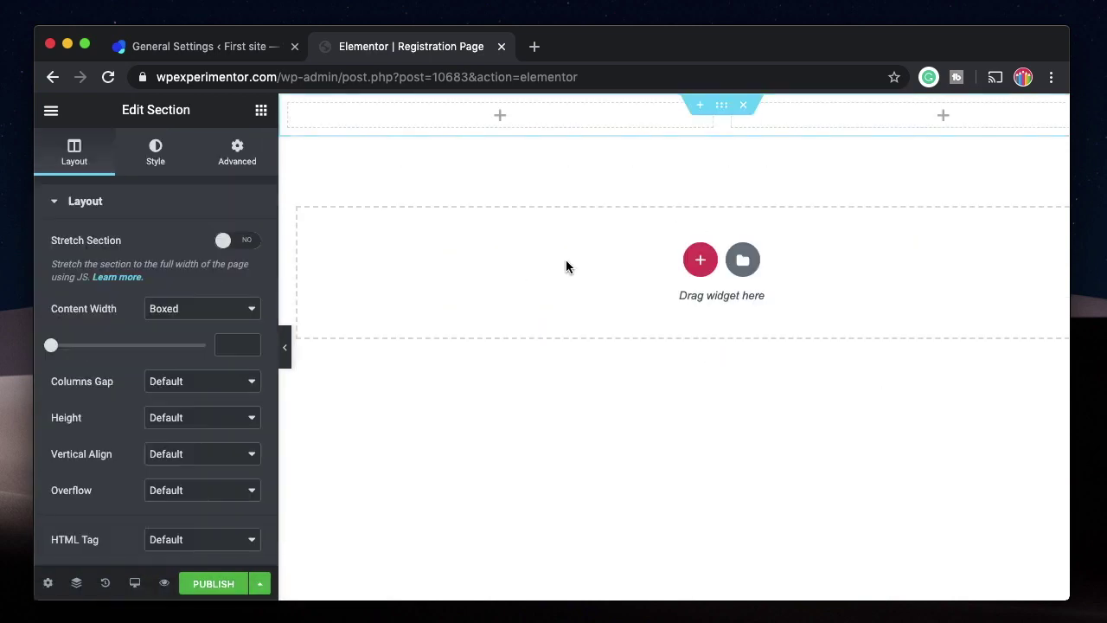
pyautogui.click(943, 118)
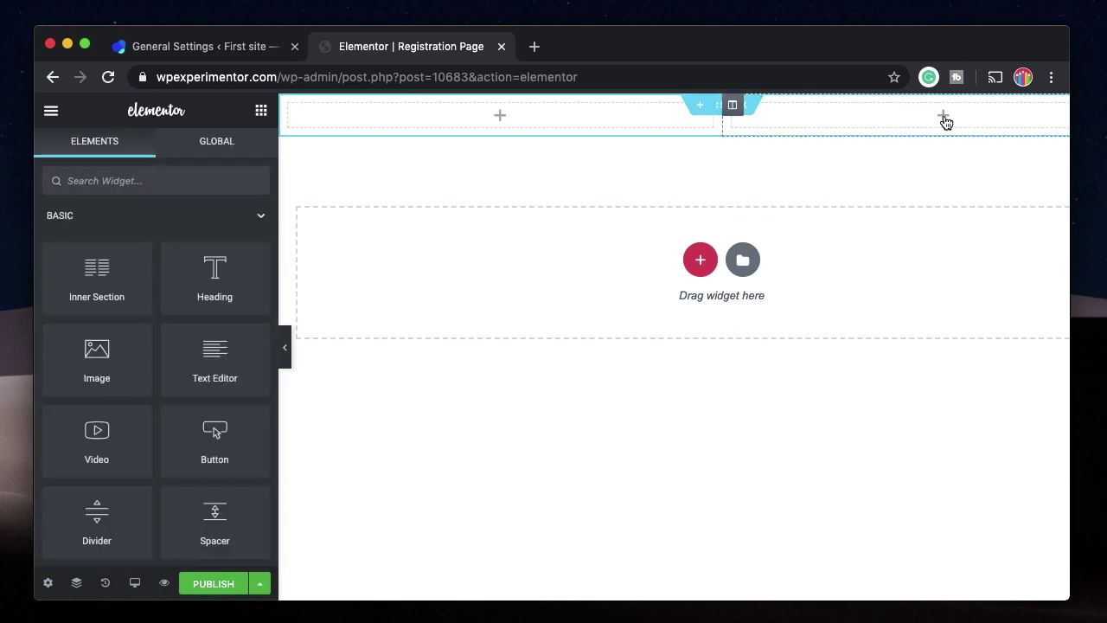
pyautogui.click(129, 181)
pyautogui.write('regi')
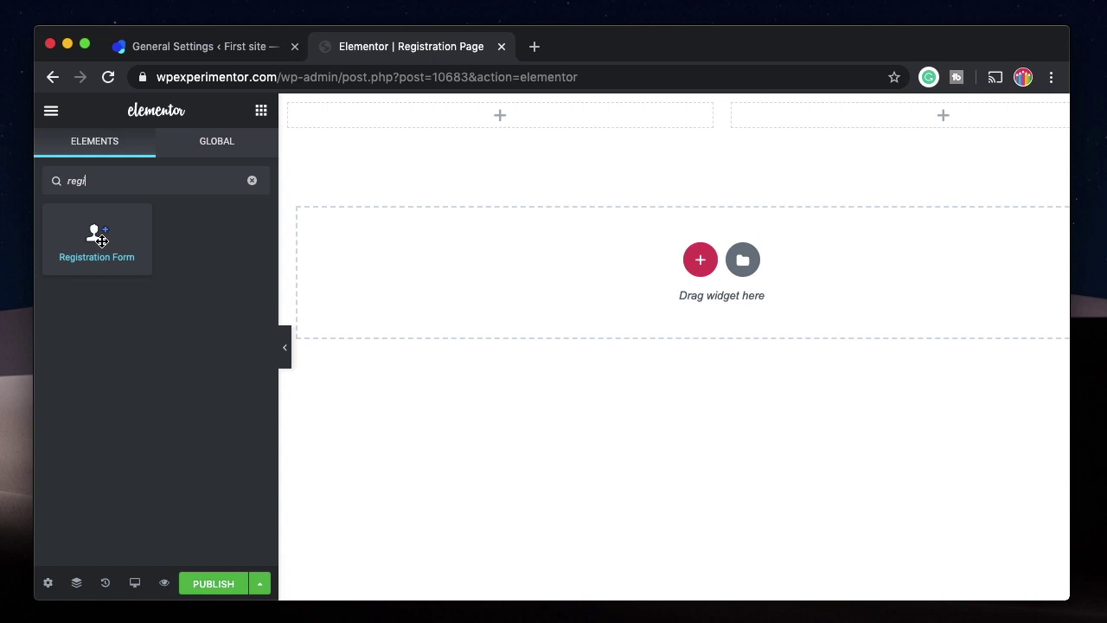
pyautogui.moveTo(91, 245); pyautogui.dragTo(858, 116)
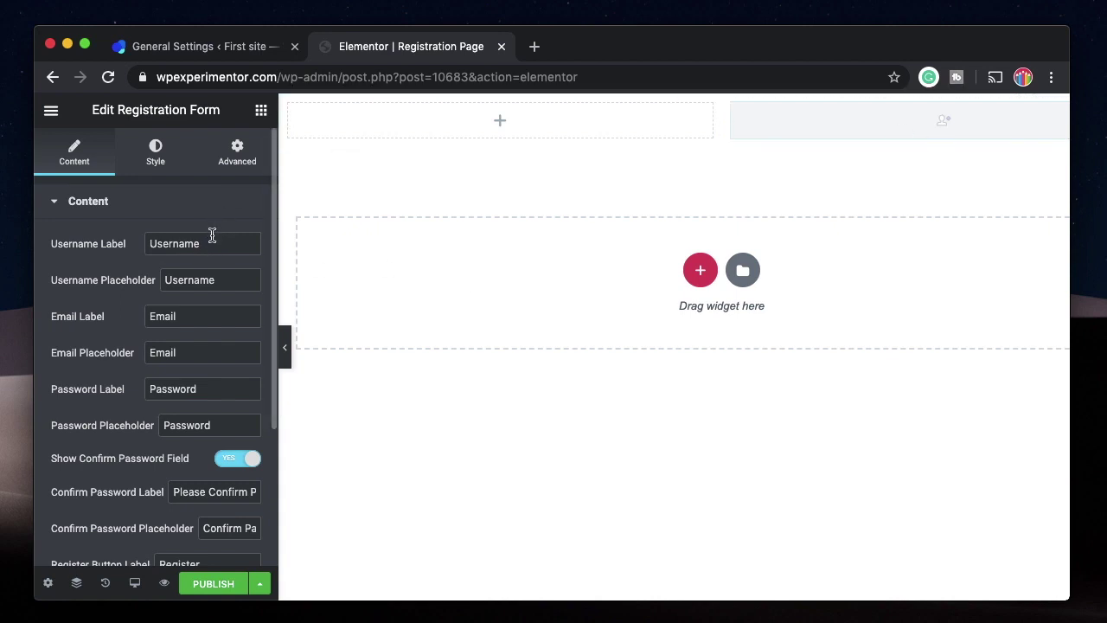
# Step: Change the registration form's Username label to 'Your Username'
pyautogui.click(224, 279)
pyautogui.doubleClick(199, 318)
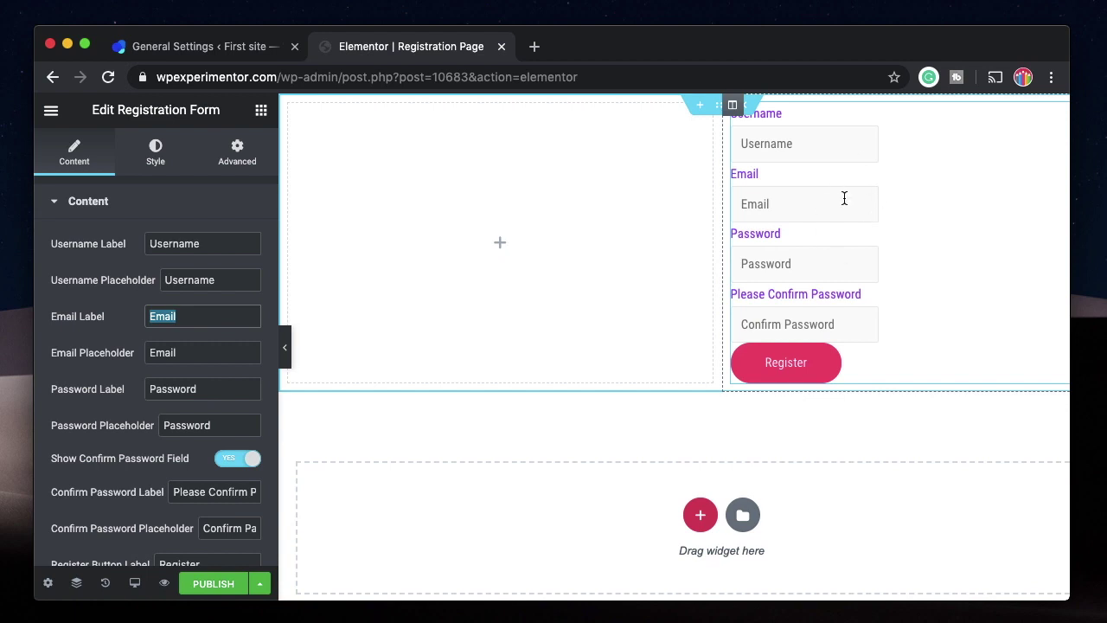
pyautogui.scroll(-1, 173, 276)
pyautogui.doubleClick(200, 191)
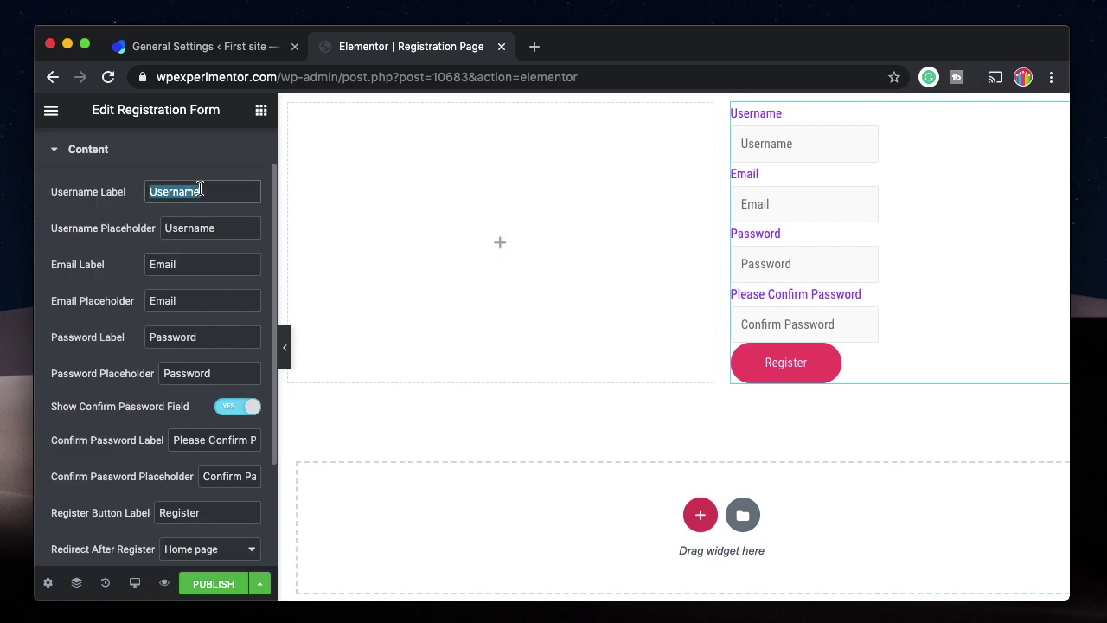
pyautogui.click(224, 190)
pyautogui.doubleClick(224, 189)
pyautogui.write('Your Username')
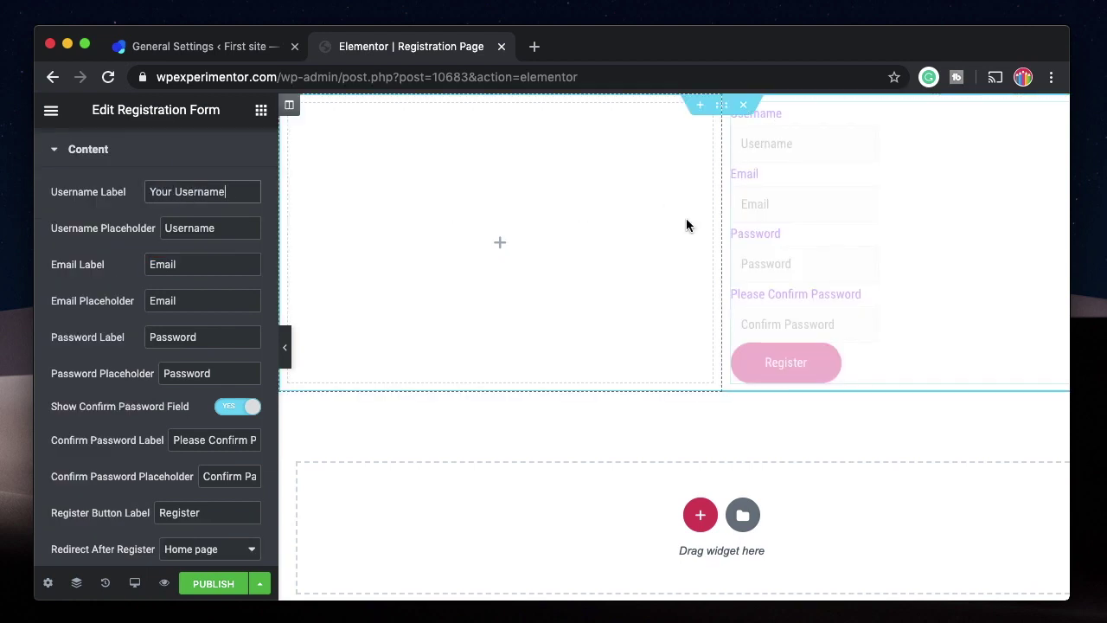
pyautogui.click(391, 258)
# Step: Preview the page, then revert the Username label back to 'Username'
pyautogui.click(287, 347)
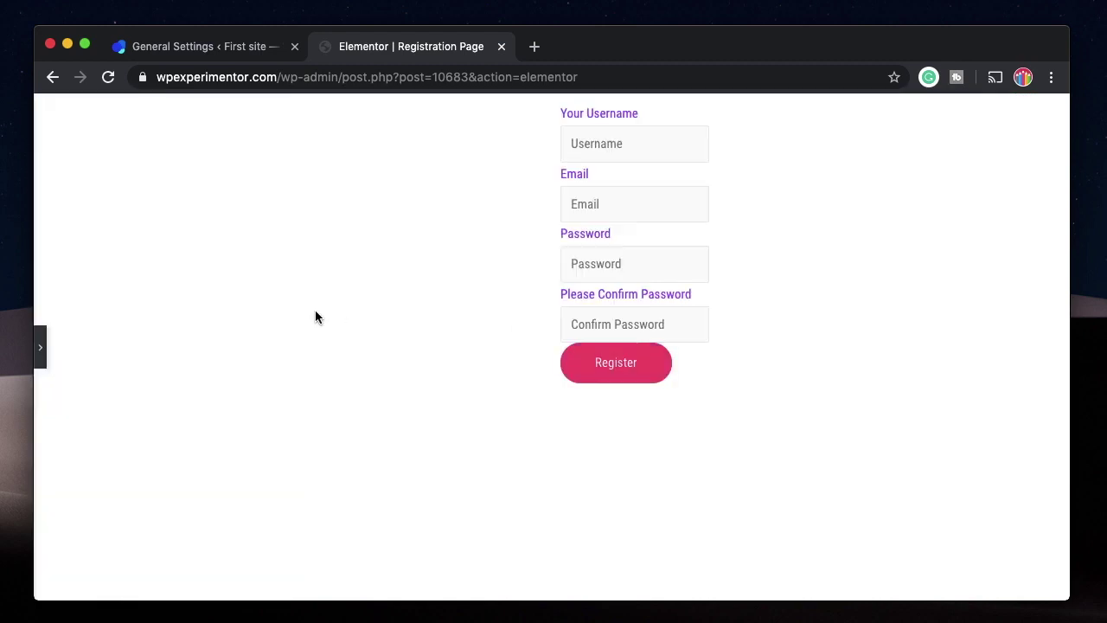
pyautogui.click(48, 349)
pyautogui.tripleClick(167, 245)
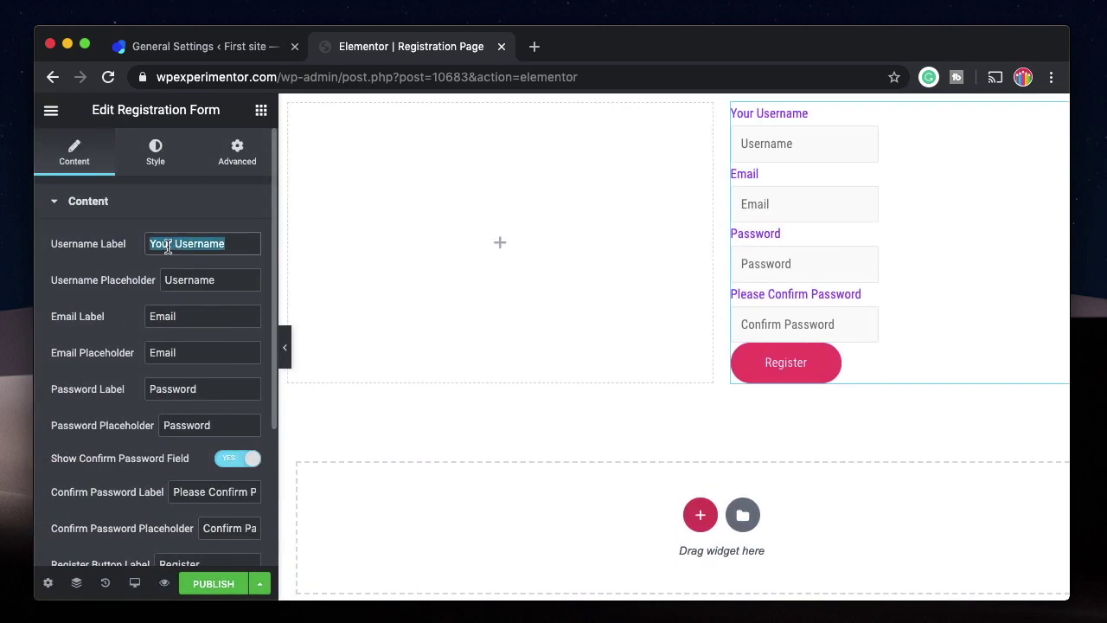
pyautogui.click(168, 246)
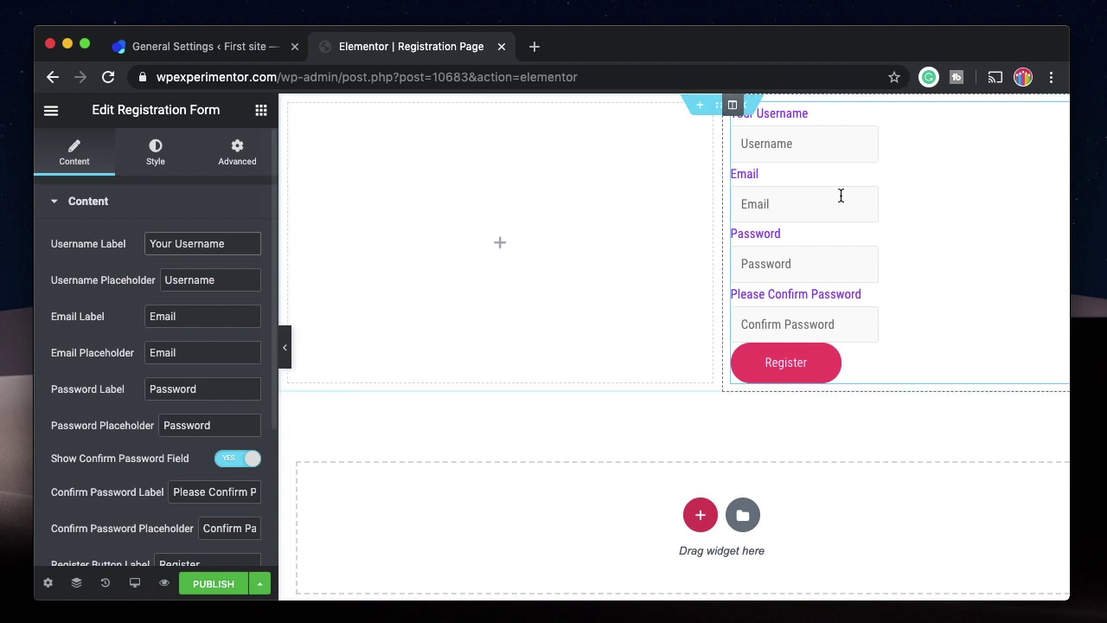
pyautogui.doubleClick(161, 244)
pyautogui.press('BackSpace')
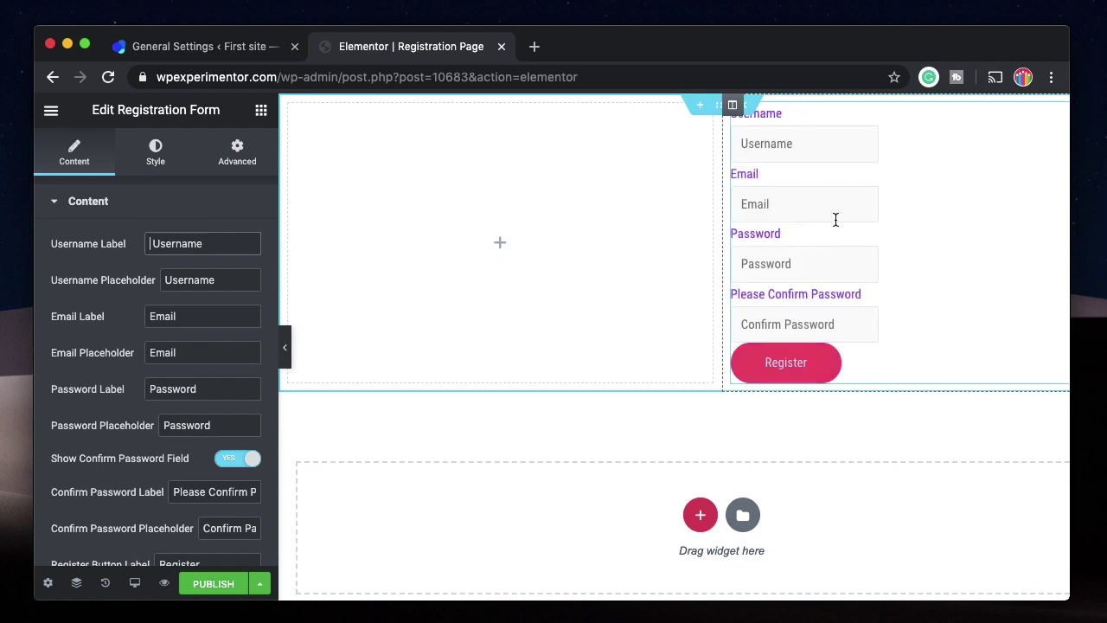
# Step: Keep Home page as the Redirect After Register destination
pyautogui.scroll(-3, 121, 424)
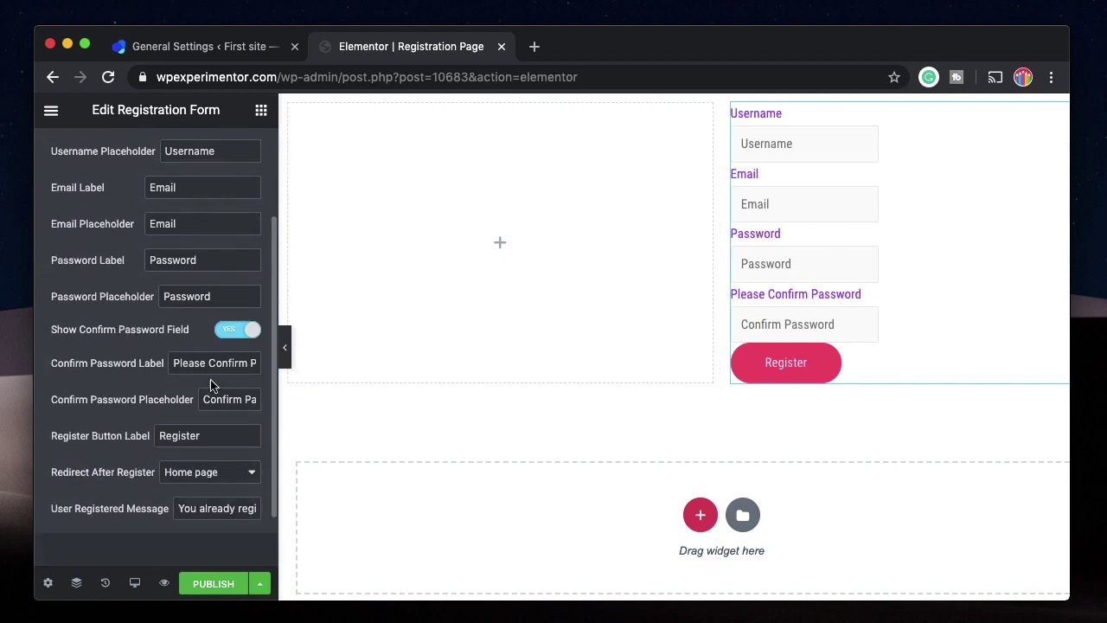
pyautogui.click(210, 475)
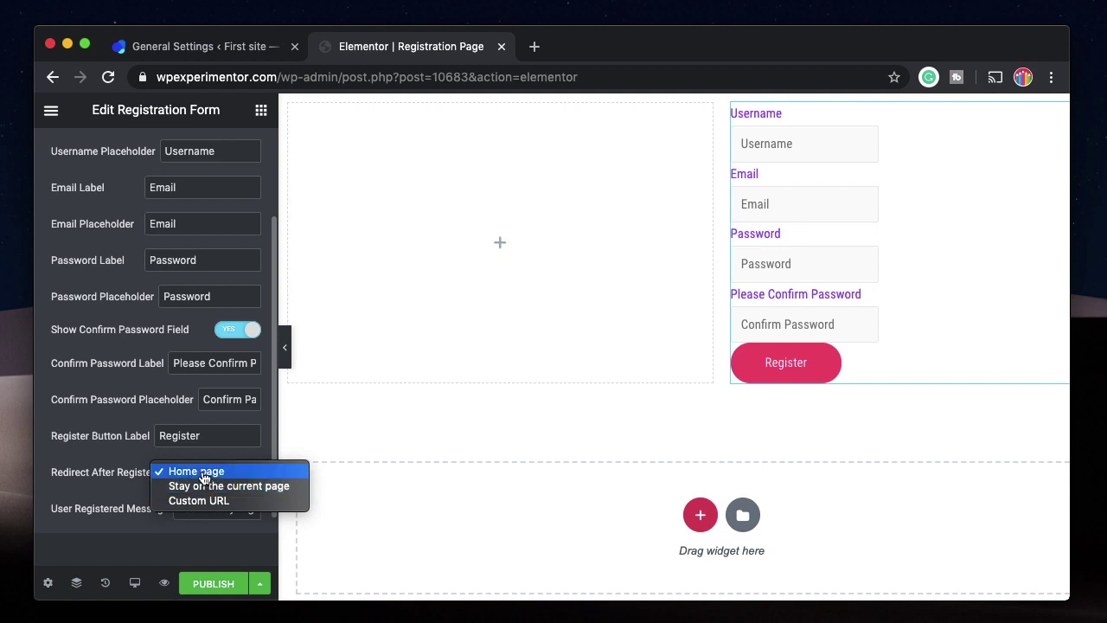
pyautogui.click(200, 479)
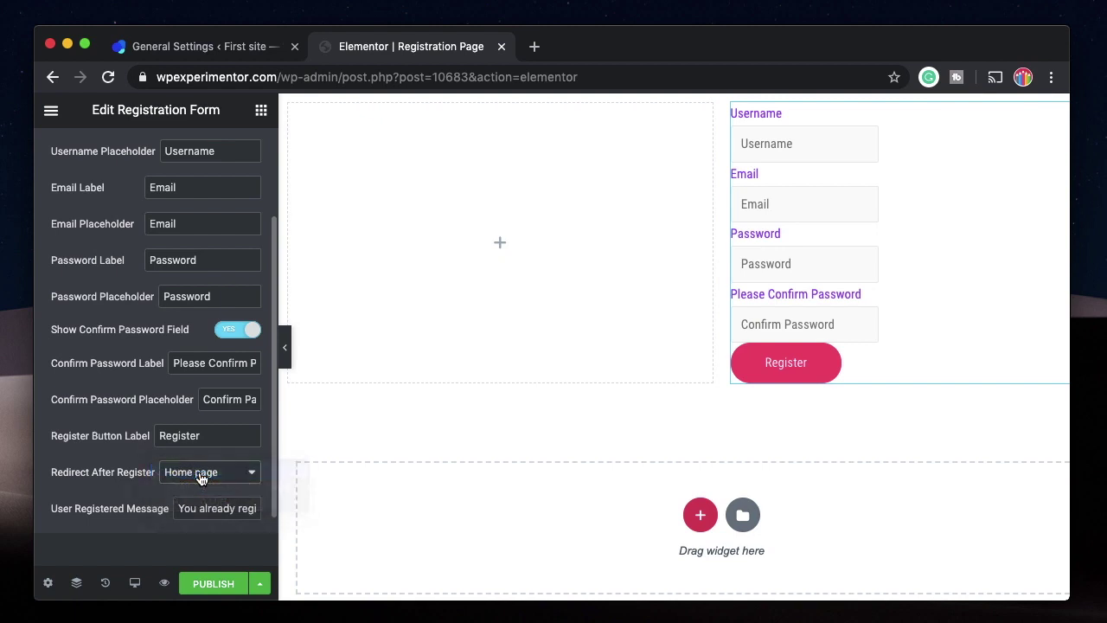
pyautogui.click(206, 475)
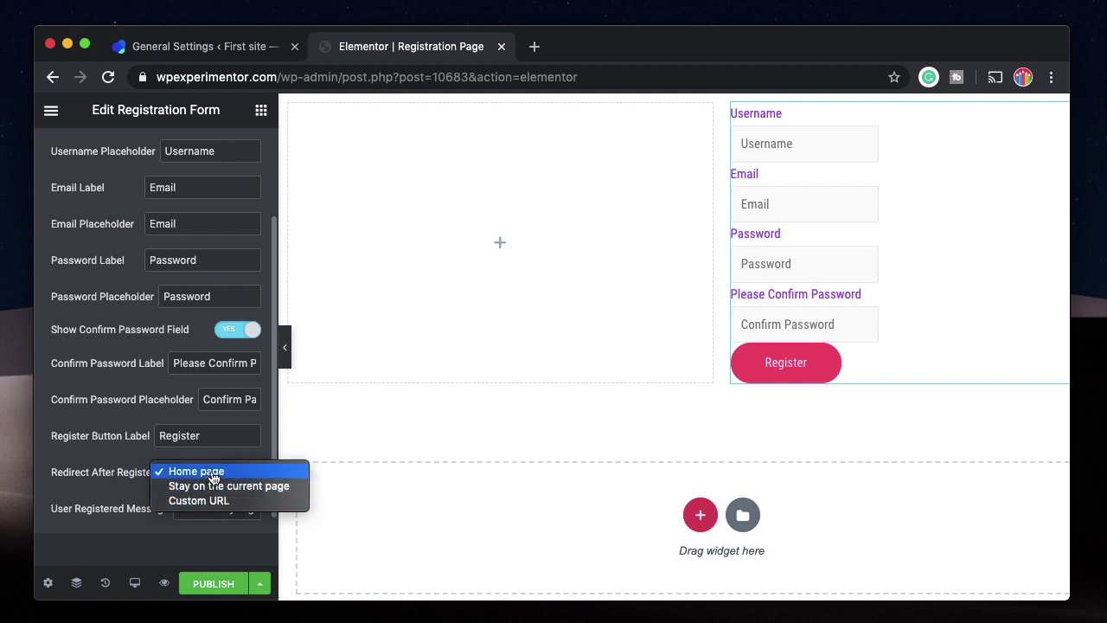
pyautogui.click(207, 472)
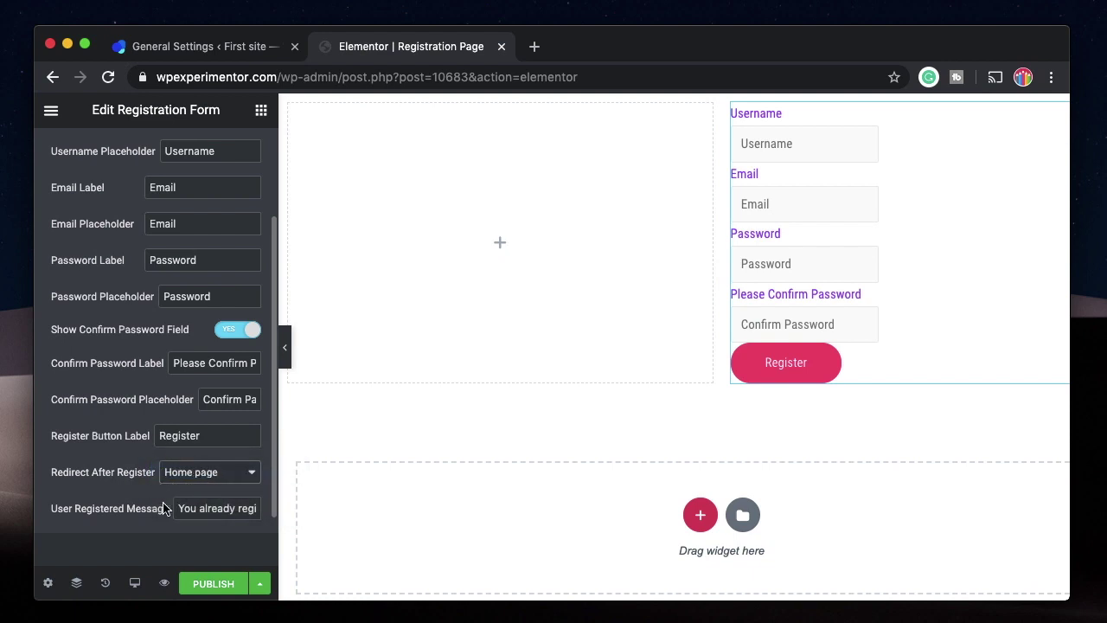
# Step: Set the Register button label to 'Register Now'
pyautogui.click(198, 508)
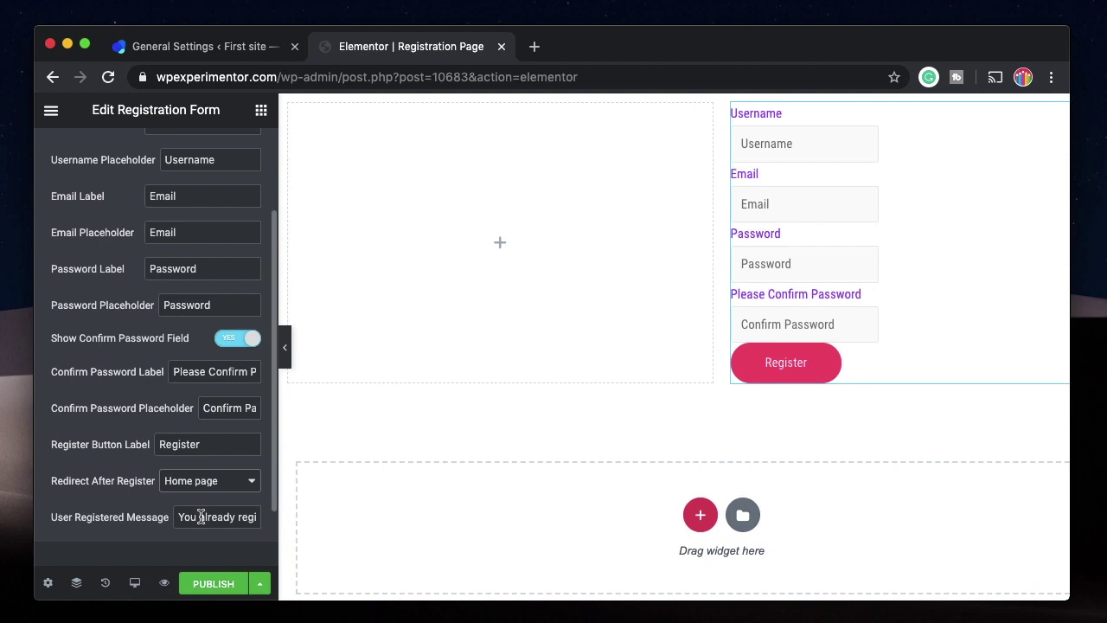
pyautogui.tripleClick(200, 515)
pyautogui.click(212, 518)
pyautogui.tripleClick(212, 517)
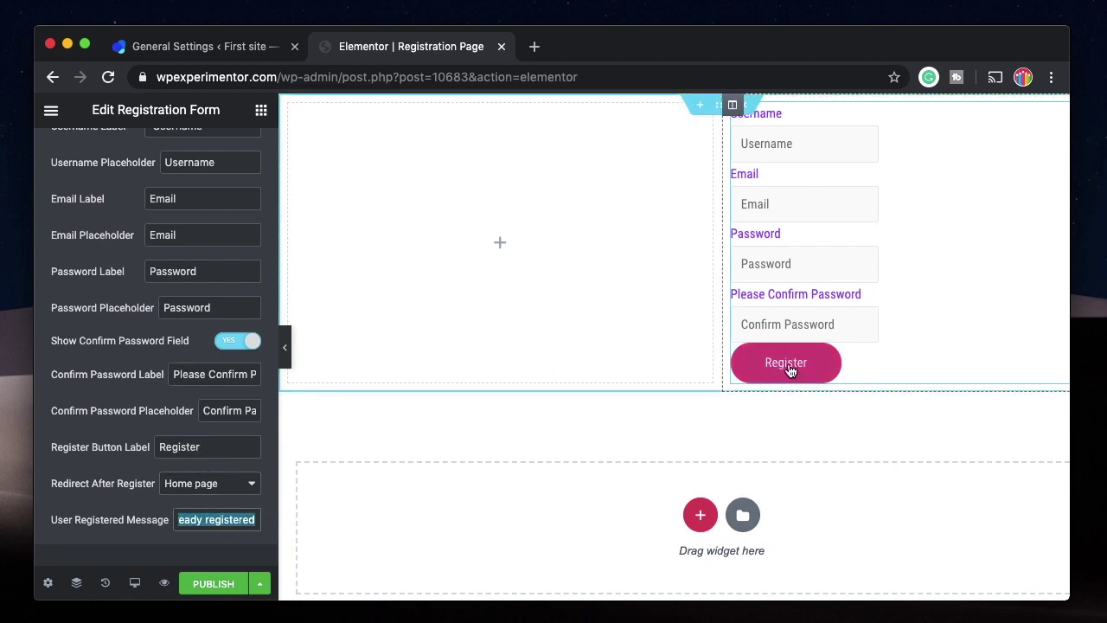
pyautogui.click(189, 438)
pyautogui.write('Now')
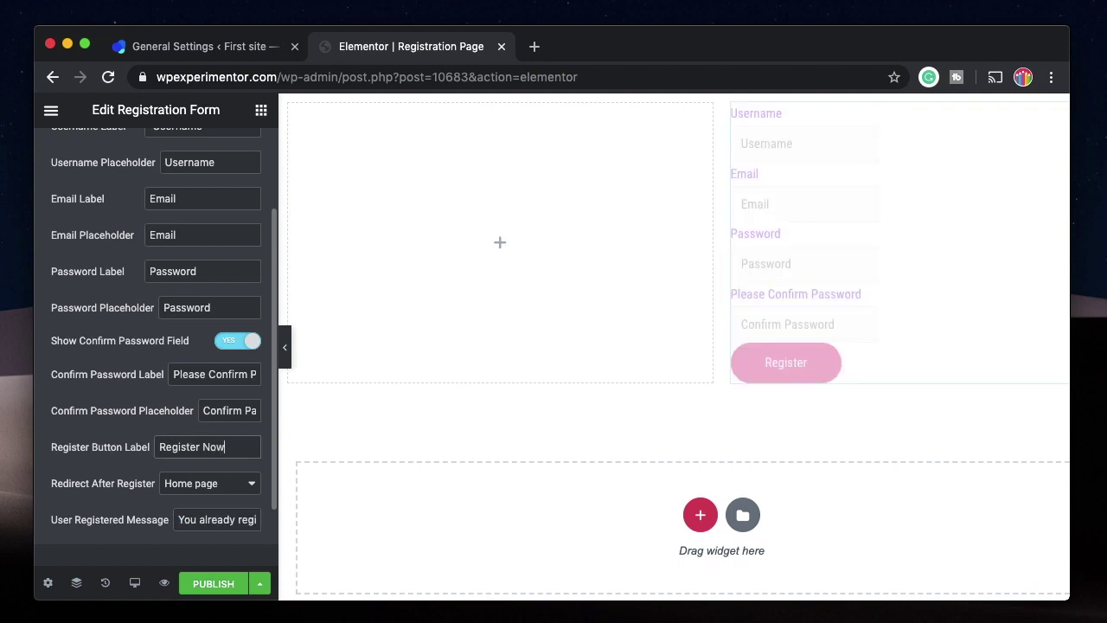
pyautogui.click(783, 396)
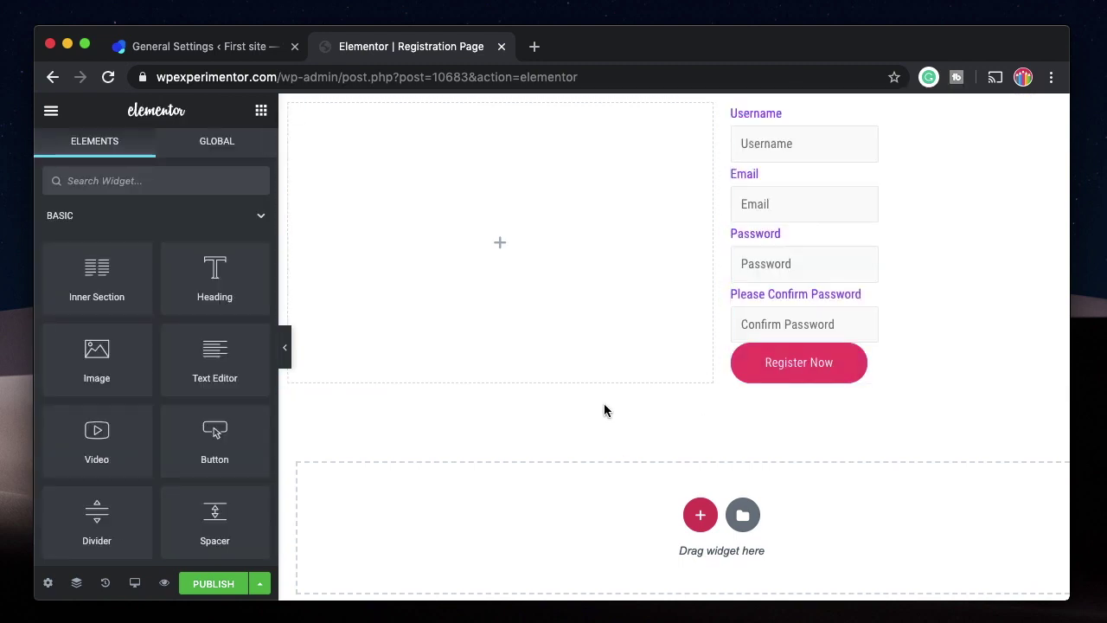
# Step: Collapse the Elementor sidebar to preview the form full width and bring up the Email field's context menu
pyautogui.click(783, 264)
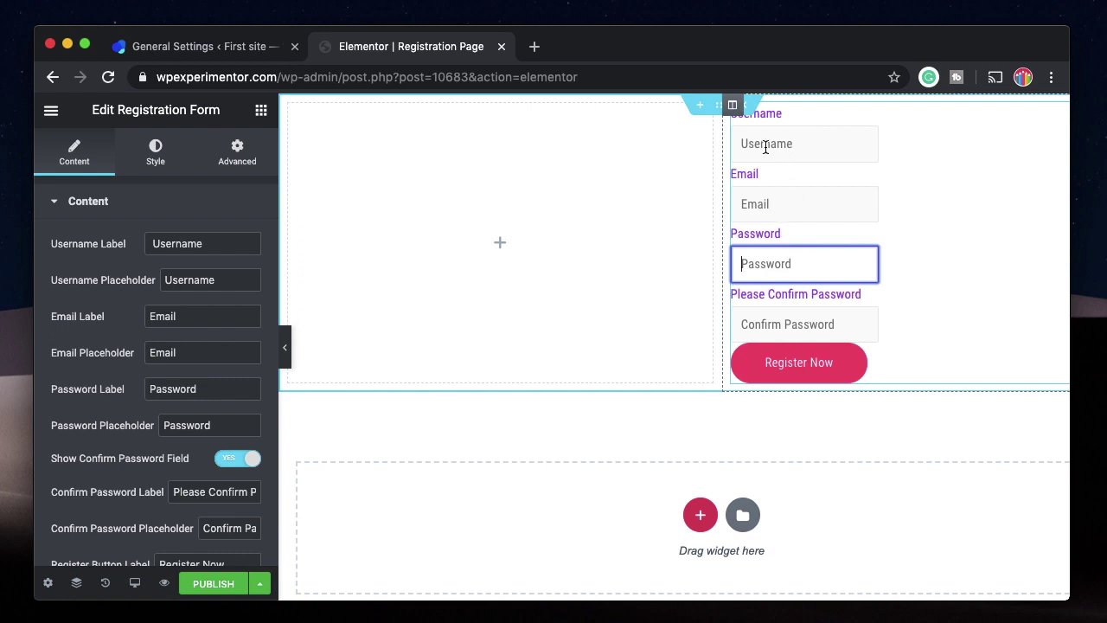
pyautogui.click(51, 110)
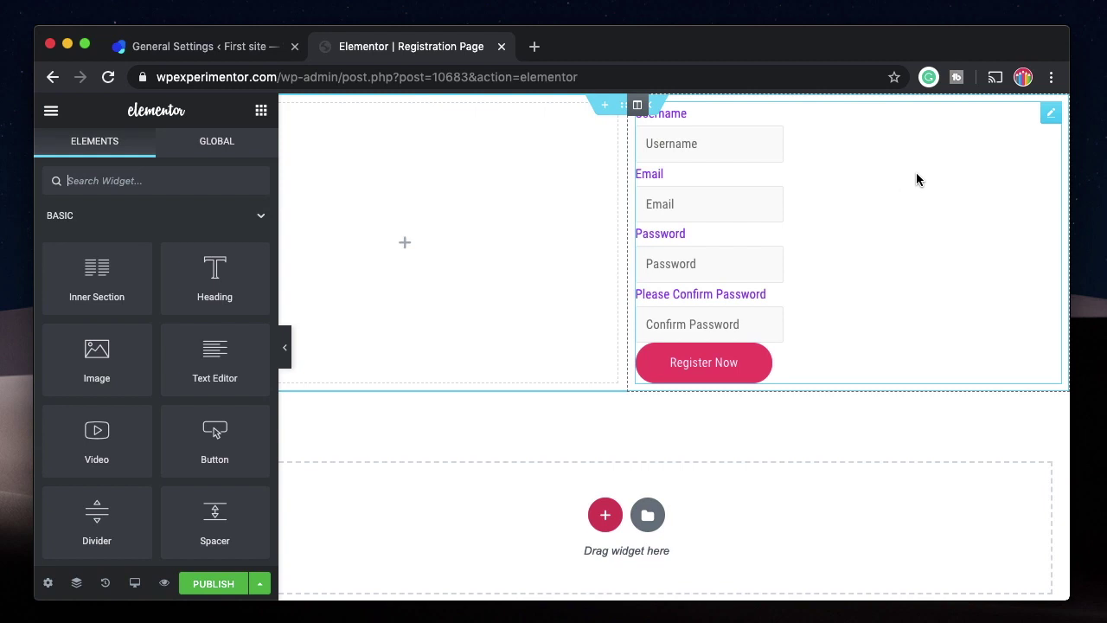
pyautogui.click(1051, 121)
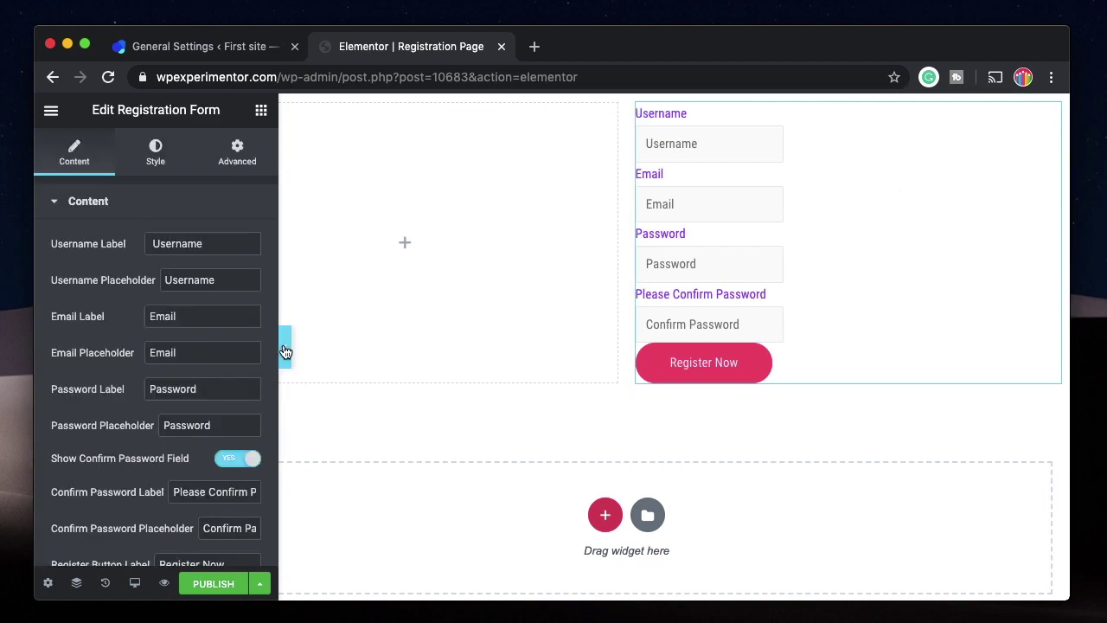
pyautogui.click(285, 348)
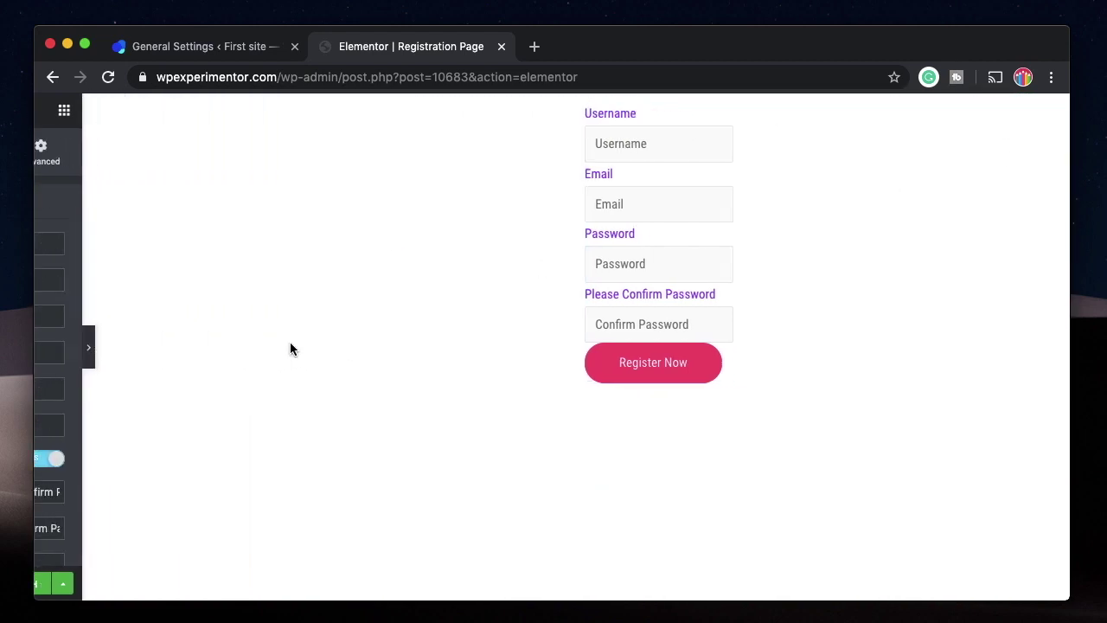
pyautogui.rightClick(606, 157)
pyautogui.click(699, 153)
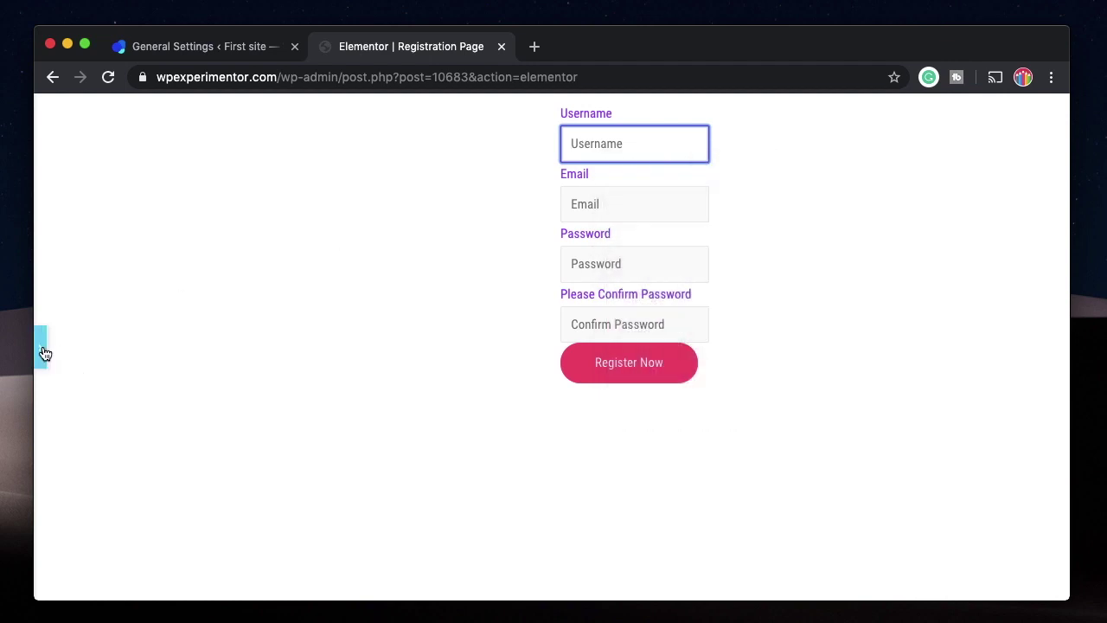
pyautogui.rightClick(630, 193)
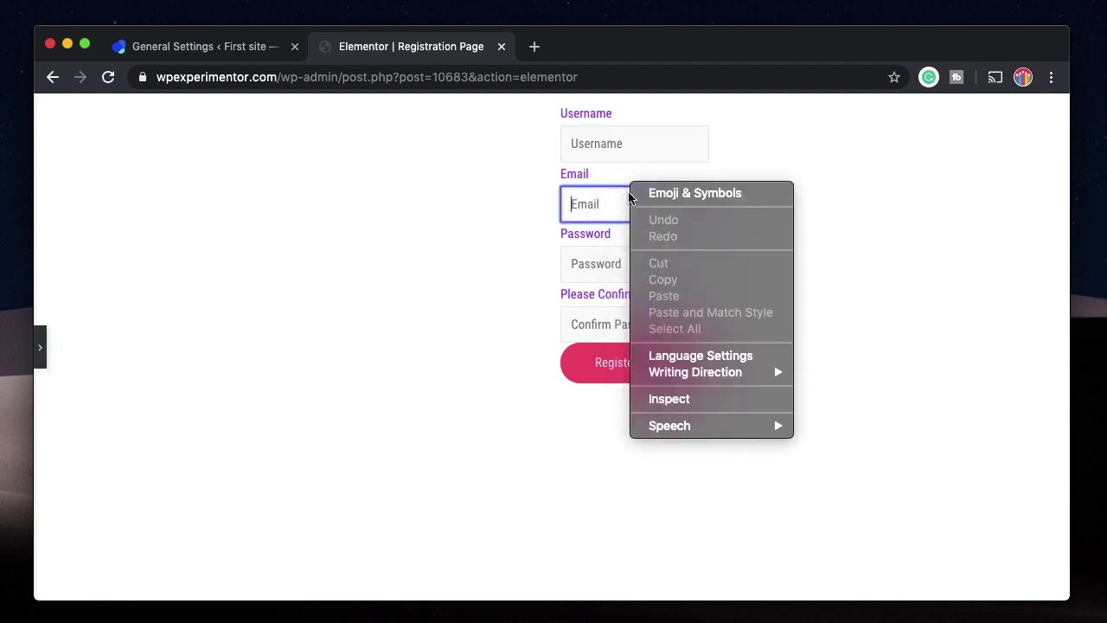
# Step: Inspect the Email field, locate the form's jet-register class, expand the Email row, then close DevTools
pyautogui.click(681, 401)
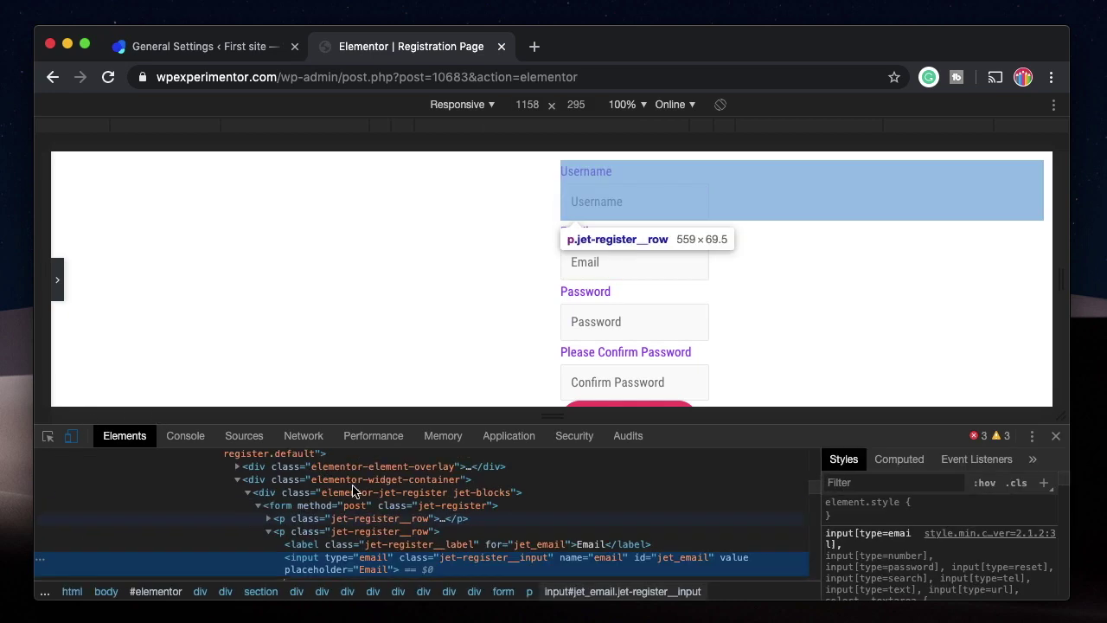
pyautogui.click(354, 508)
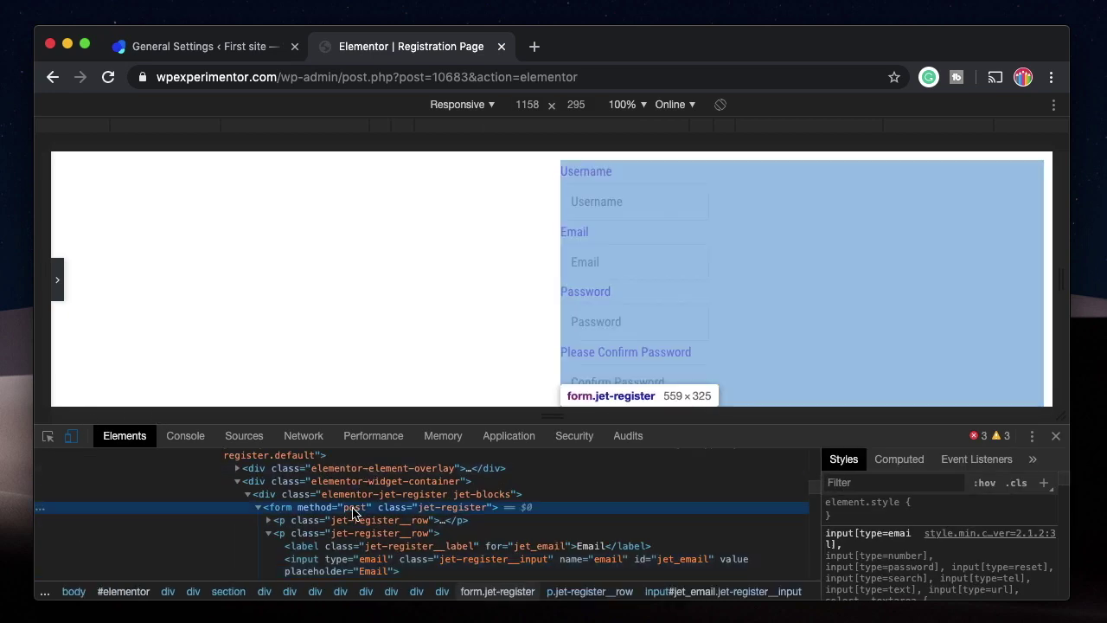
pyautogui.click(454, 511)
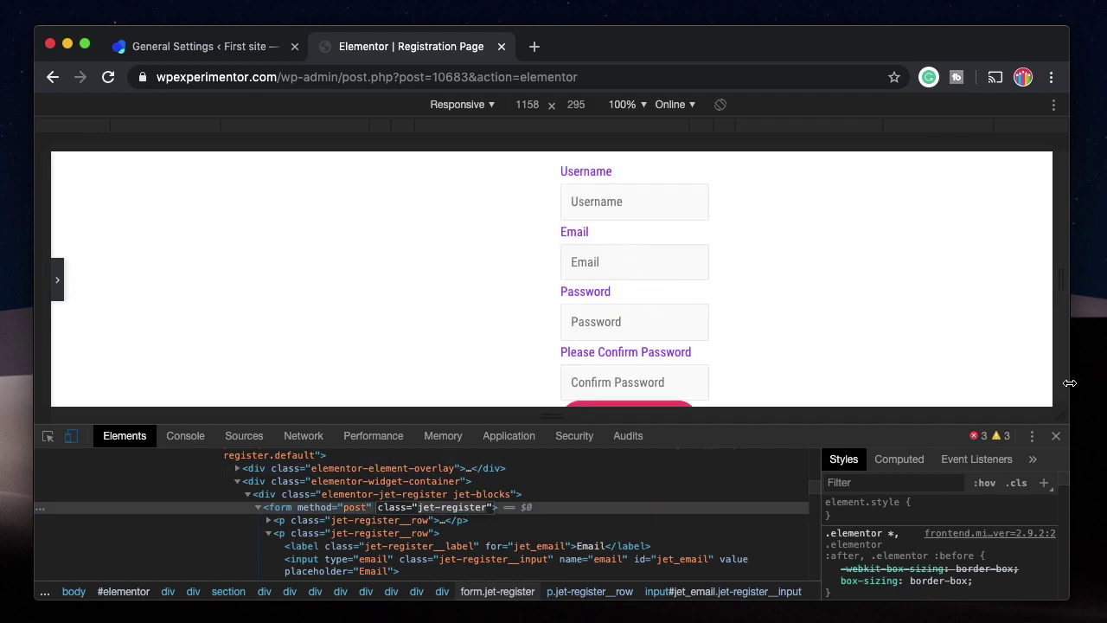
pyautogui.press('Escape')
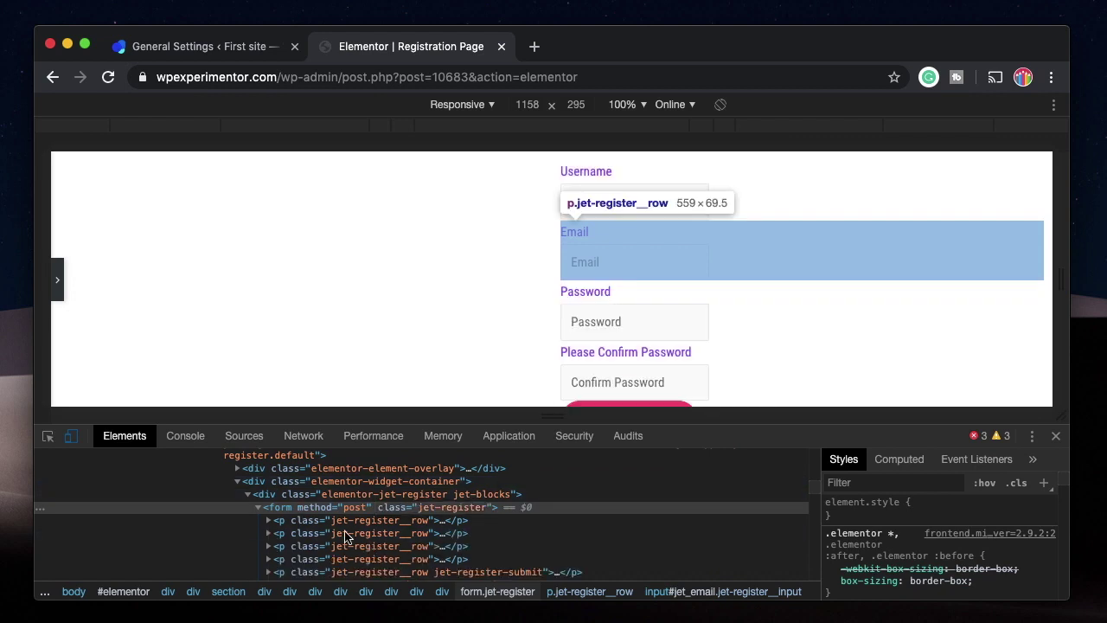
pyautogui.click(269, 532)
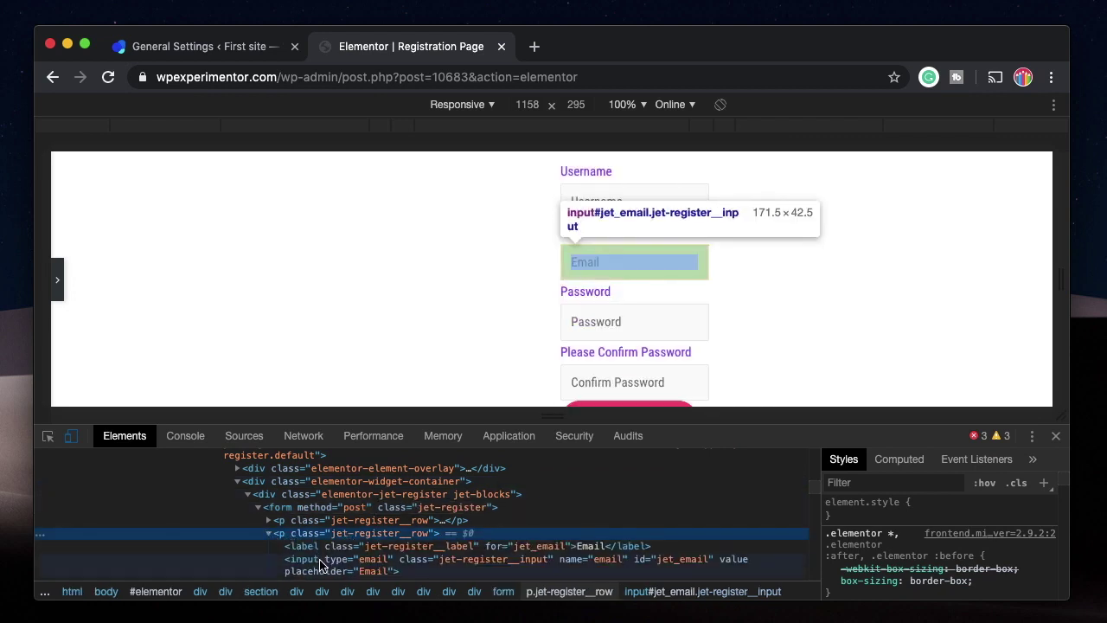
pyautogui.click(1057, 437)
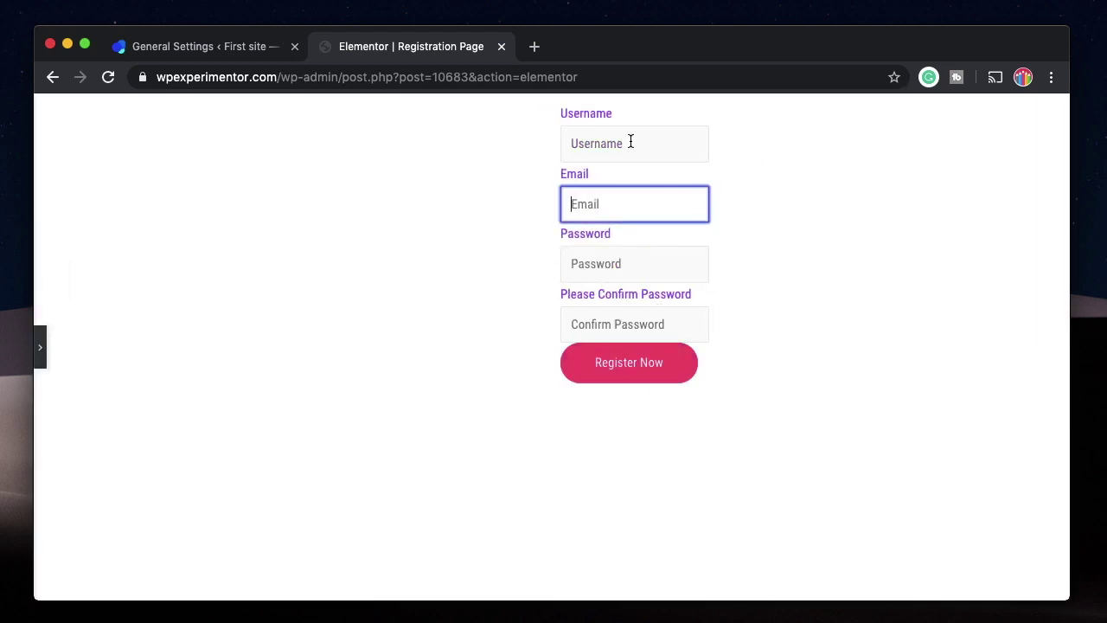
# Step: Open the Custom CSS editor under Advanced for the registration form's section
pyautogui.click(40, 346)
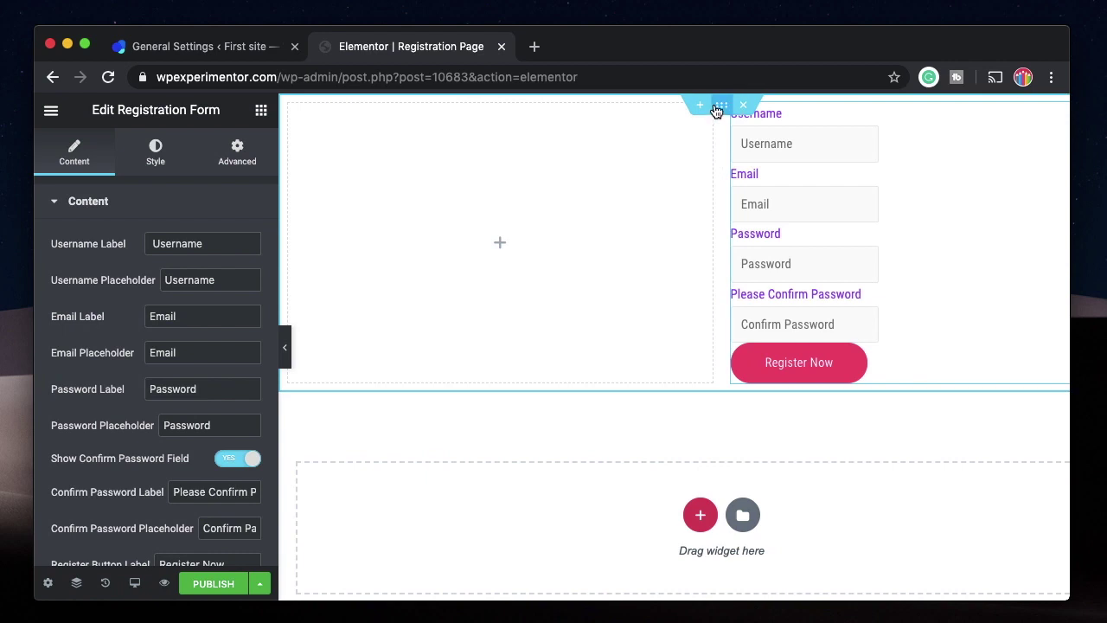
pyautogui.click(724, 107)
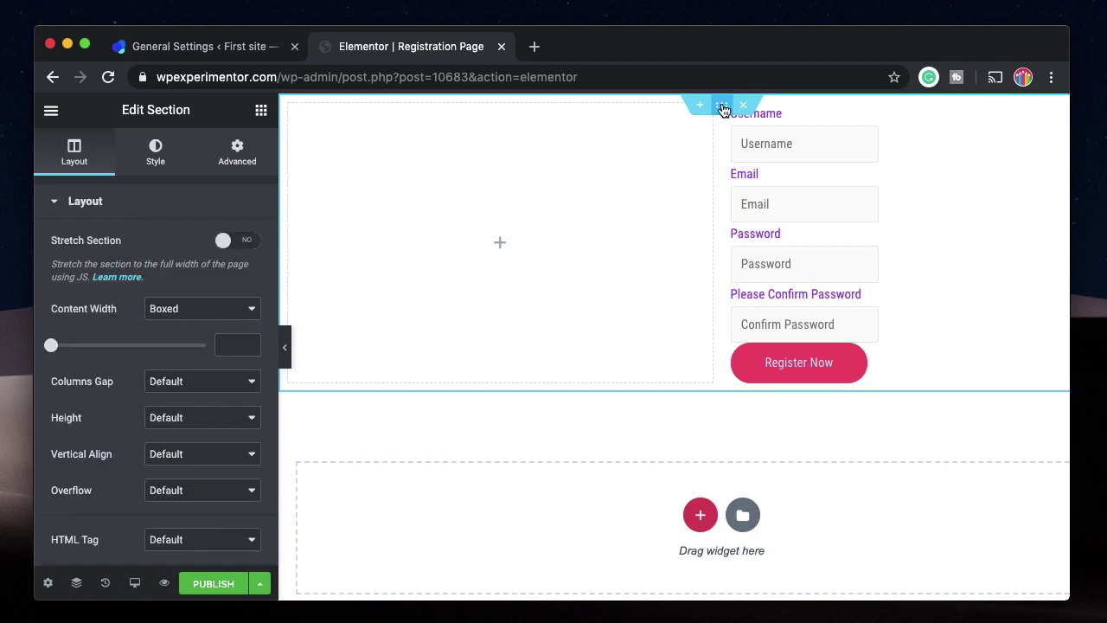
pyautogui.click(51, 110)
pyautogui.click(52, 109)
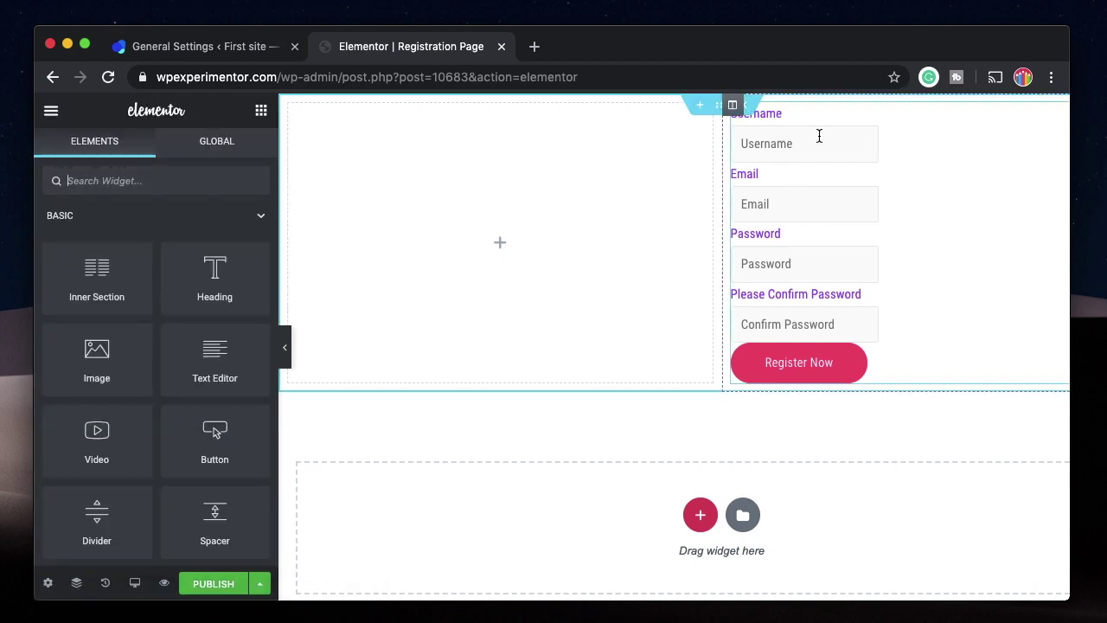
pyautogui.click(722, 109)
pyautogui.click(234, 147)
pyautogui.scroll(-5, 101, 446)
pyautogui.click(101, 445)
pyautogui.scroll(-4, 106, 415)
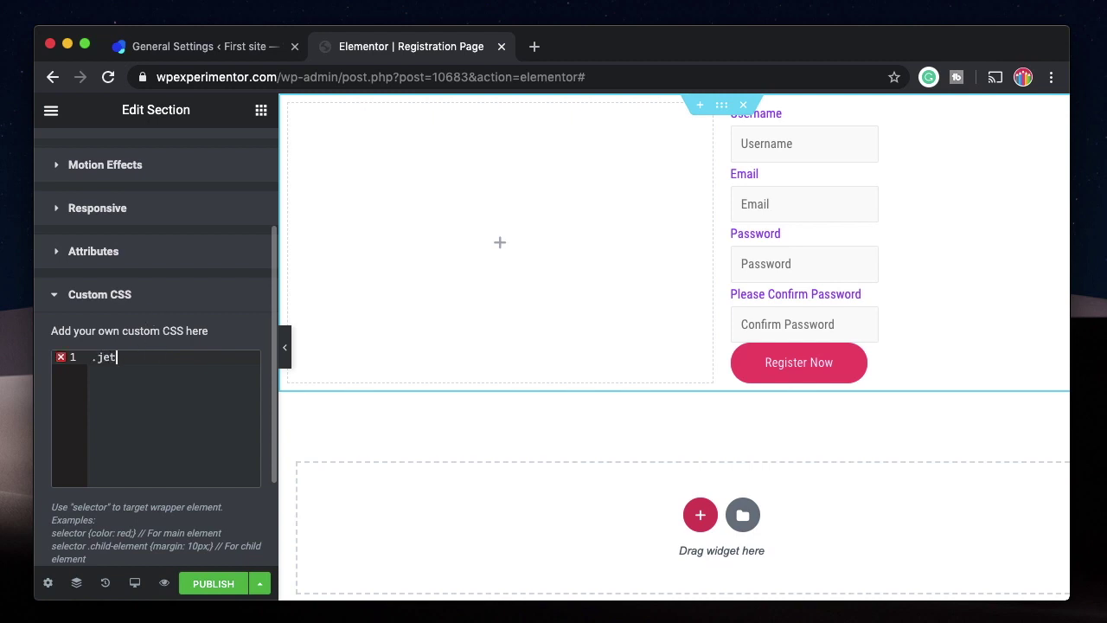
# Step: Write a '.jet-register input' CSS rule with width: 50%
pyautogui.write('ter input{')
pyautogui.press('Return')
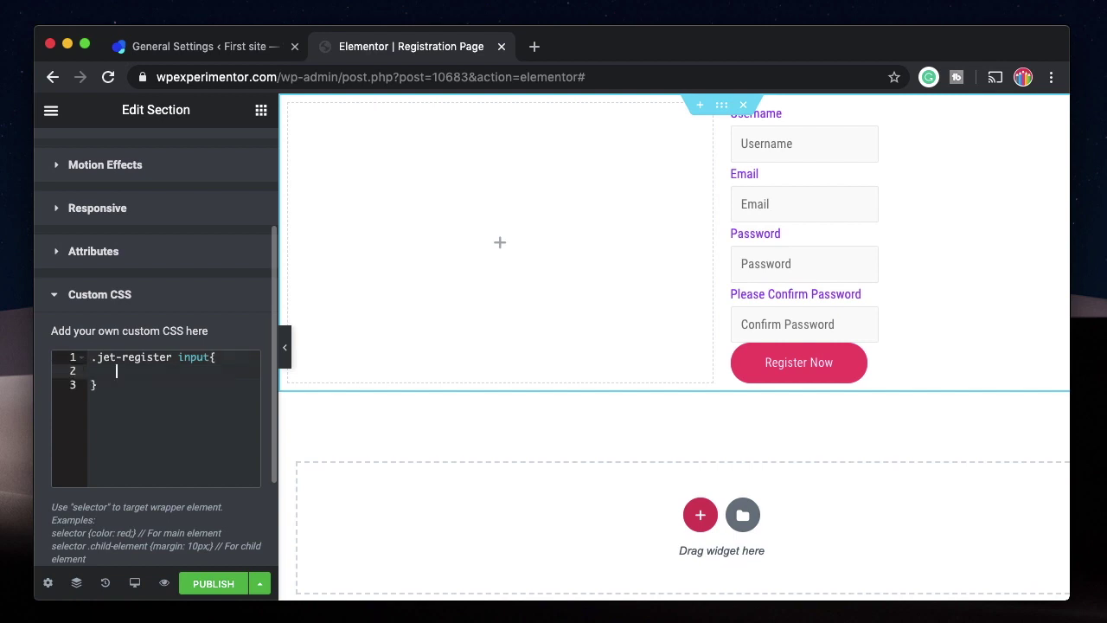
pyautogui.write('widg')
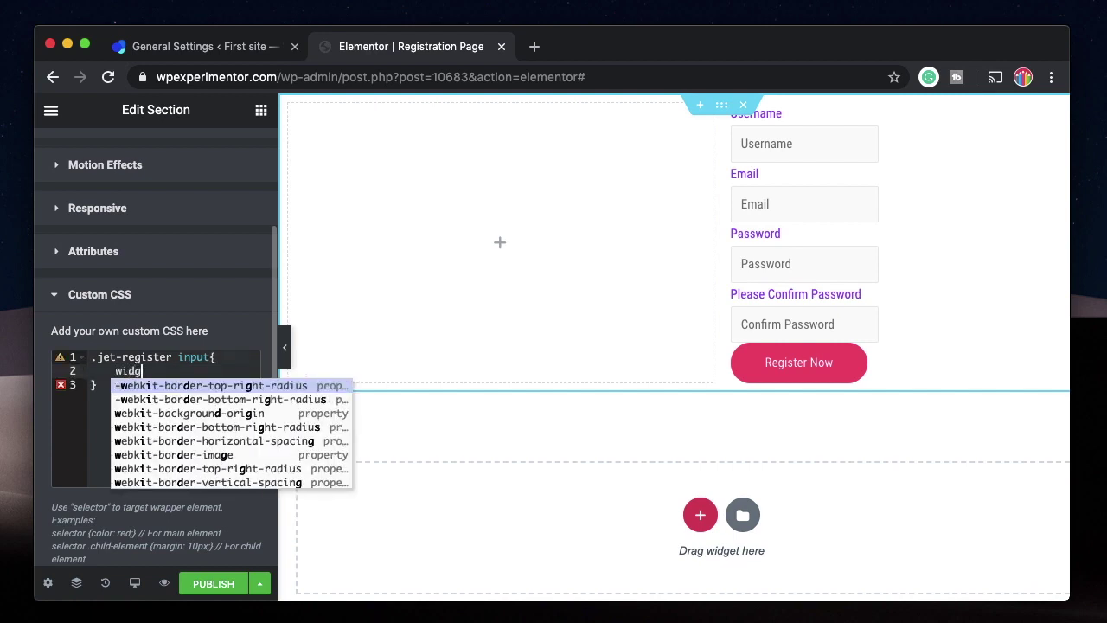
pyautogui.press('BackSpace')
pyautogui.press('Return')
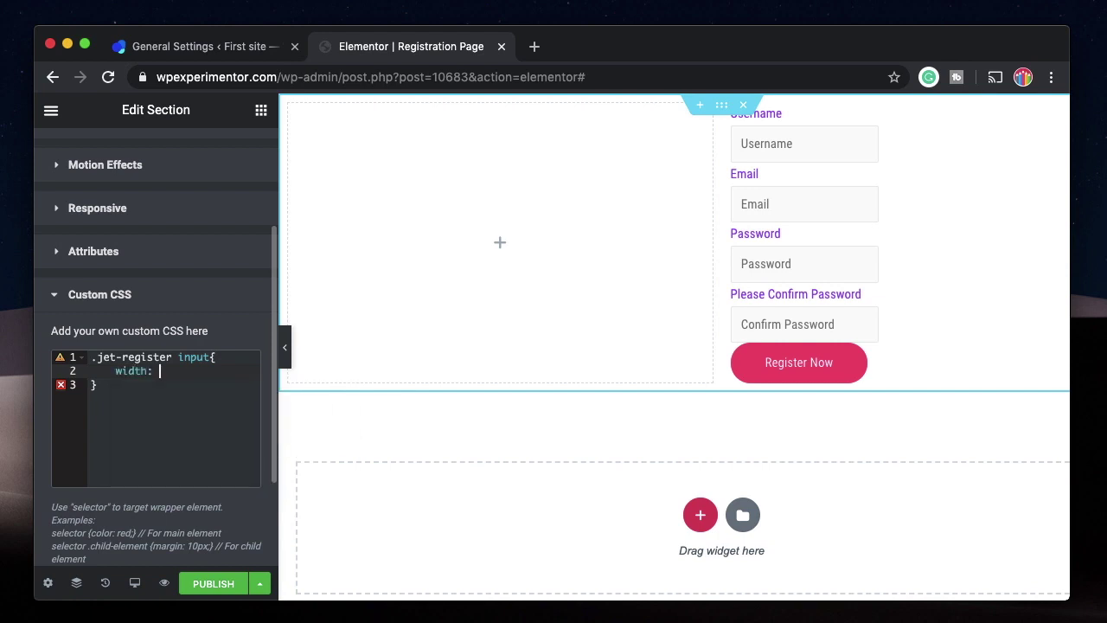
pyautogui.write('50%')
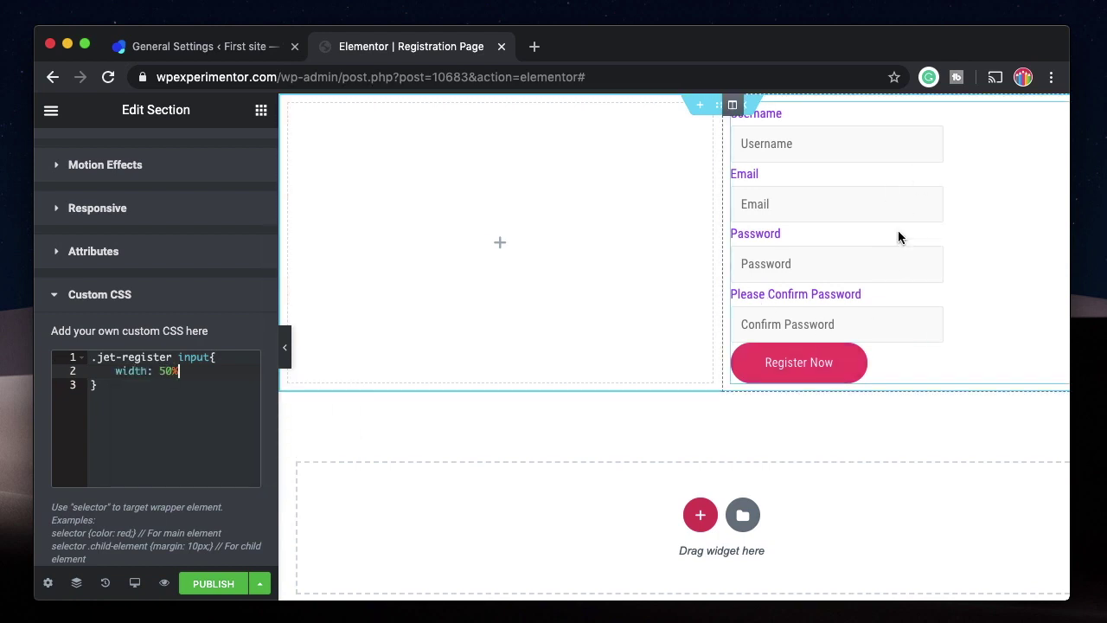
# Step: Change the input width to 70%, then 40vw, and drag the column divider left
pyautogui.click(164, 370)
pyautogui.press('BackSpace')
pyautogui.write('7')
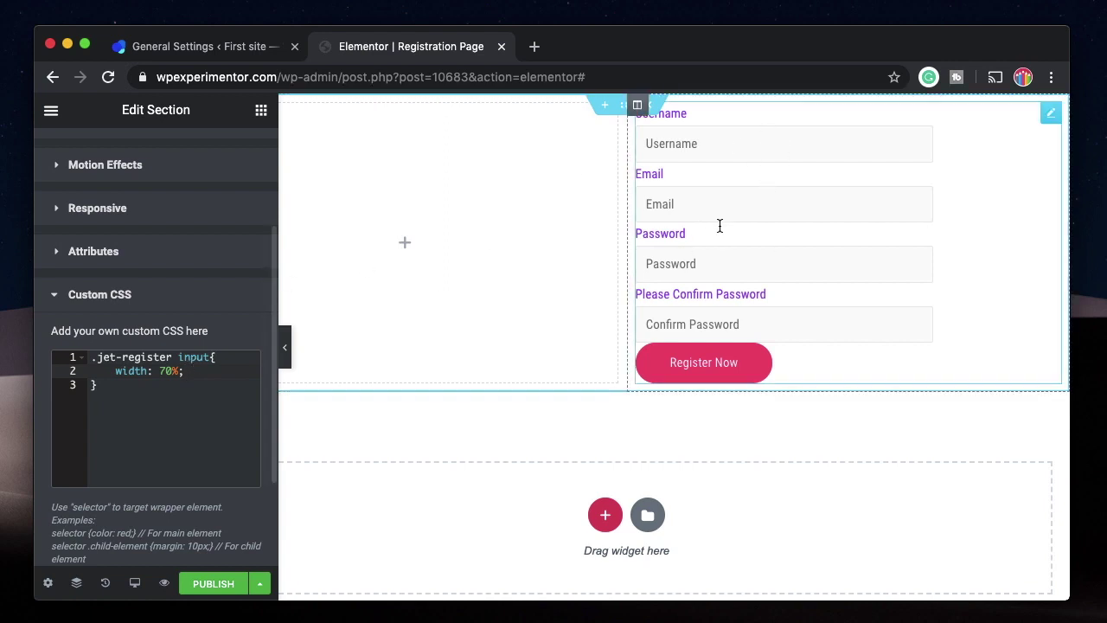
pyautogui.click(184, 370)
pyautogui.press('BackSpace')
pyautogui.press('BackSpace')
pyautogui.press('BackSpace')
pyautogui.write('40vw')
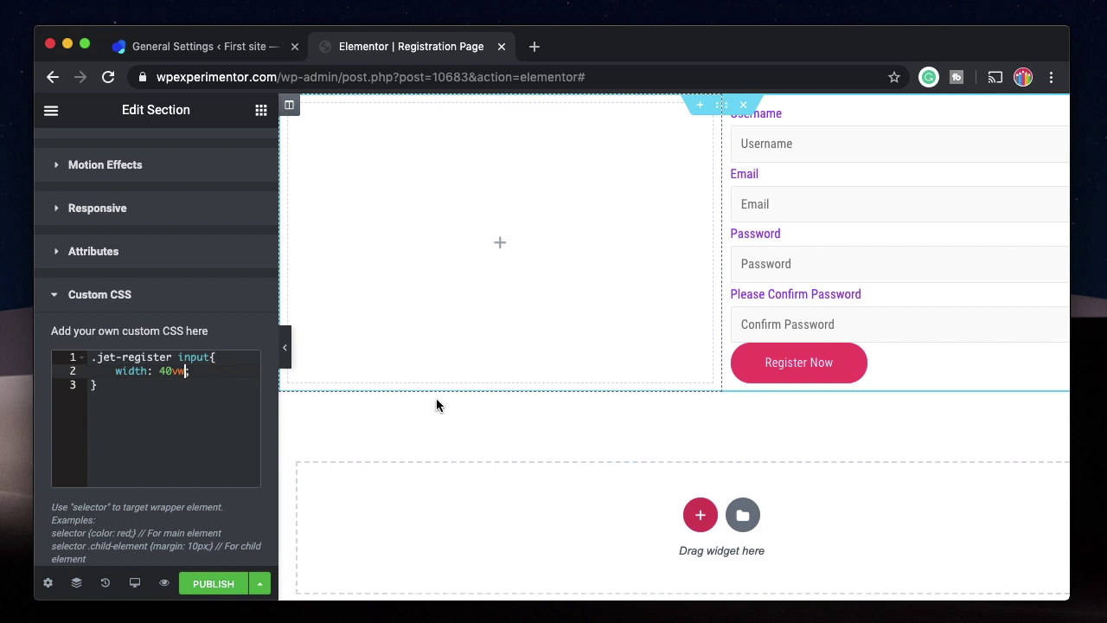
pyautogui.moveTo(717, 257); pyautogui.dragTo(644, 295)
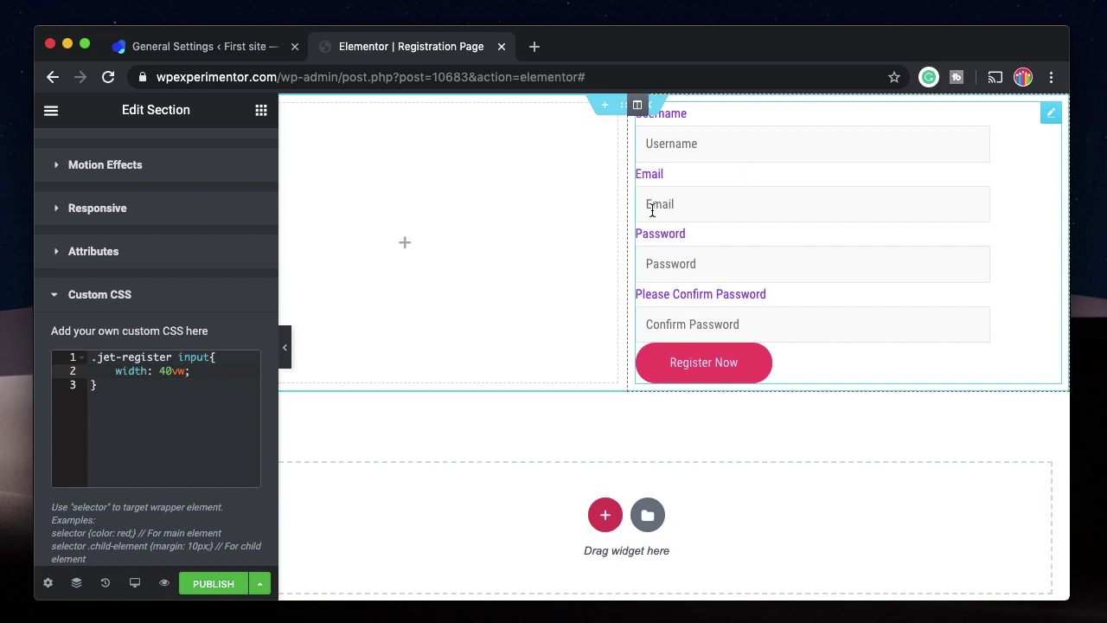
# Step: Add a heading above the form reading 'Register Here'
pyautogui.click(185, 299)
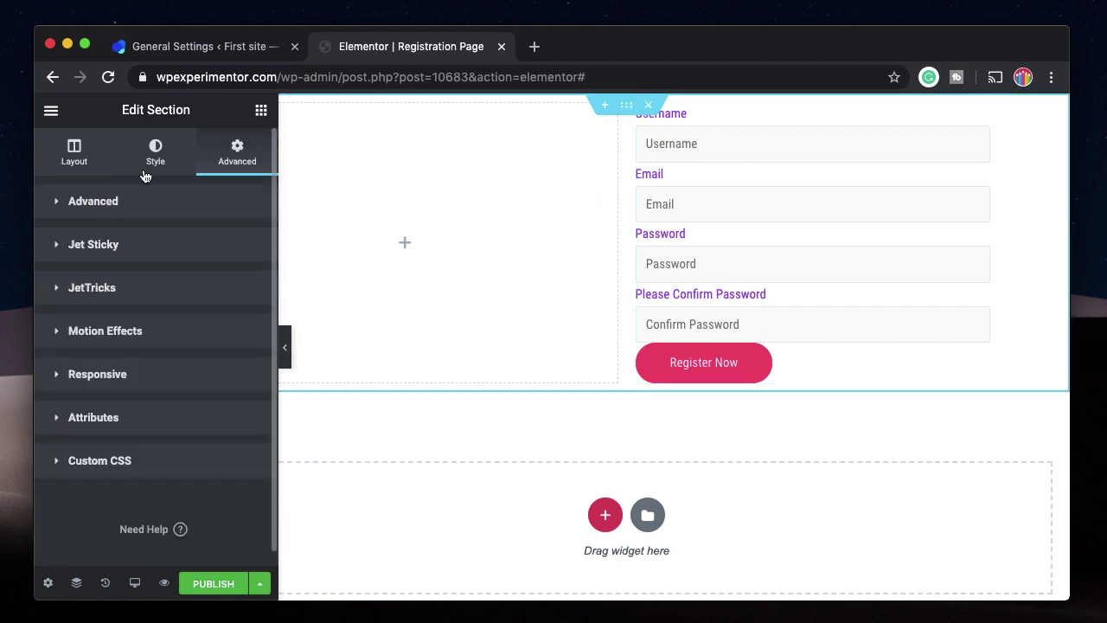
pyautogui.click(260, 110)
pyautogui.moveTo(227, 290); pyautogui.dragTo(606, 117)
pyautogui.tripleClick(153, 271)
pyautogui.write('Register Here')
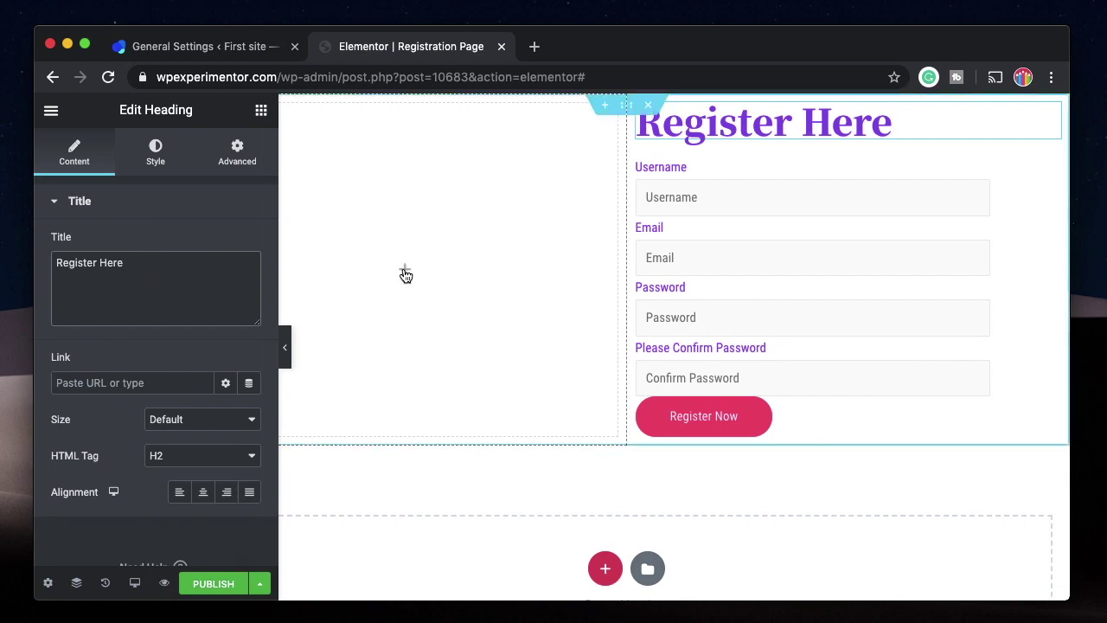
# Step: Place the magic-wand Group-22.png illustration in the left column at Medium 300 x 300 size
pyautogui.click(403, 269)
pyautogui.moveTo(93, 353); pyautogui.dragTo(445, 273)
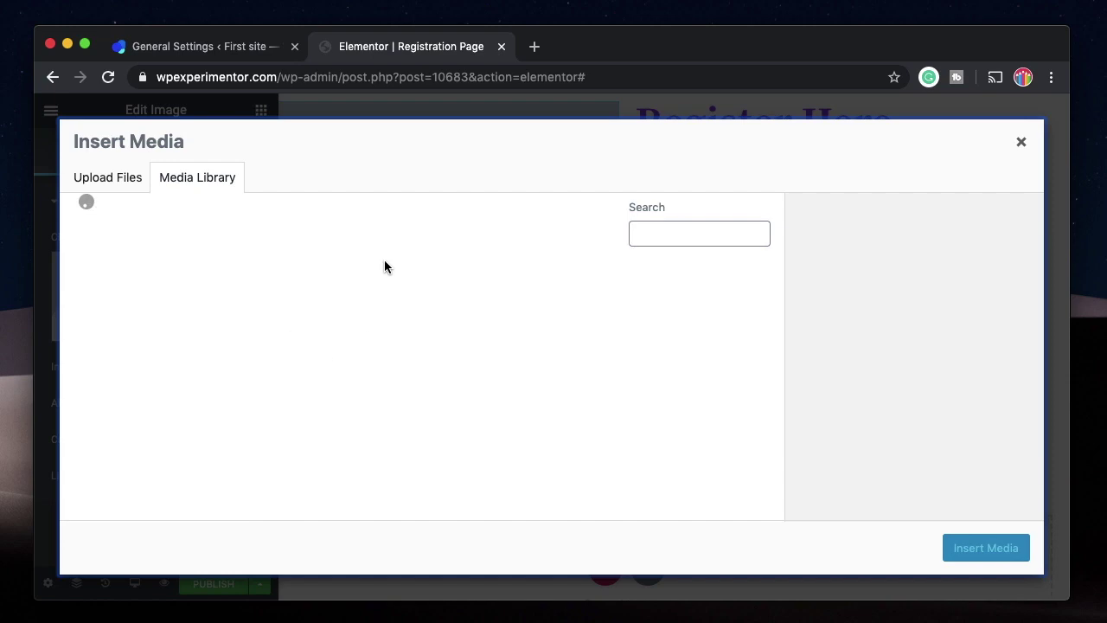
pyautogui.scroll(-10, 372, 372)
pyautogui.scroll(2, 388, 396)
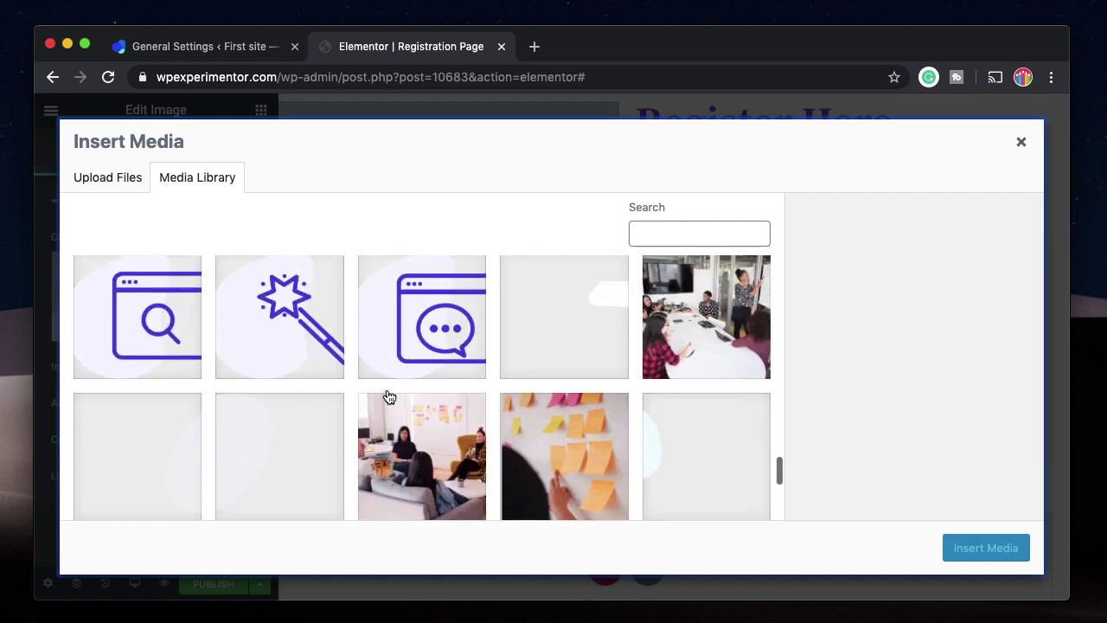
pyautogui.click(421, 348)
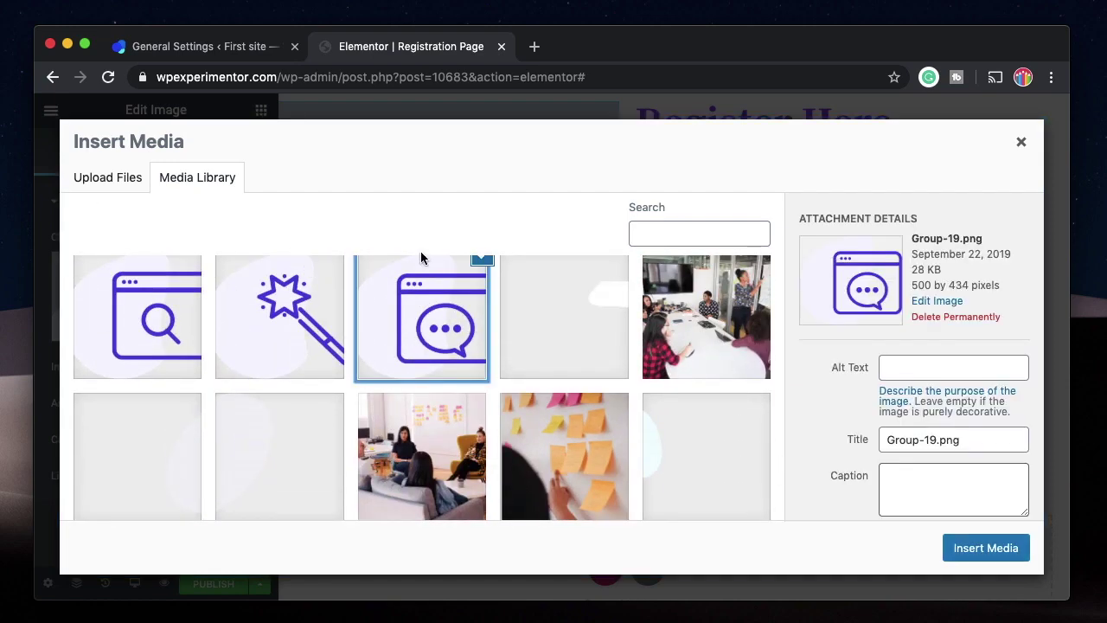
pyautogui.click(298, 327)
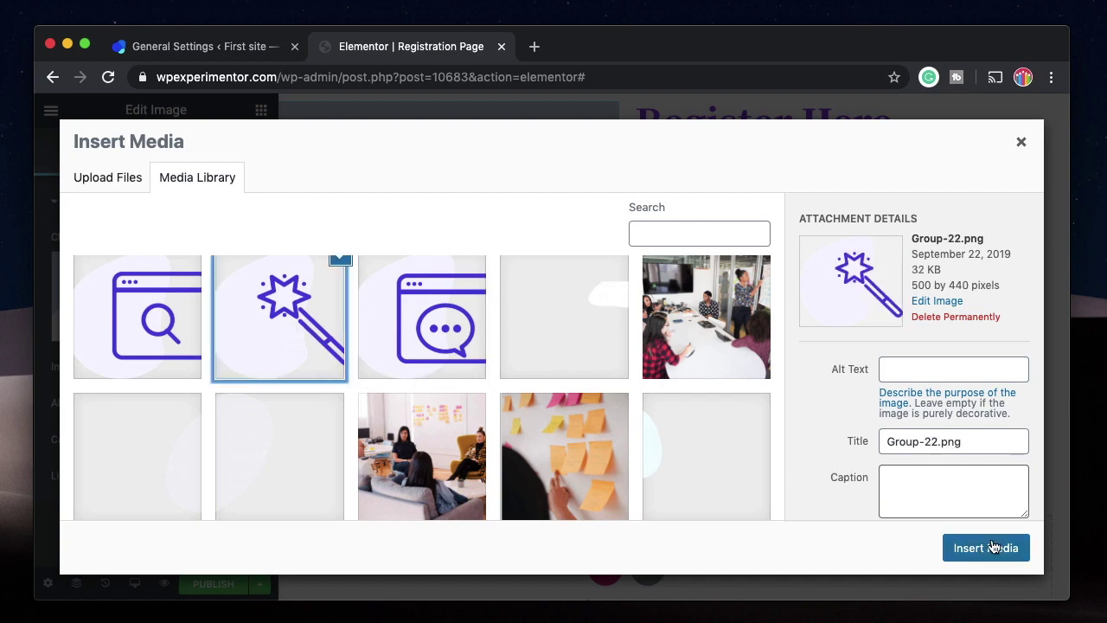
pyautogui.click(986, 547)
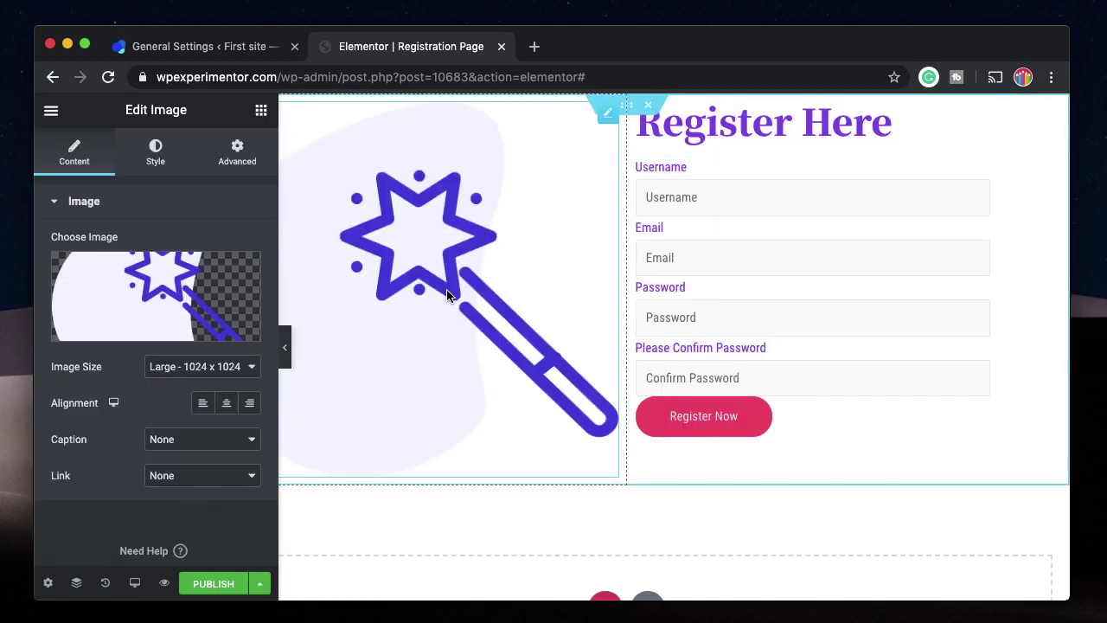
pyautogui.click(199, 367)
pyautogui.click(204, 336)
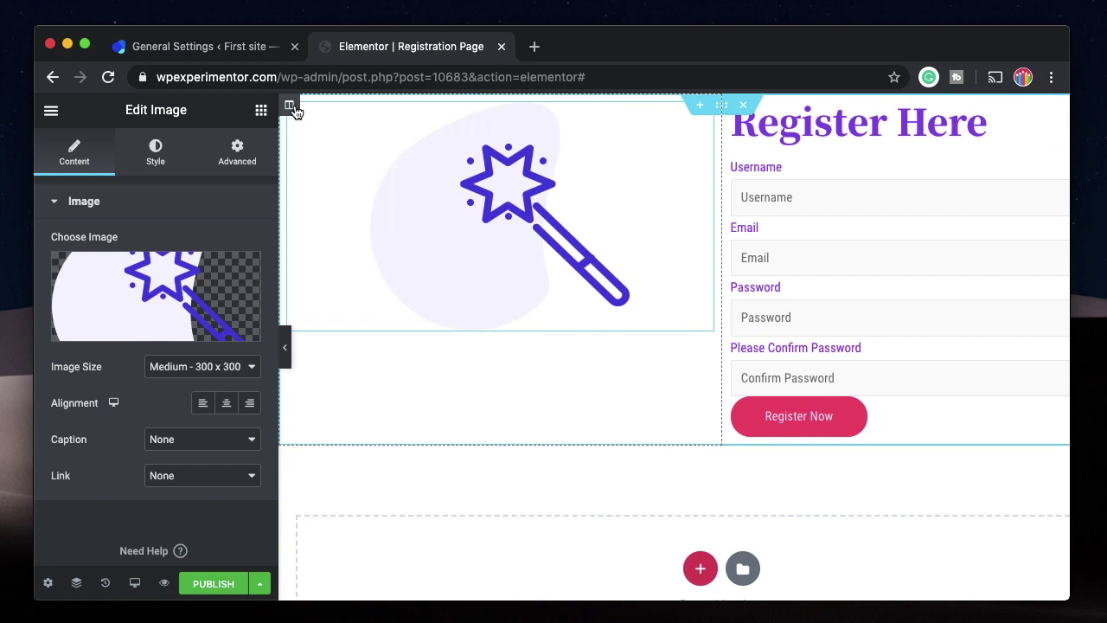
# Step: Set the image column's vertical alignment to Middle
pyautogui.click(289, 106)
pyautogui.click(179, 318)
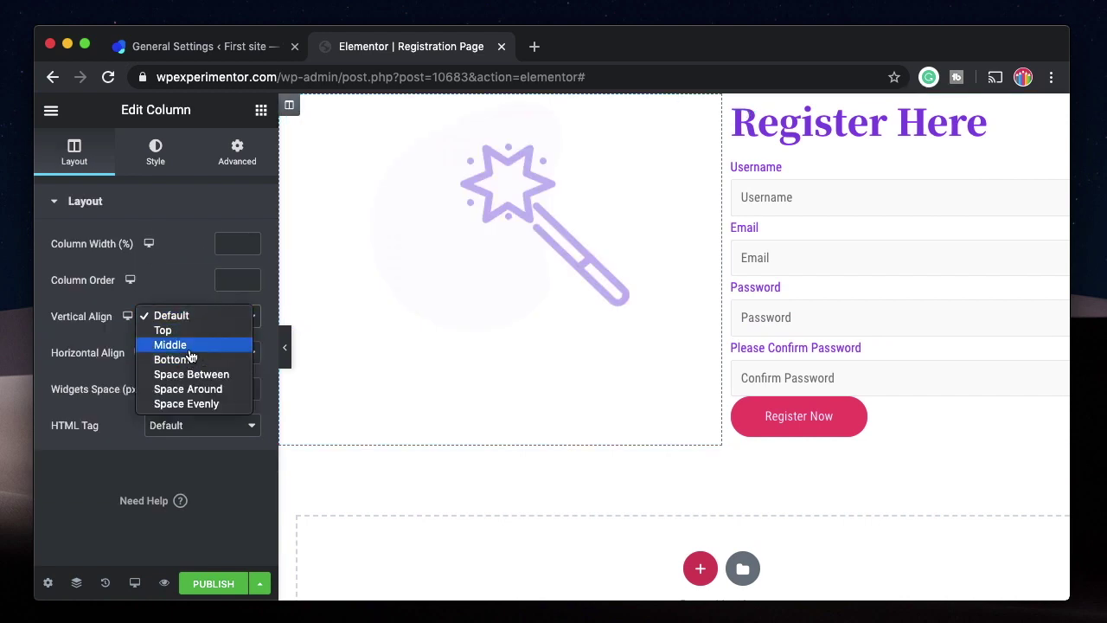
pyautogui.click(189, 349)
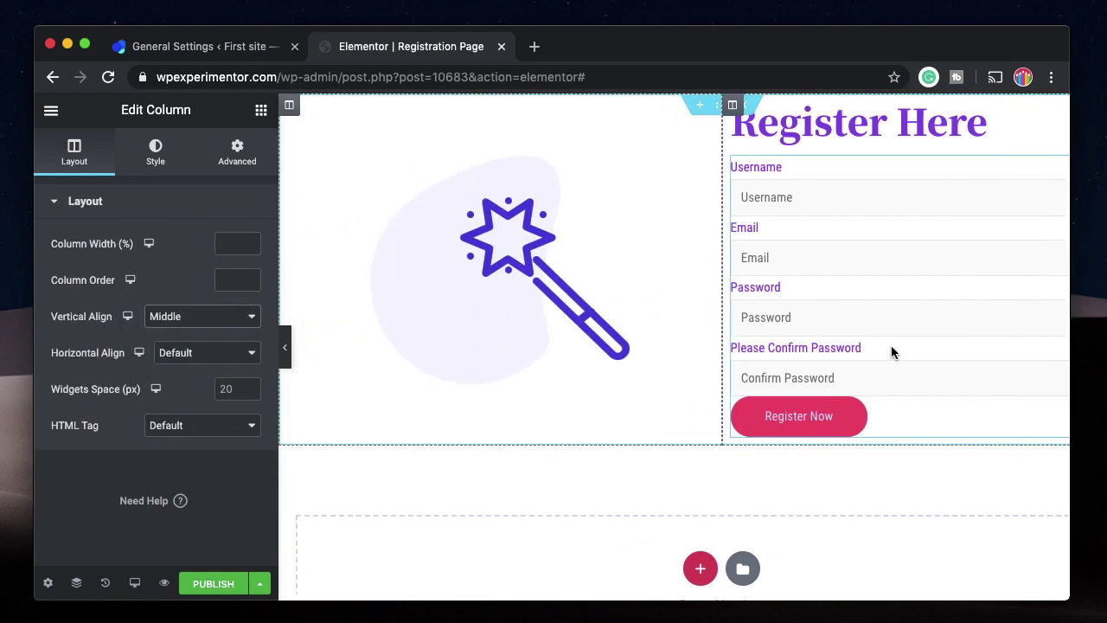
# Step: Try a smaller image width, undo it, and save the page
pyautogui.click(417, 201)
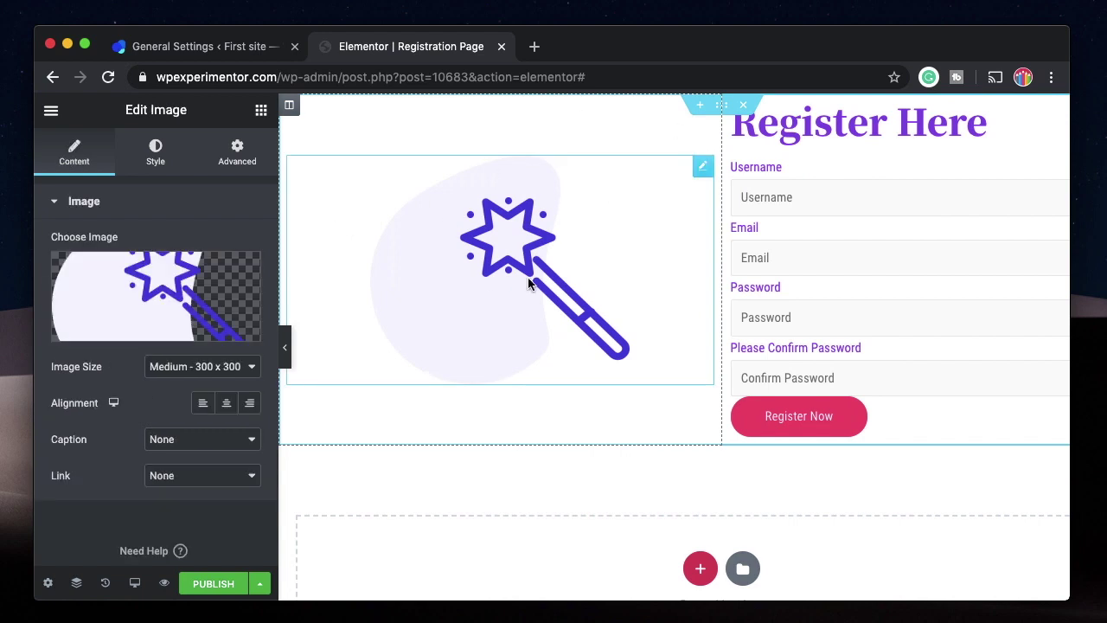
pyautogui.click(149, 163)
pyautogui.moveTo(51, 277); pyautogui.dragTo(78, 290)
pyautogui.hotkey('ctrl', 'z')
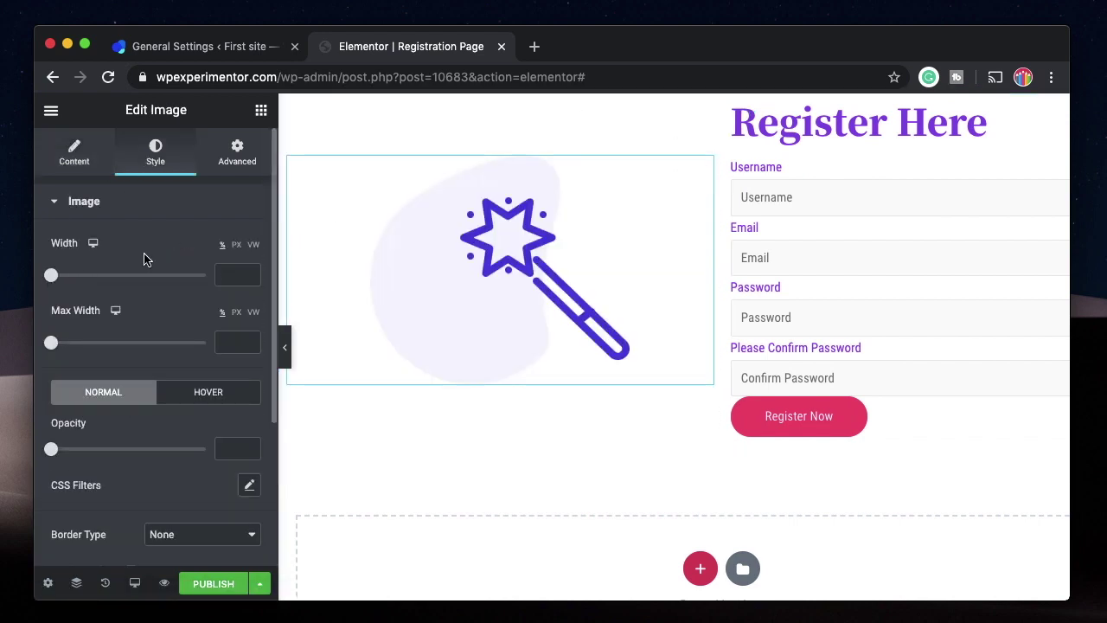
pyautogui.hotkey('ctrl', 'z')
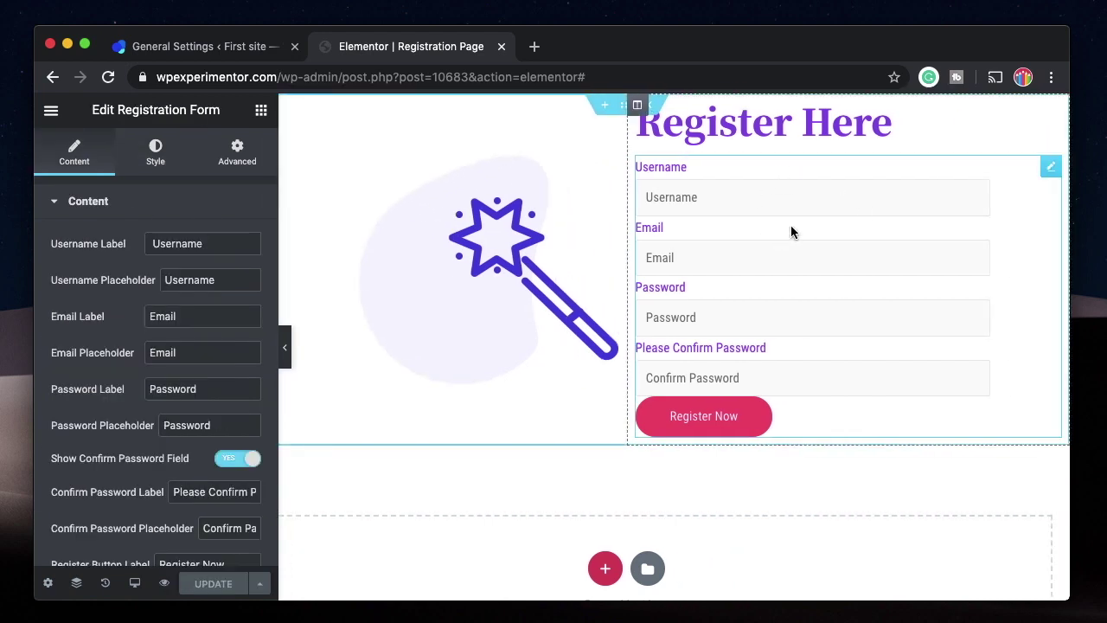
pyautogui.click(51, 110)
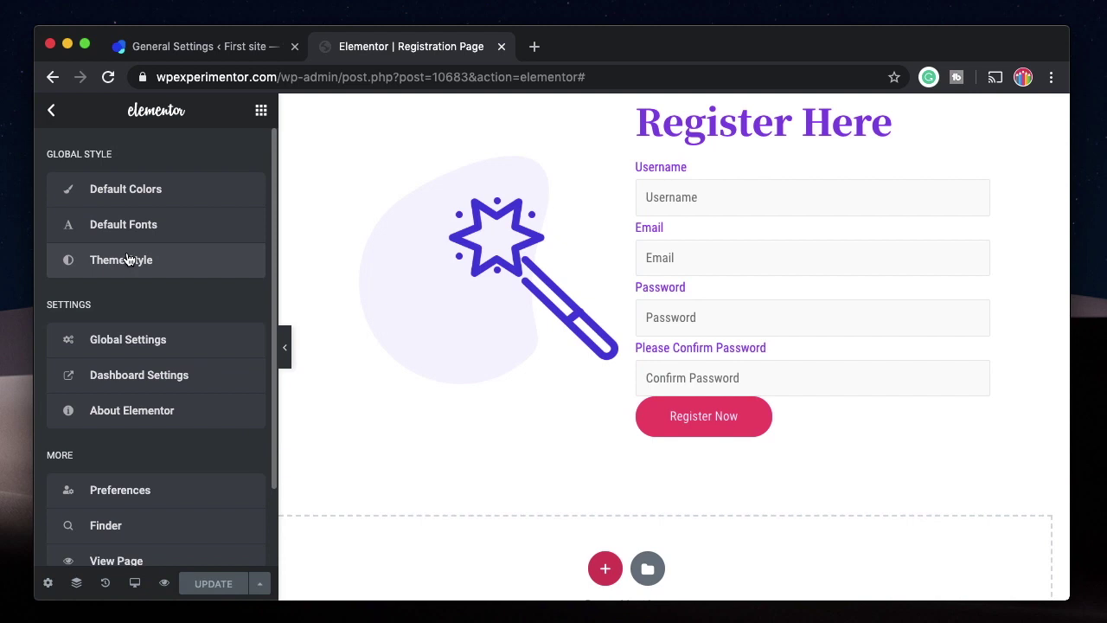
# Step: Make the form field labels green in Theme Style
pyautogui.click(127, 260)
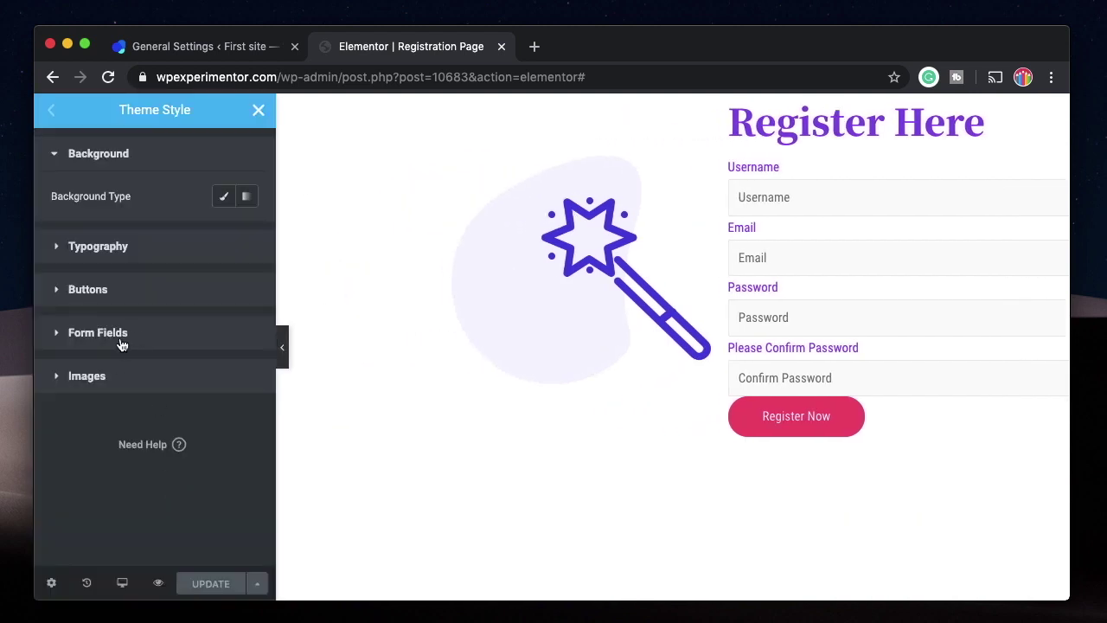
pyautogui.click(121, 338)
pyautogui.scroll(-3, 130, 363)
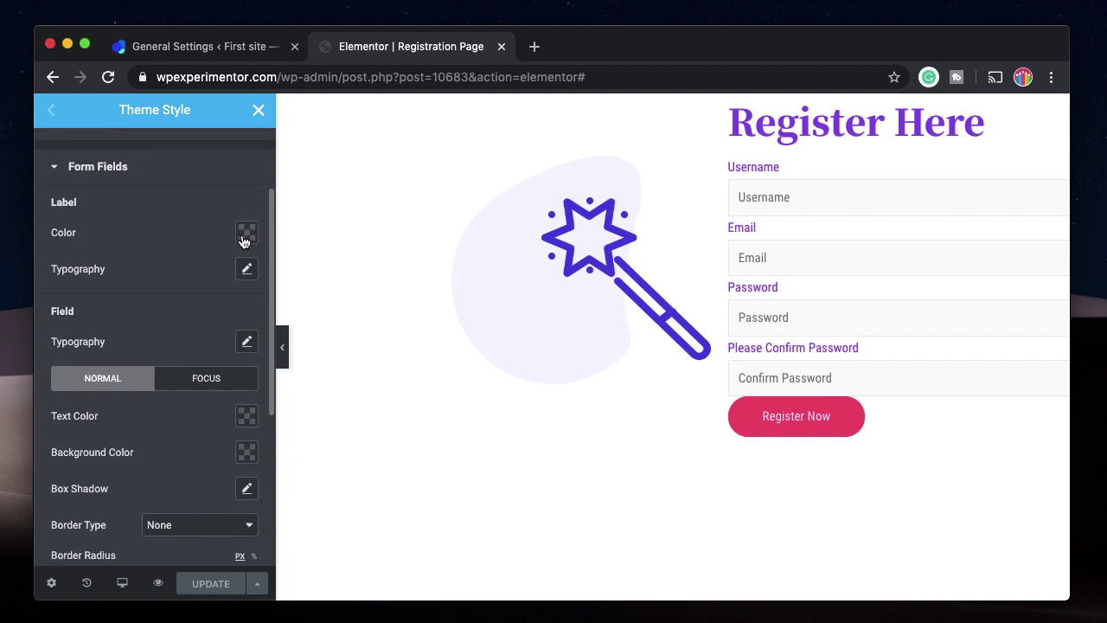
pyautogui.click(245, 237)
pyautogui.click(232, 274)
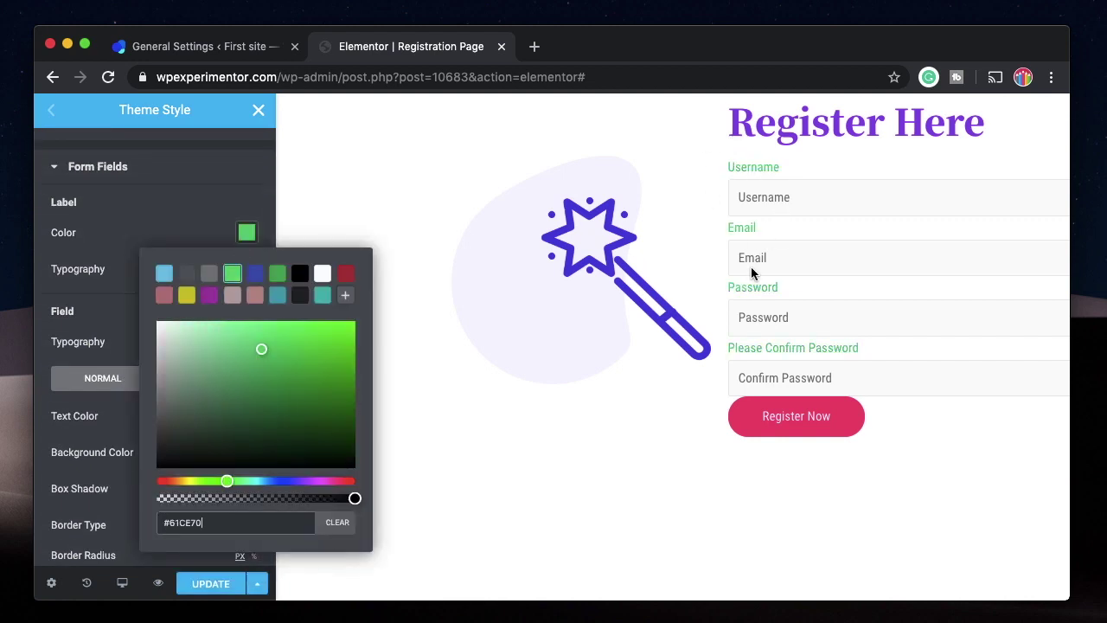
# Step: Give the form fields a border radius of 100
pyautogui.scroll(-3, 185, 328)
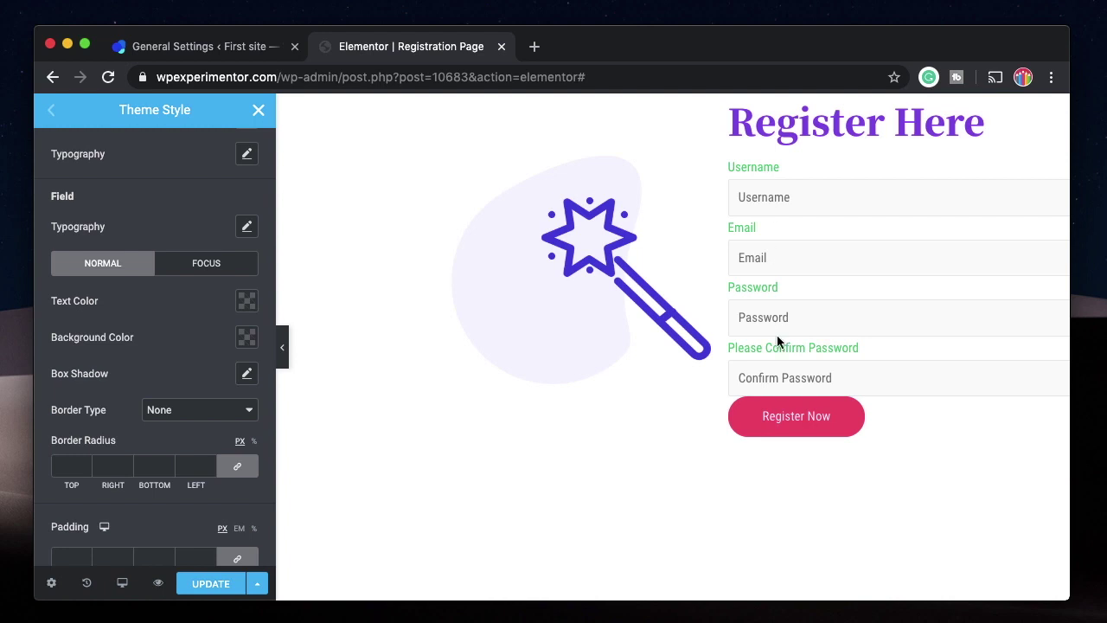
pyautogui.scroll(-3, 79, 354)
pyautogui.click(67, 295)
pyautogui.write('100')
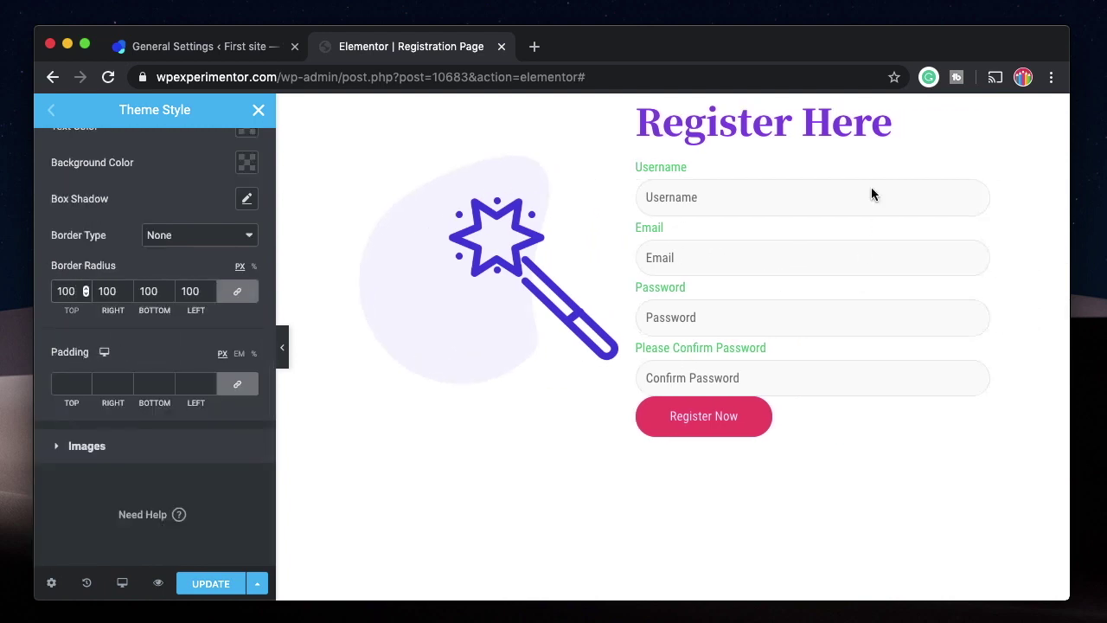
pyautogui.click(886, 198)
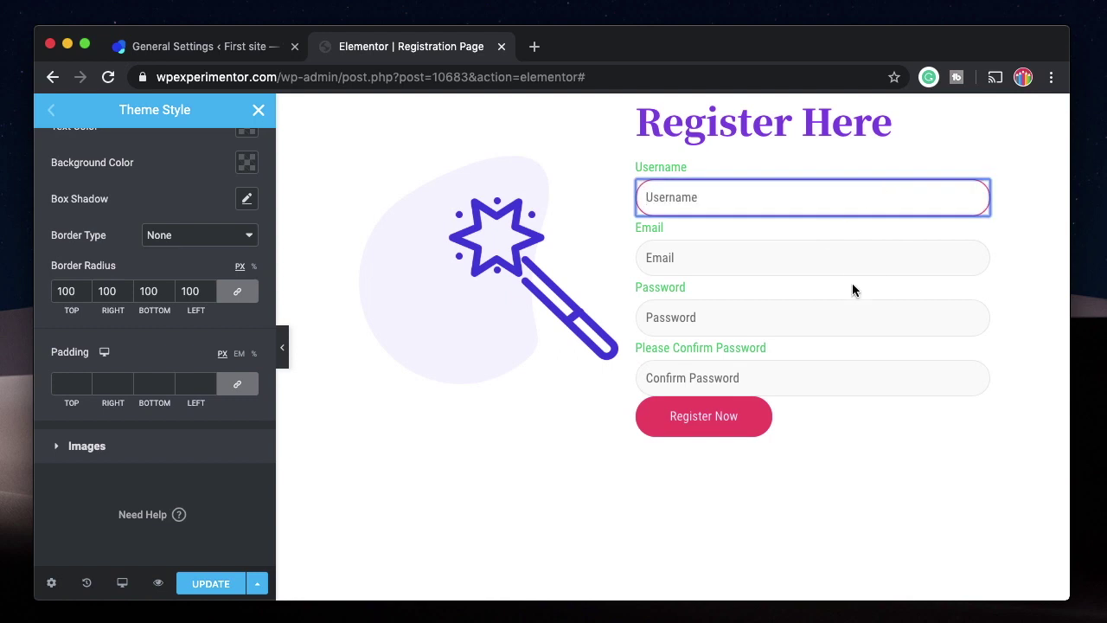
pyautogui.click(852, 313)
pyautogui.scroll(2, 150, 220)
# Step: Give focused form fields a solid 2px dark red border
pyautogui.click(212, 157)
pyautogui.scroll(-1, 115, 336)
pyautogui.click(69, 308)
pyautogui.click(182, 250)
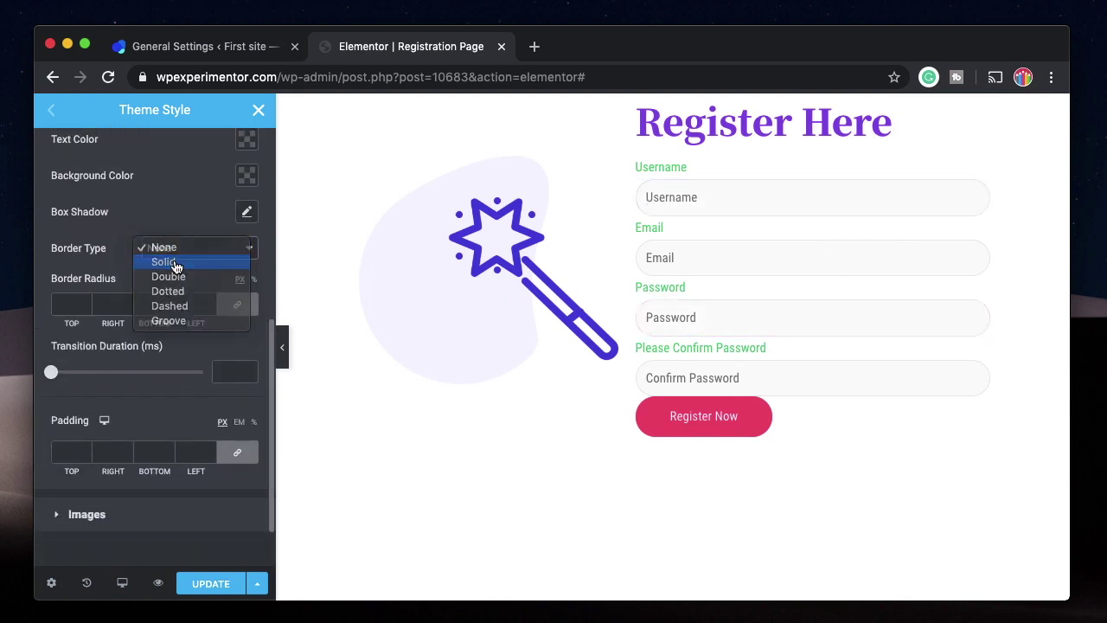
pyautogui.click(152, 259)
pyautogui.click(70, 315)
pyautogui.write('2')
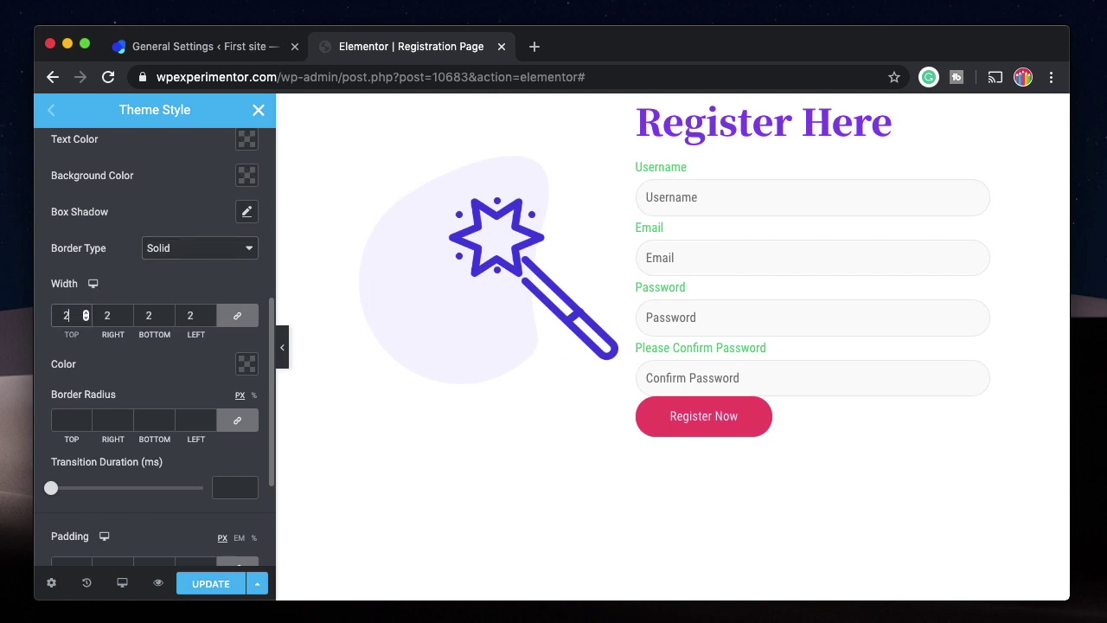
pyautogui.click(247, 364)
pyautogui.click(421, 344)
pyautogui.click(757, 204)
# Step: Test field focus styling in the preview, then save and close the theme style settings
pyautogui.press('Tab')
pyautogui.click(282, 347)
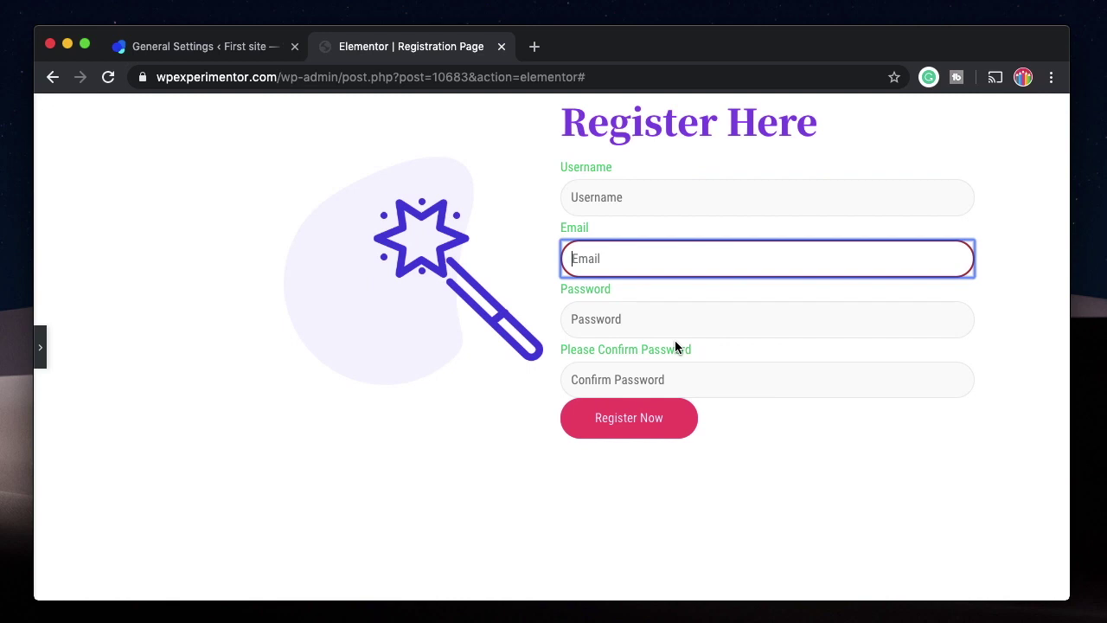
pyautogui.press('Tab')
pyautogui.press('Tab')
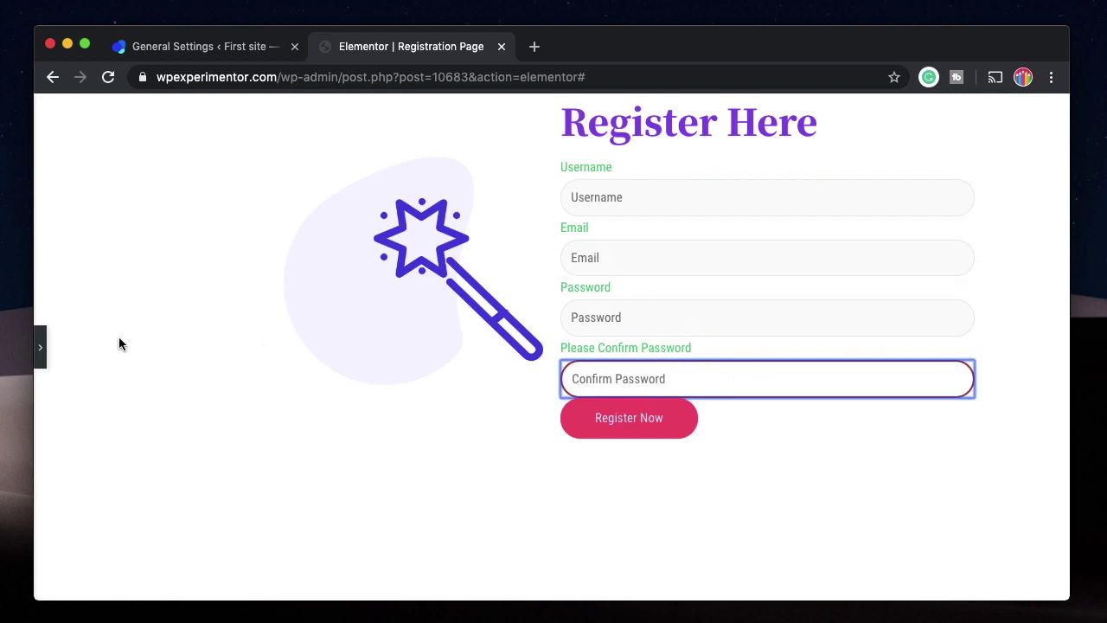
pyautogui.click(46, 352)
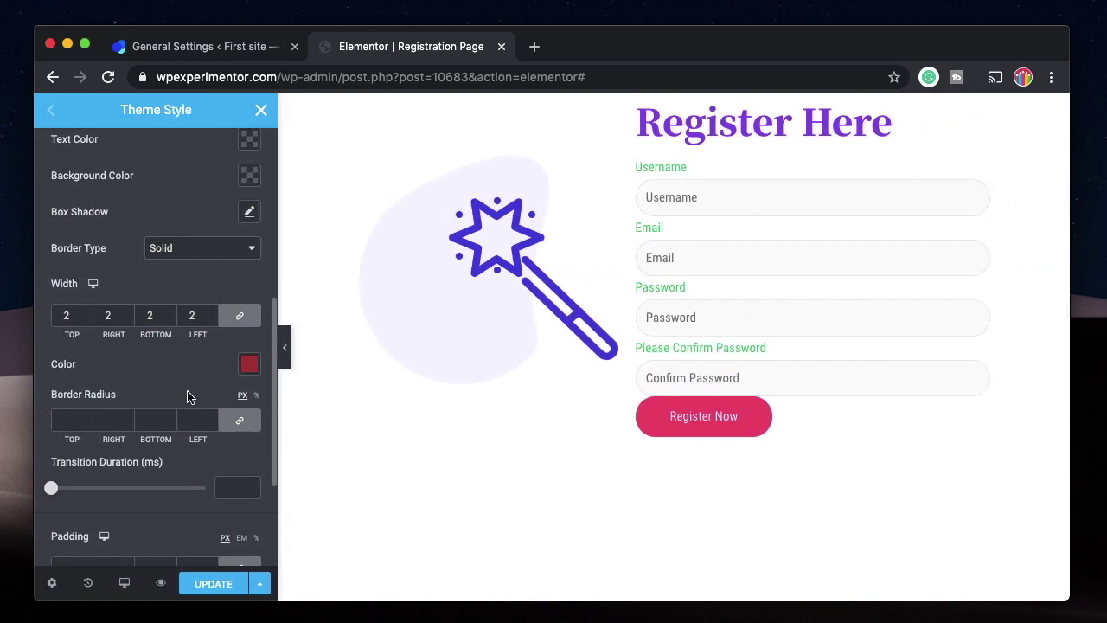
pyautogui.scroll(5, 141, 349)
pyautogui.scroll(2, 119, 333)
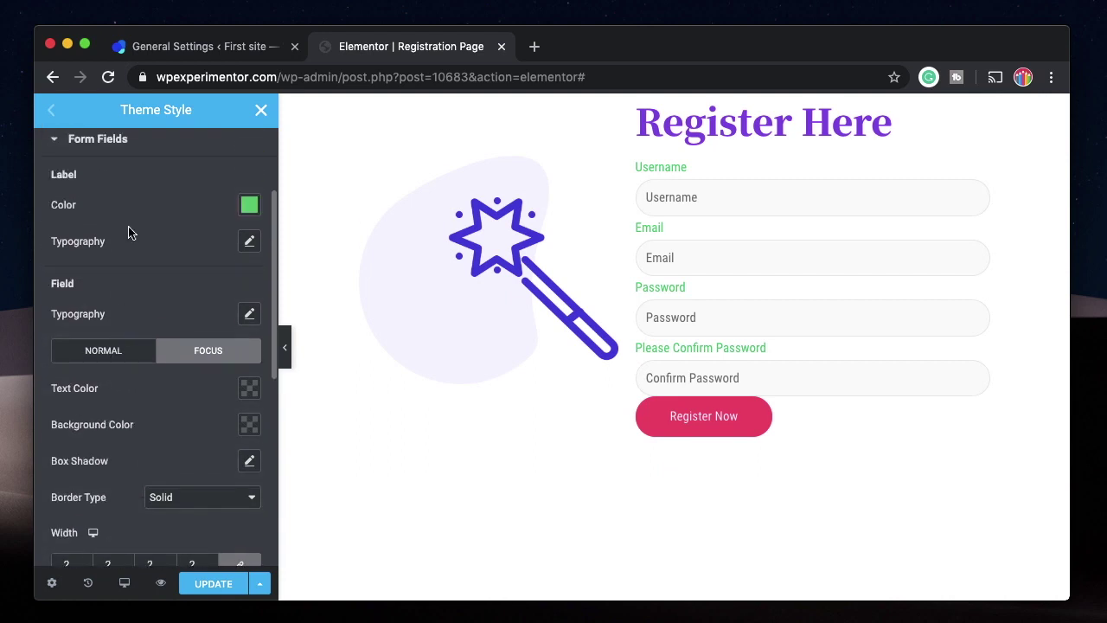
pyautogui.click(206, 583)
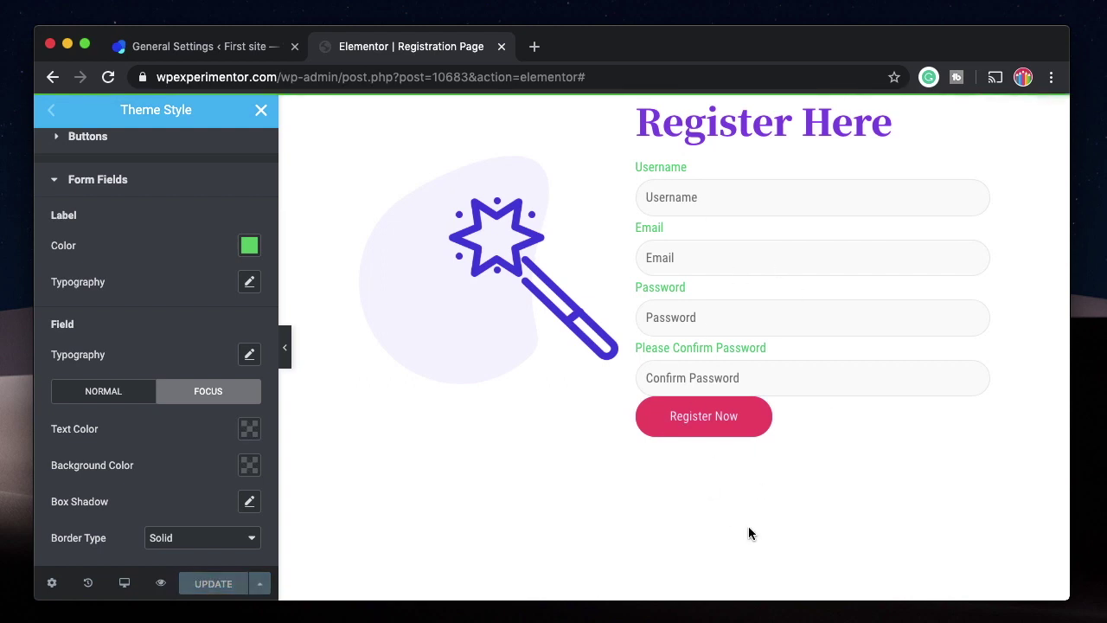
pyautogui.click(262, 110)
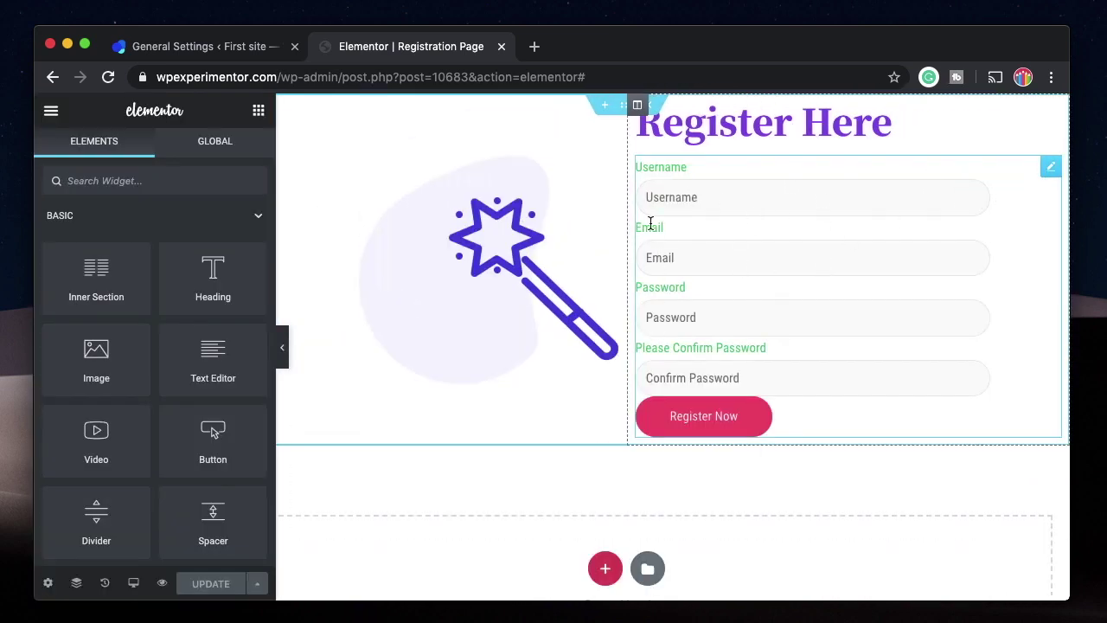
# Step: Select the form section and bring up its Advanced custom CSS rule for editing
pyautogui.click(627, 113)
pyautogui.scroll(-5, 139, 285)
pyautogui.scroll(5, 143, 277)
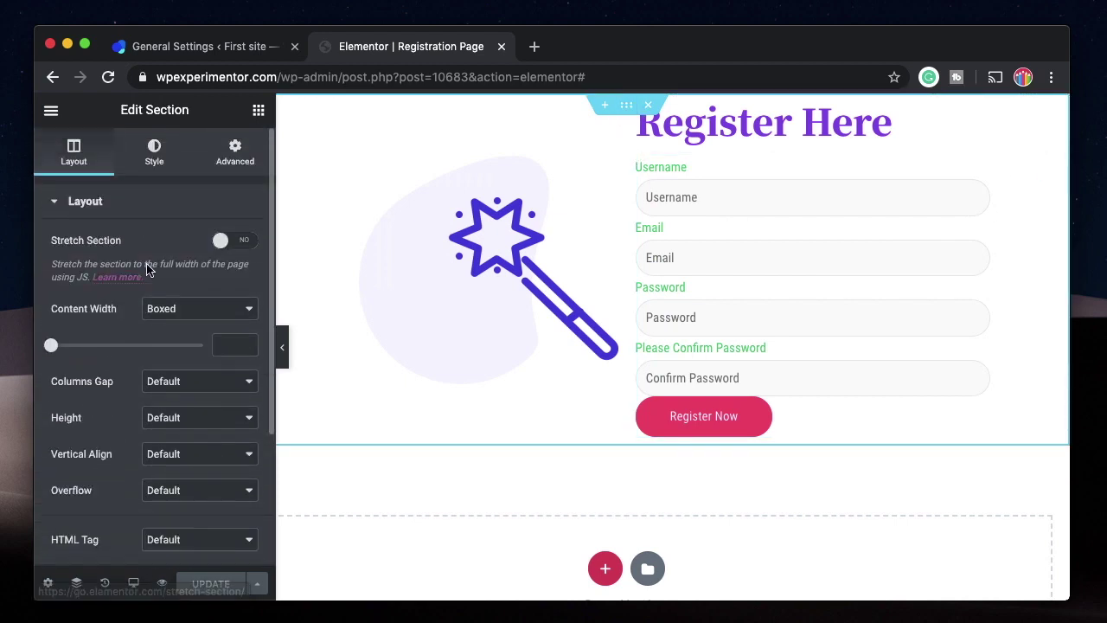
pyautogui.click(236, 150)
pyautogui.scroll(-5, 130, 433)
pyautogui.click(162, 437)
pyautogui.scroll(-3, 129, 363)
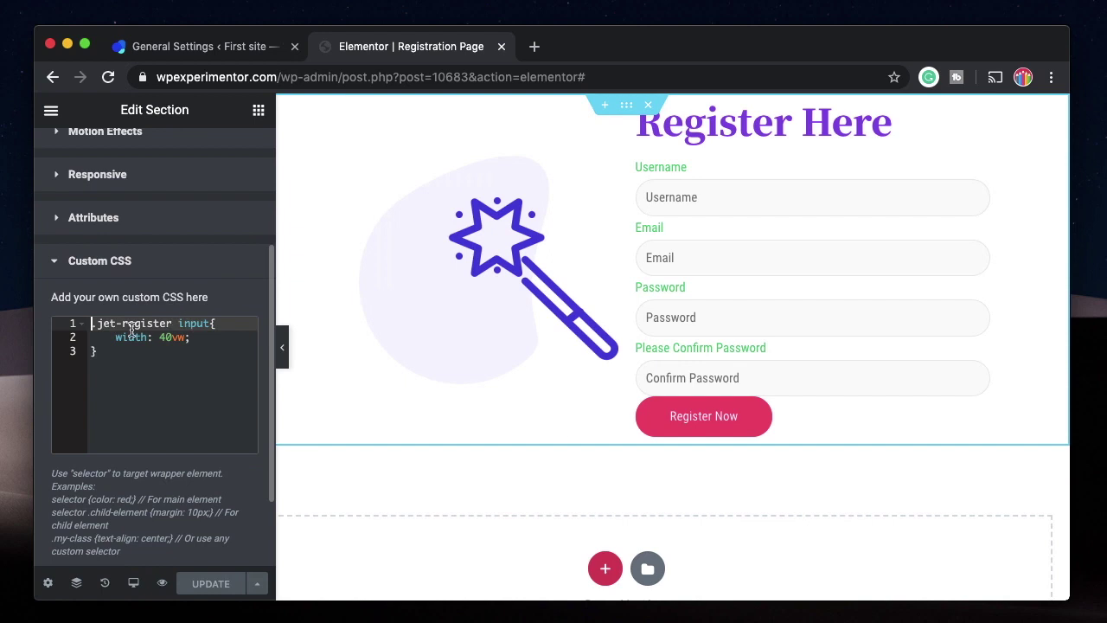
pyautogui.click(132, 346)
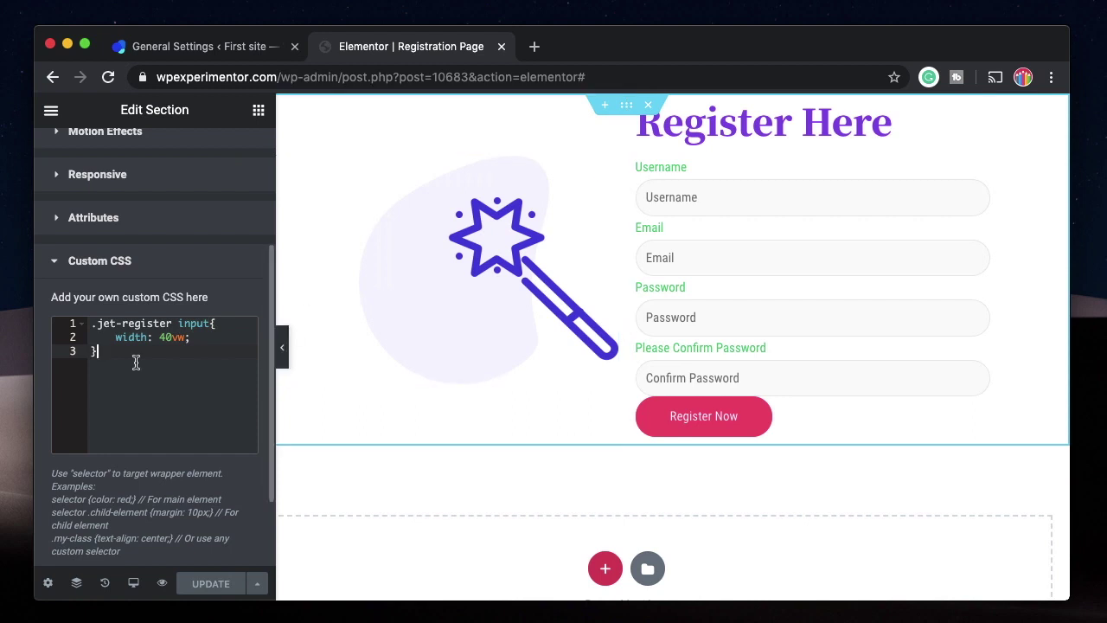
# Step: Add 'margin-bottom: 10px;' to the .jet-register input rule and save the page
pyautogui.press('Return')
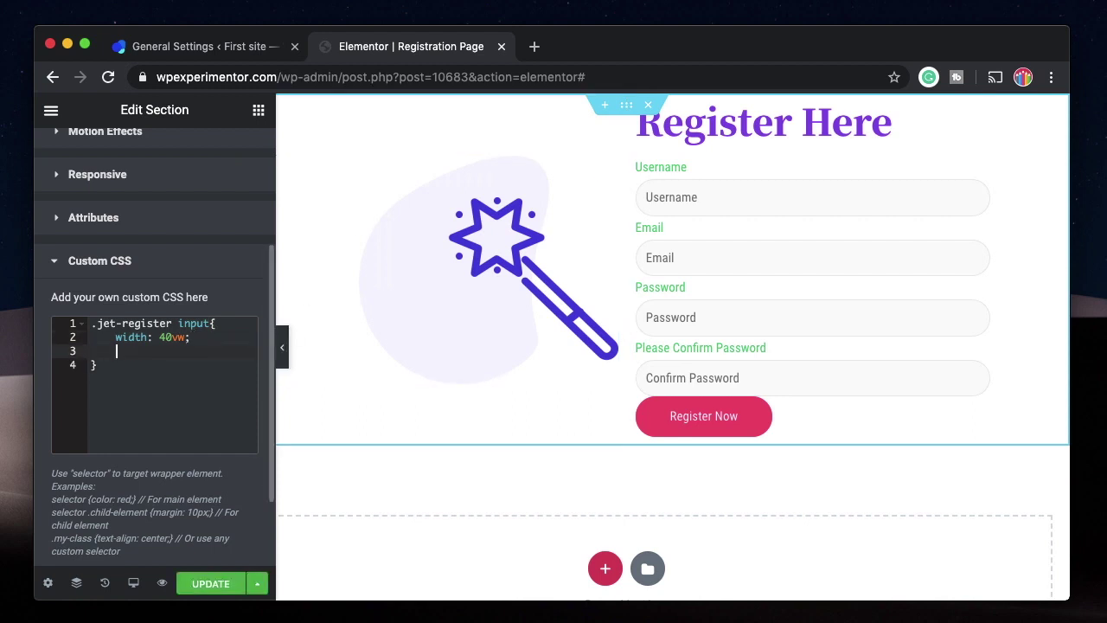
pyautogui.write('marg')
pyautogui.press('Down')
pyautogui.press('Down')
pyautogui.press('Down')
pyautogui.press('Down')
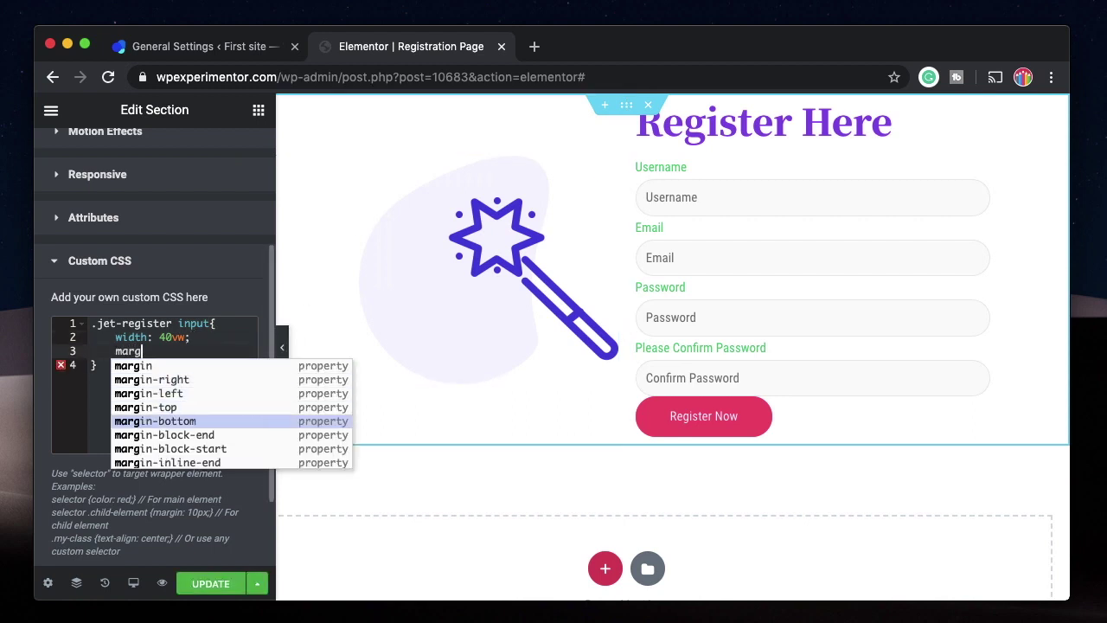
pyautogui.press('Return')
pyautogui.write('10px;')
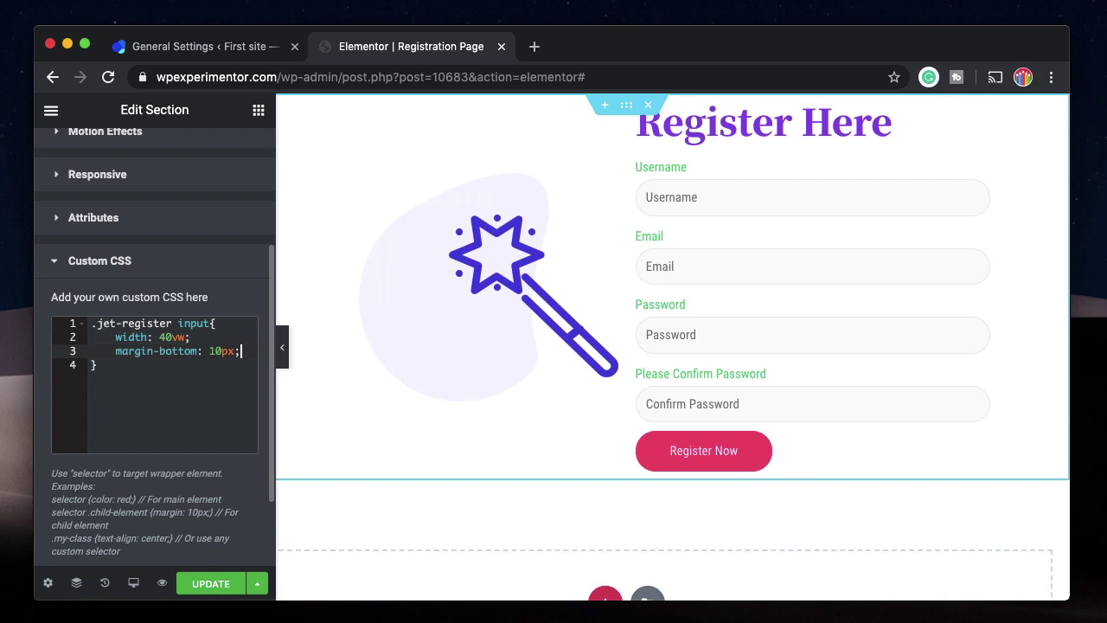
pyautogui.click(173, 337)
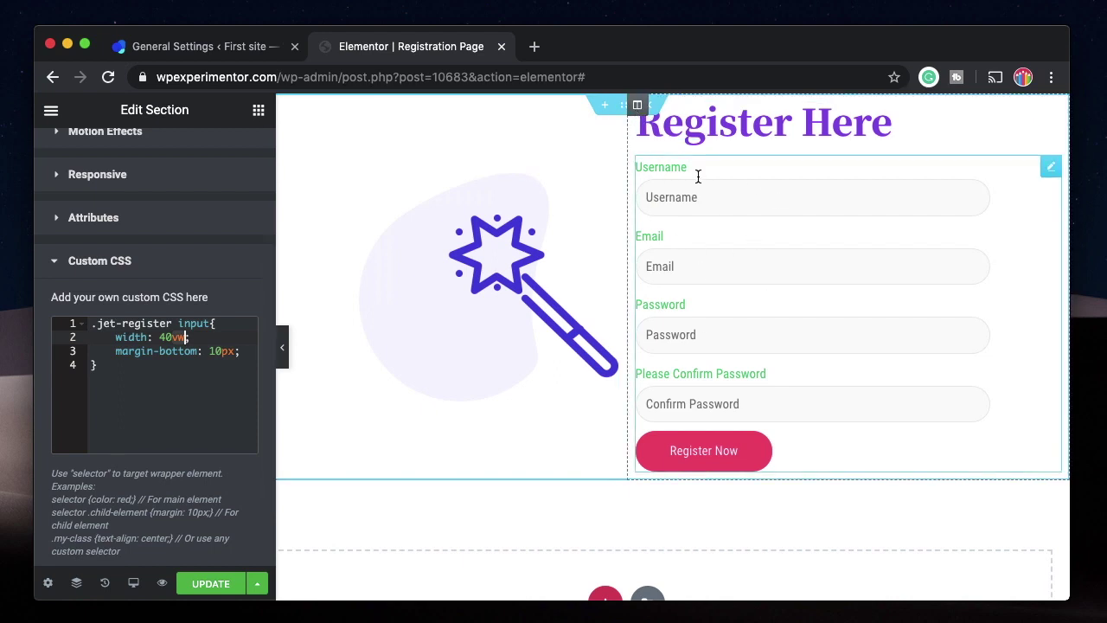
pyautogui.click(212, 584)
pyautogui.click(160, 264)
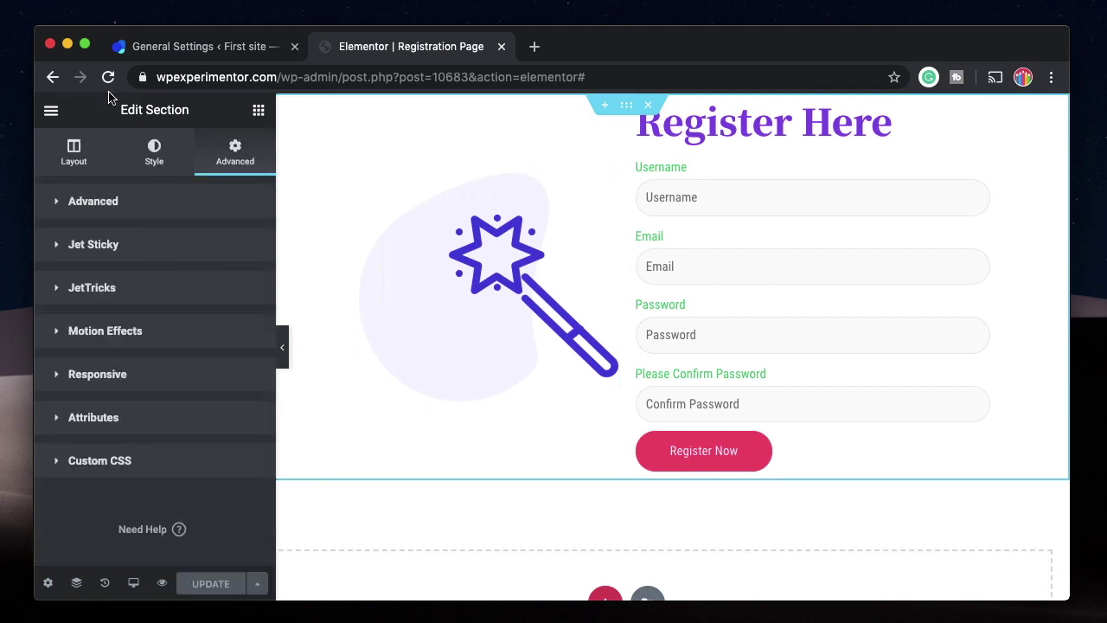
pyautogui.click(52, 111)
# Step: Exit Elementor to the WordPress page editor with the document settings sidebar shown
pyautogui.scroll(-2, 130, 484)
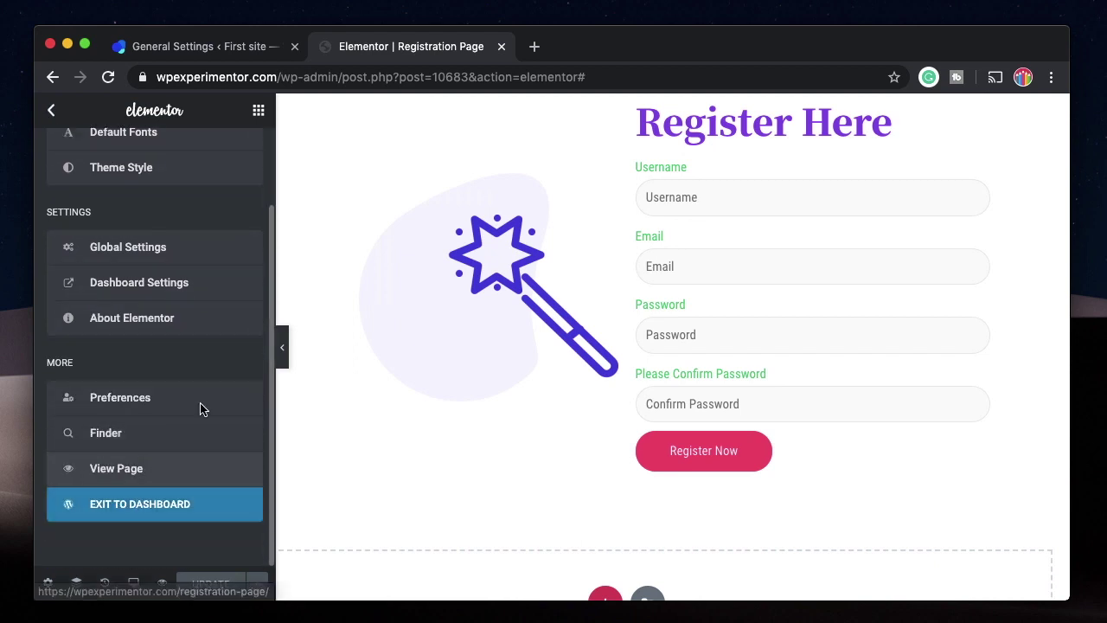
pyautogui.click(179, 509)
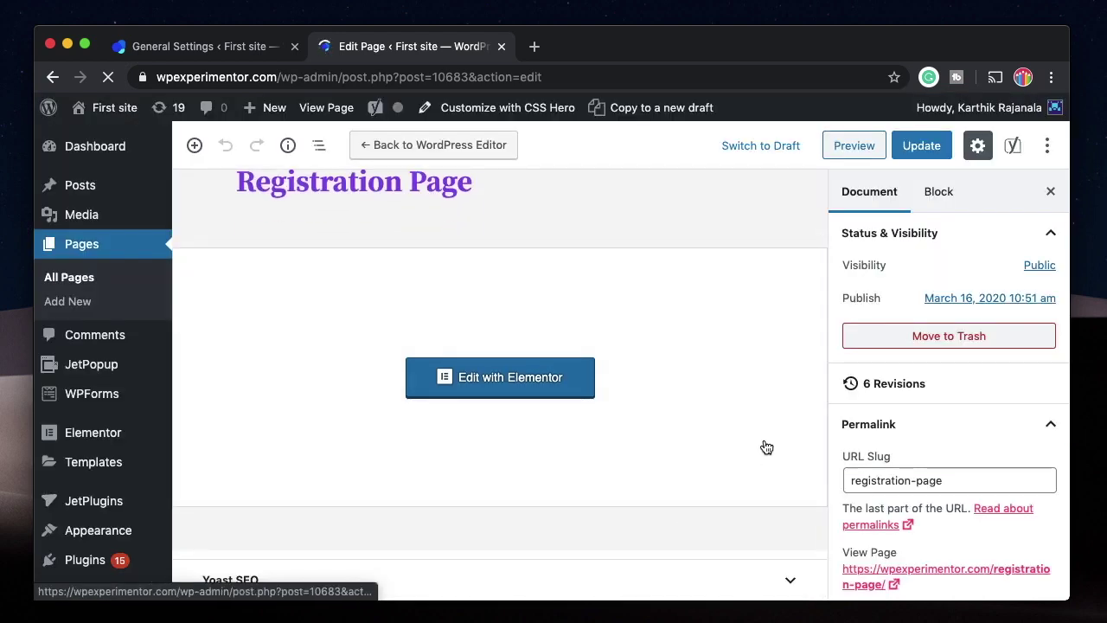
pyautogui.click(904, 430)
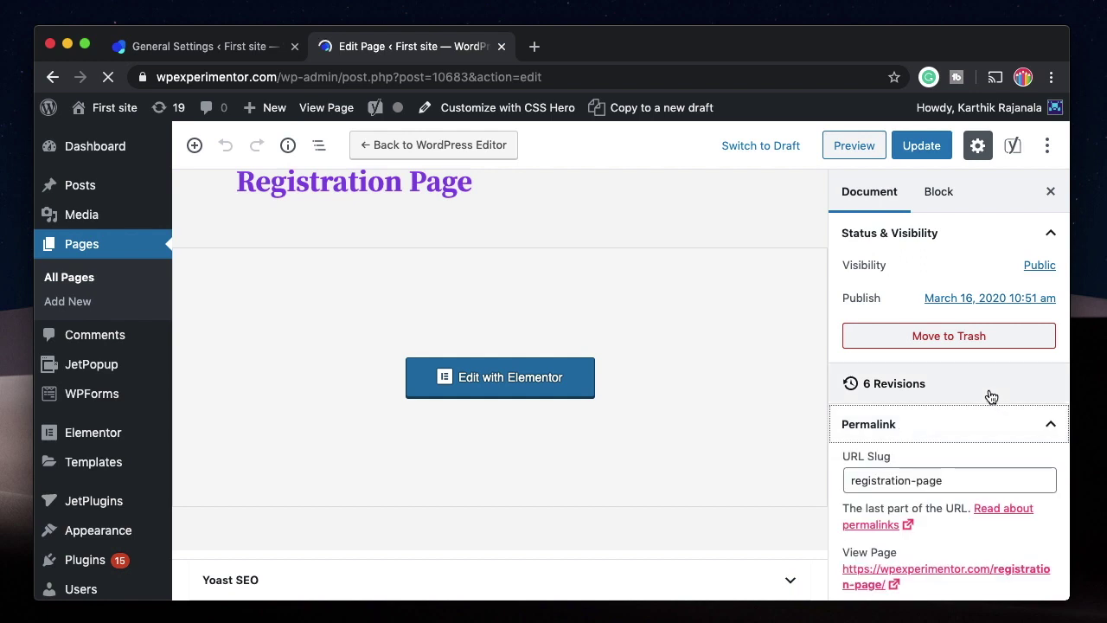
pyautogui.click(976, 149)
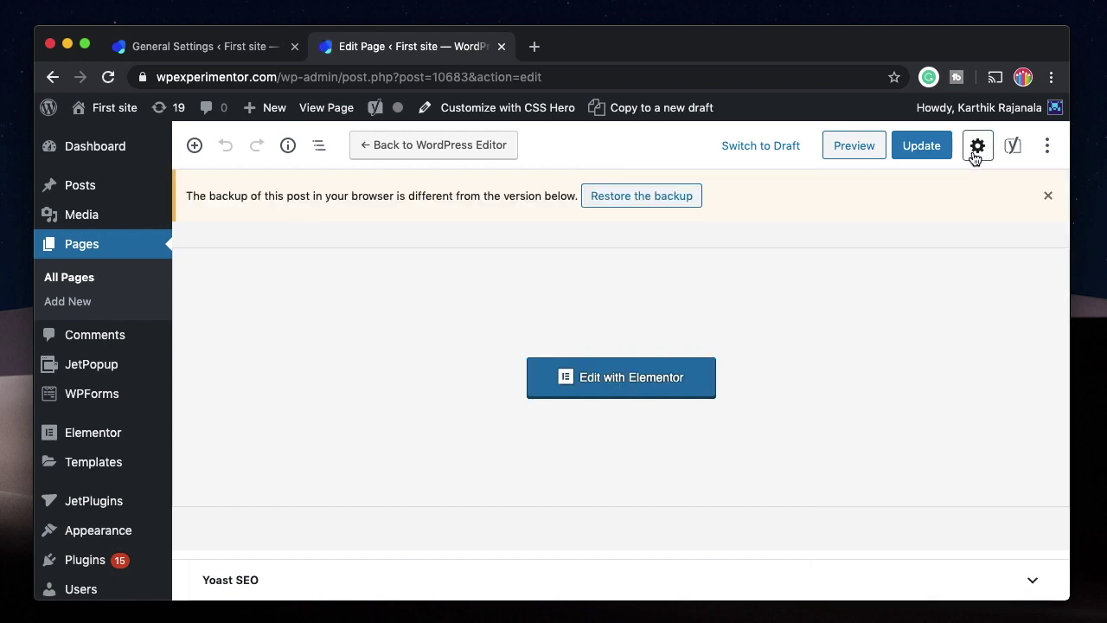
pyautogui.click(977, 147)
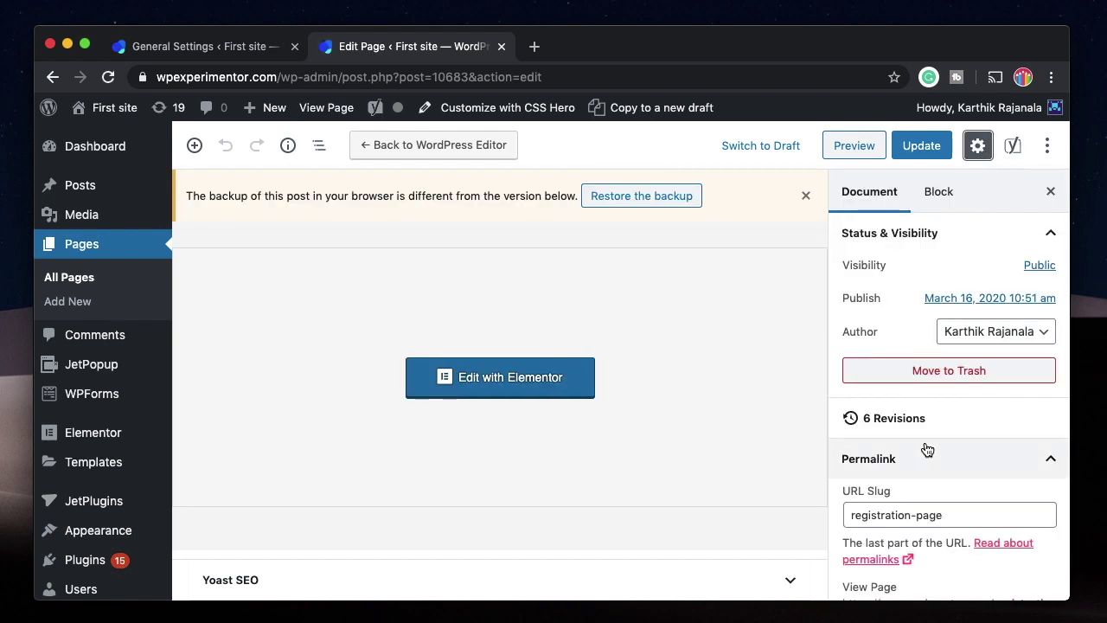
# Step: Change the page's URL slug to 'register' and update the page
pyautogui.click(927, 515)
pyautogui.press('BackSpace')
pyautogui.press('BackSpace')
pyautogui.press('BackSpace')
pyautogui.press('BackSpace')
pyautogui.press('BackSpace')
pyautogui.press('BackSpace')
pyautogui.press('BackSpace')
pyautogui.press('BackSpace')
pyautogui.press('BackSpace')
pyautogui.press('BackSpace')
pyautogui.press('BackSpace')
pyautogui.write('er')
pyautogui.click(922, 146)
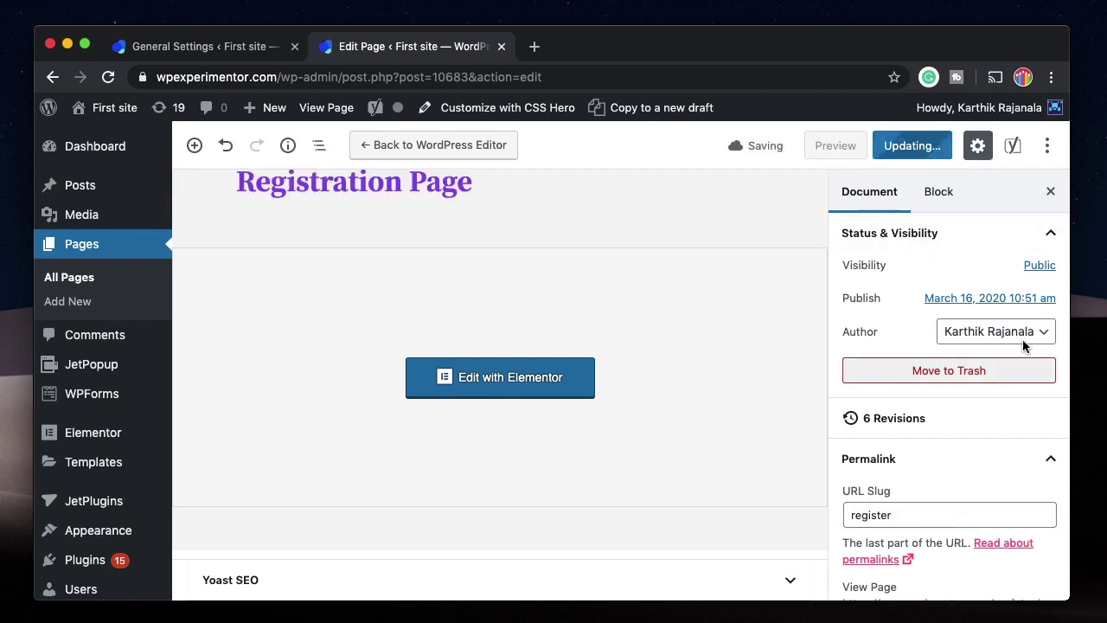
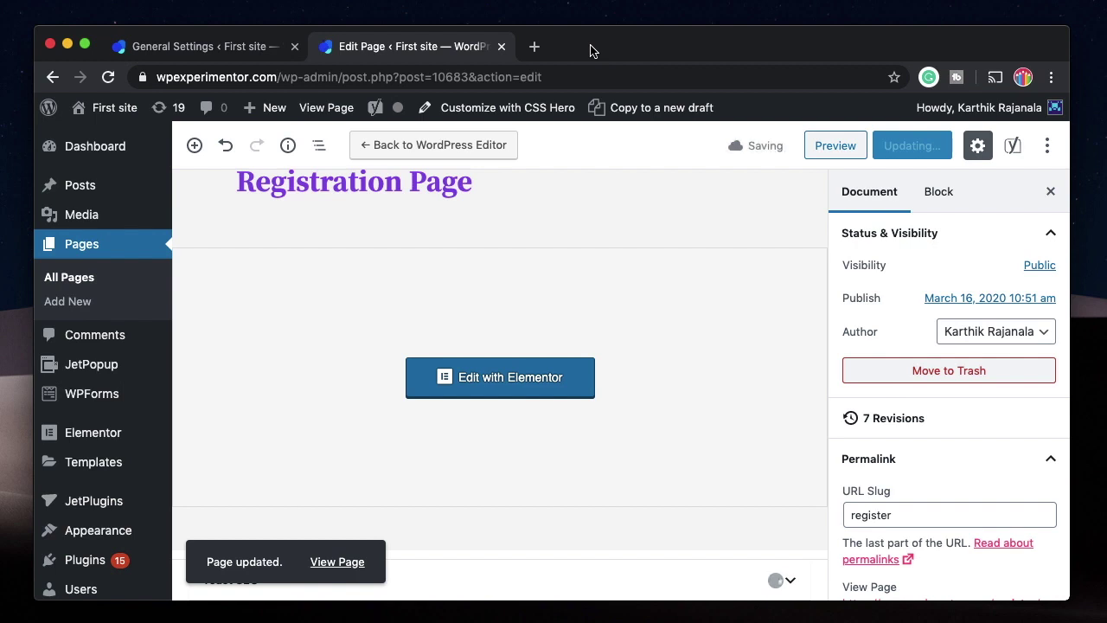
# Step: Load wpexperimentor.com/register/ in a separate Safari window alongside the page editor
pyautogui.click(1005, 451)
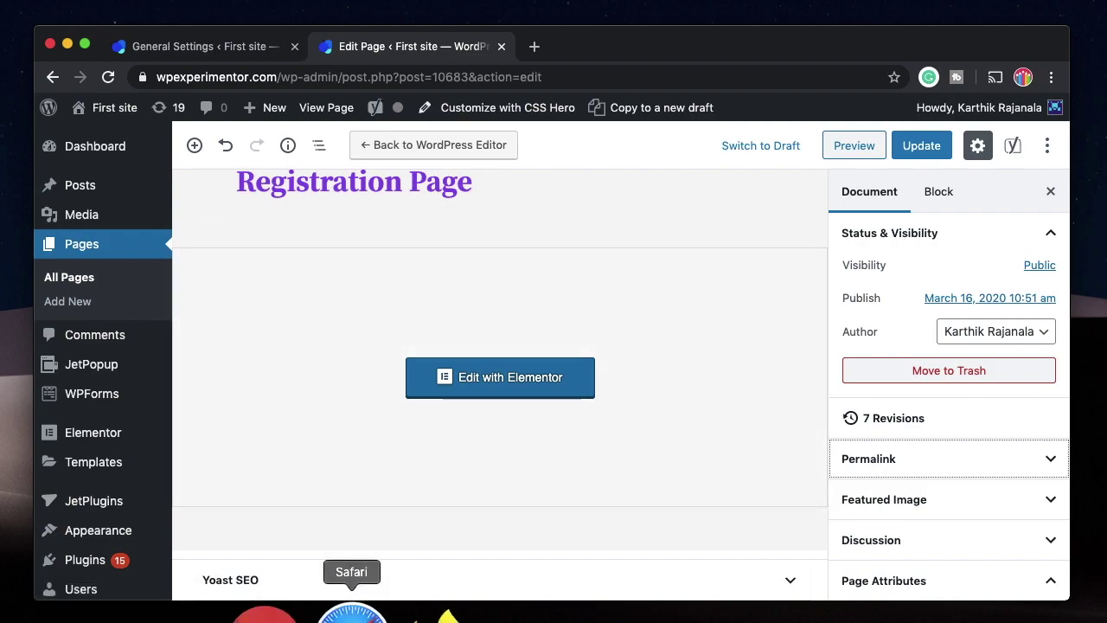
pyautogui.click(352, 610)
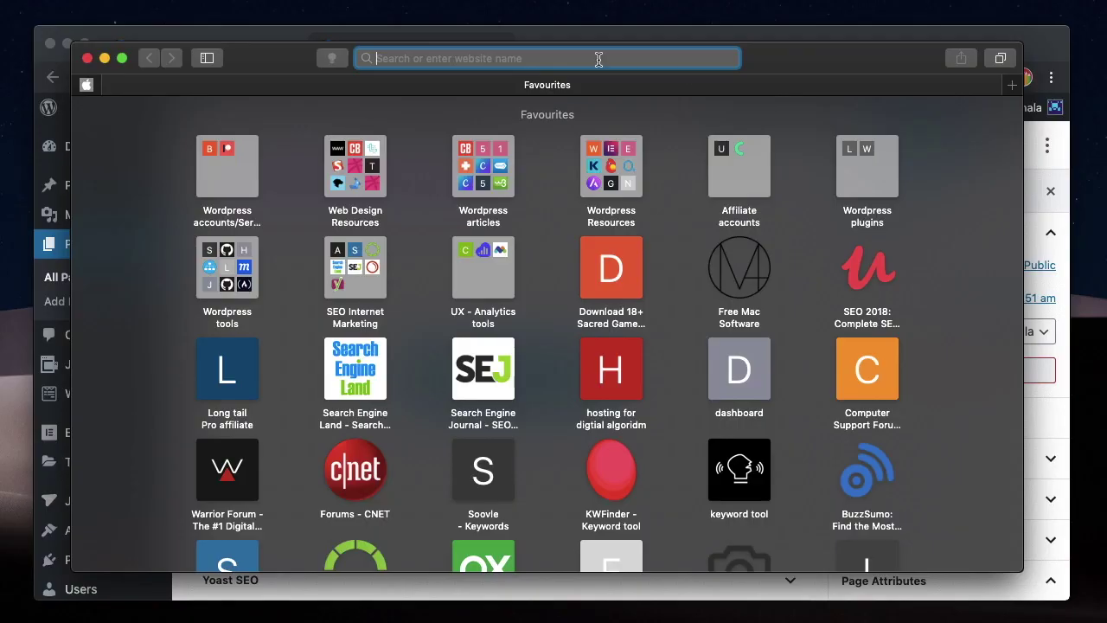
pyautogui.write('wpexperimentor.com/register/')
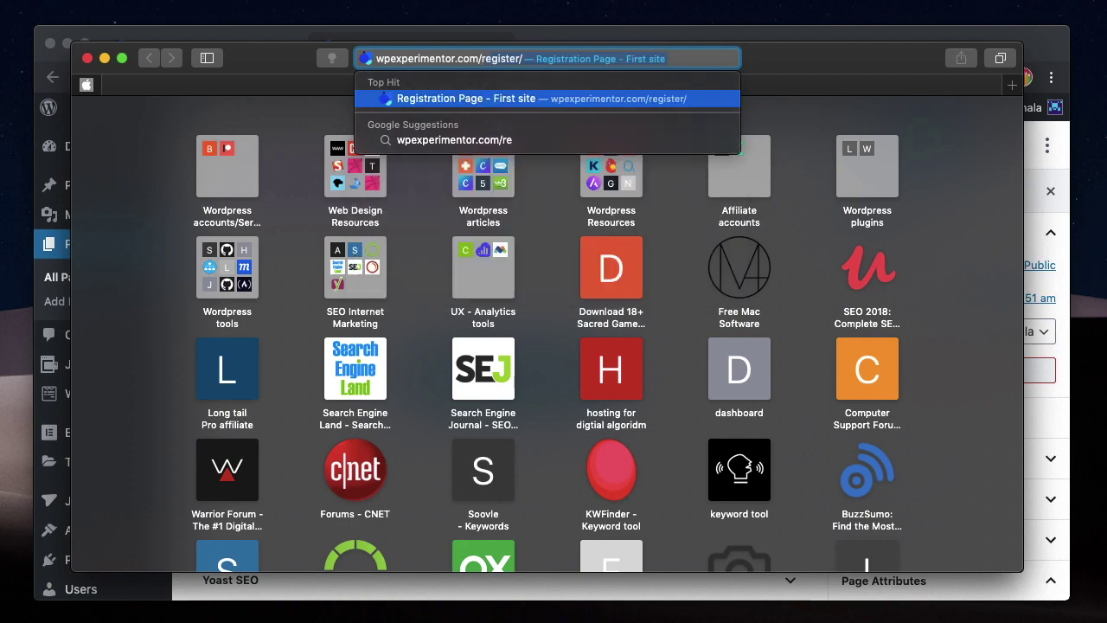
pyautogui.press('Return')
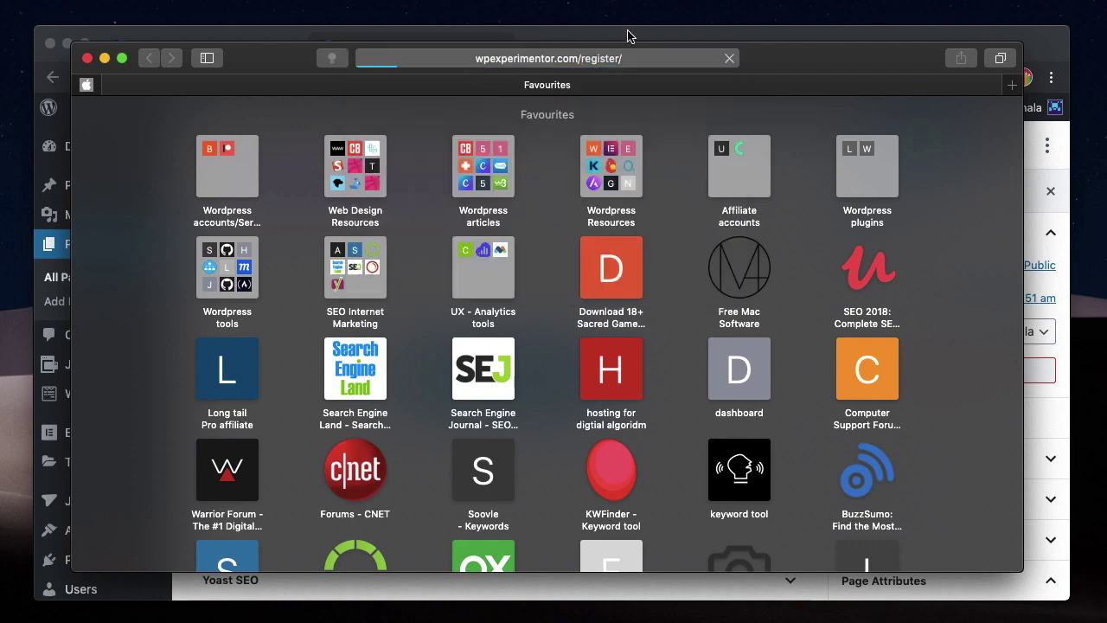
pyautogui.click(628, 34)
# Step: Recheck the permalink slug and try each field of the live Register Here form
pyautogui.click(928, 459)
pyautogui.click(329, 614)
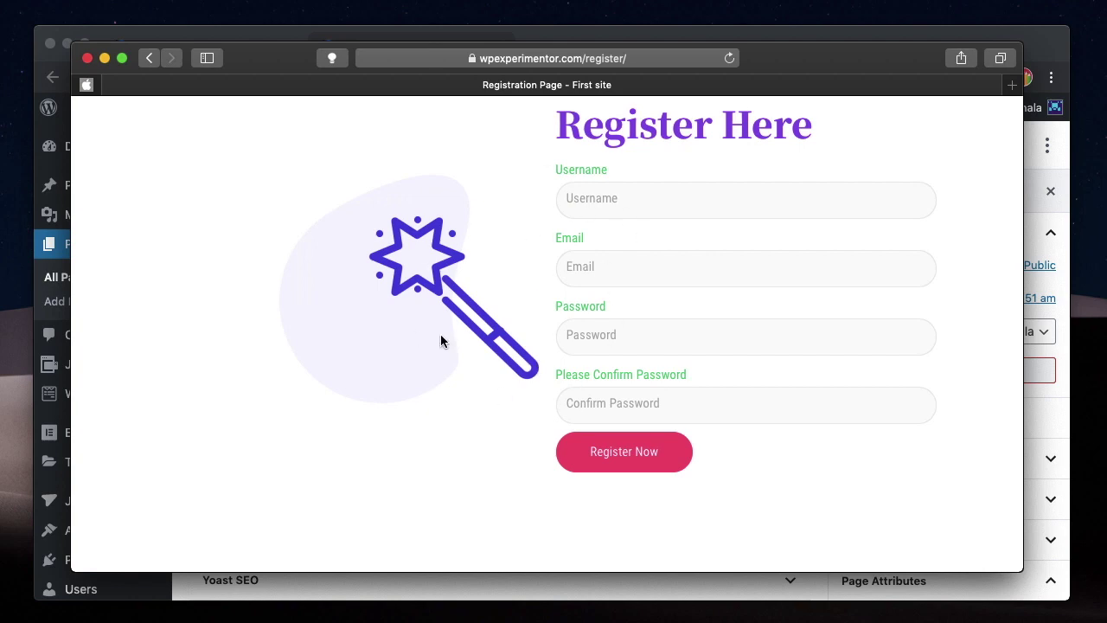
pyautogui.click(629, 199)
pyautogui.click(626, 274)
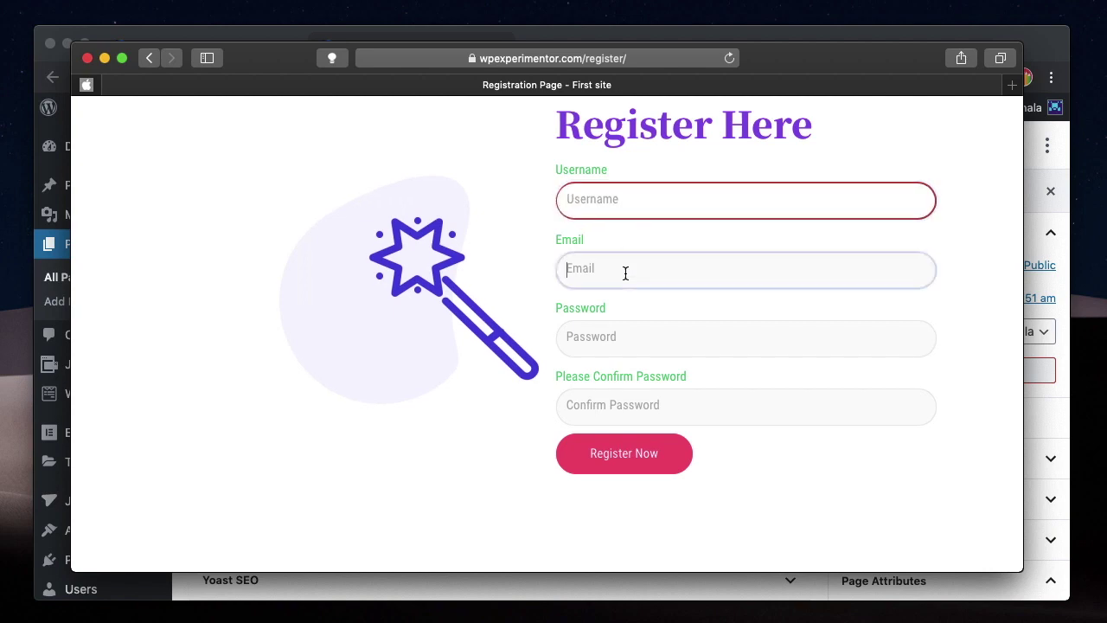
pyautogui.click(623, 343)
pyautogui.click(625, 402)
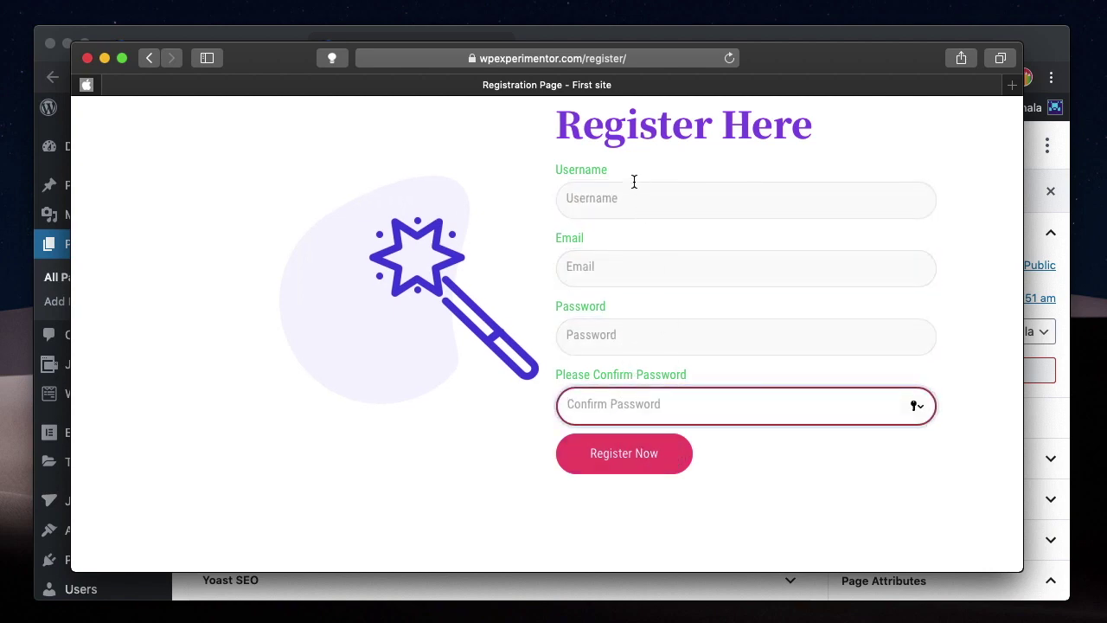
# Step: Register user author2 with an e-mail address and matching password, then submit Register Now
pyautogui.click(601, 197)
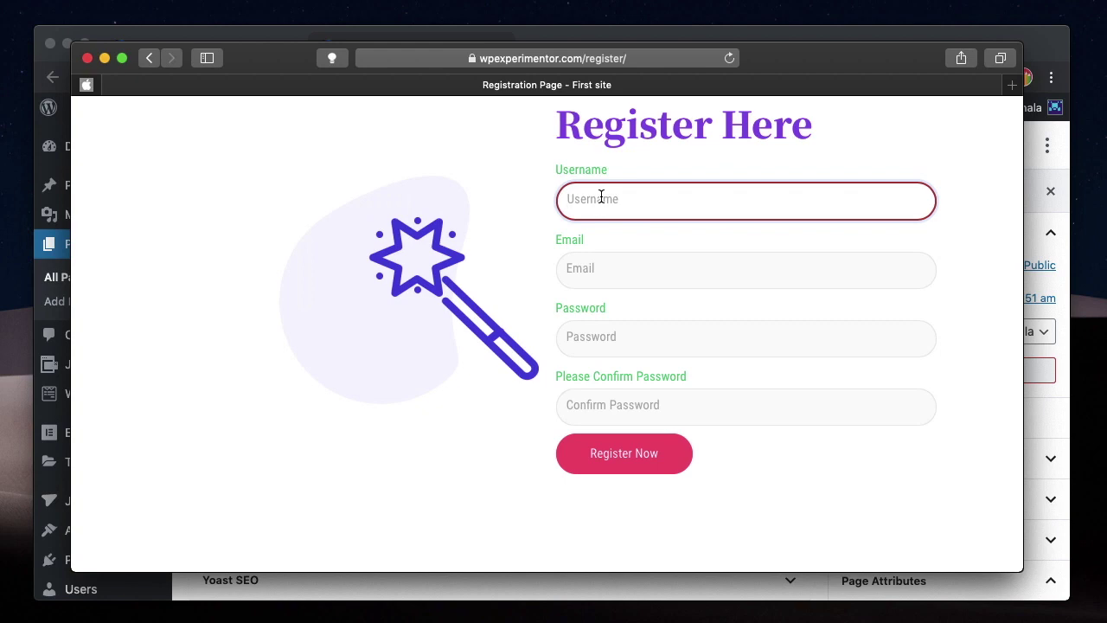
pyautogui.write('author2')
pyautogui.press('Tab')
pyautogui.write('me@mail.com')
pyautogui.press('Tab')
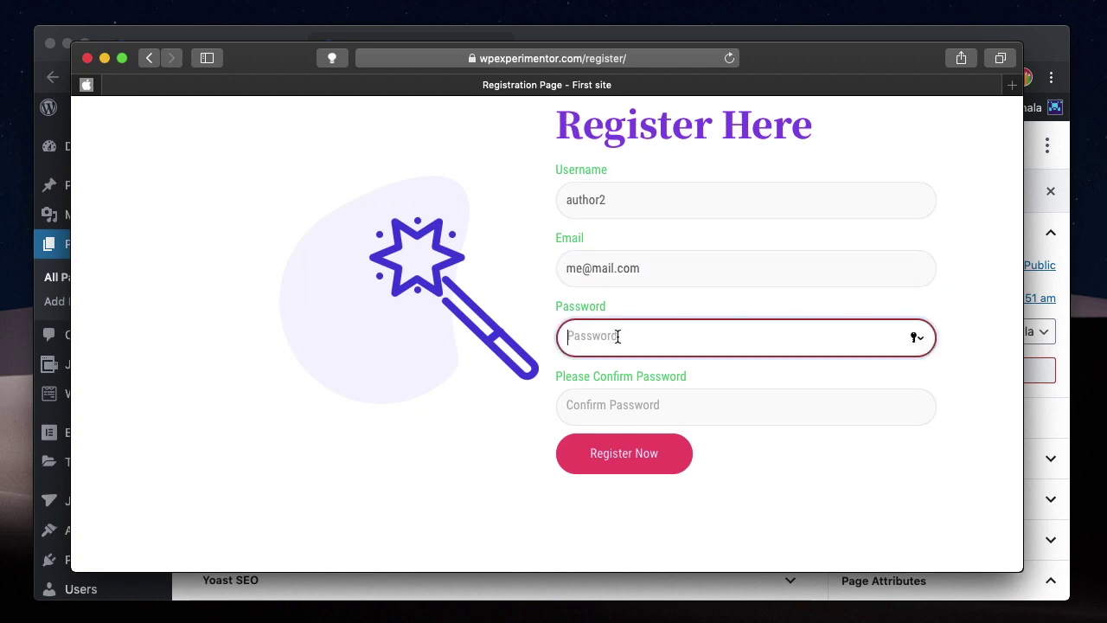
pyautogui.write('password')
pyautogui.press('Tab')
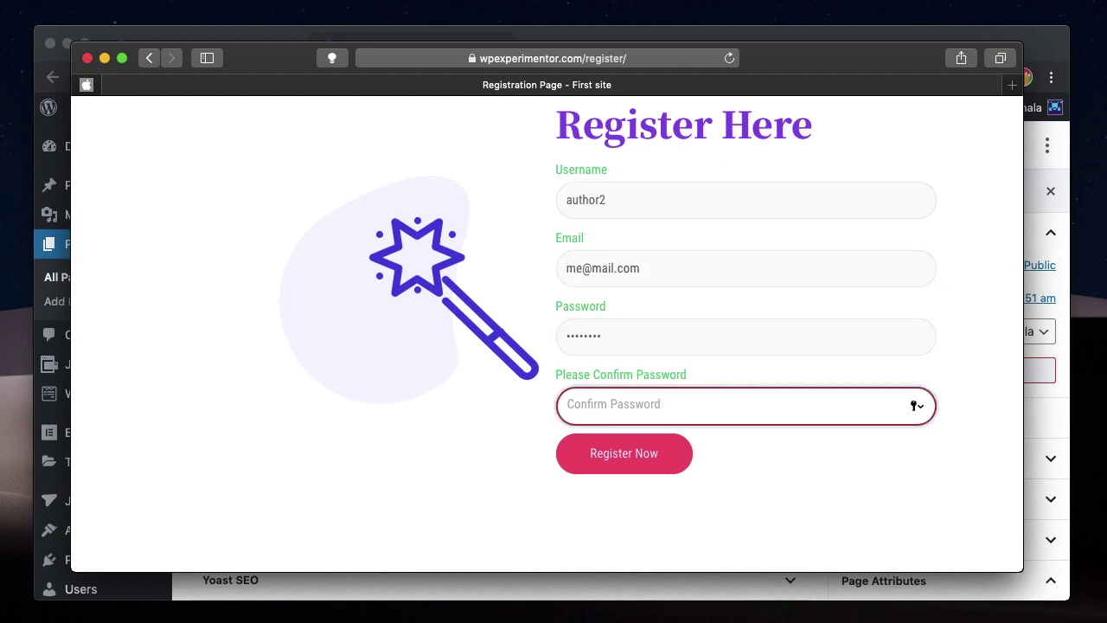
pyautogui.write('pas')
pyautogui.click(648, 452)
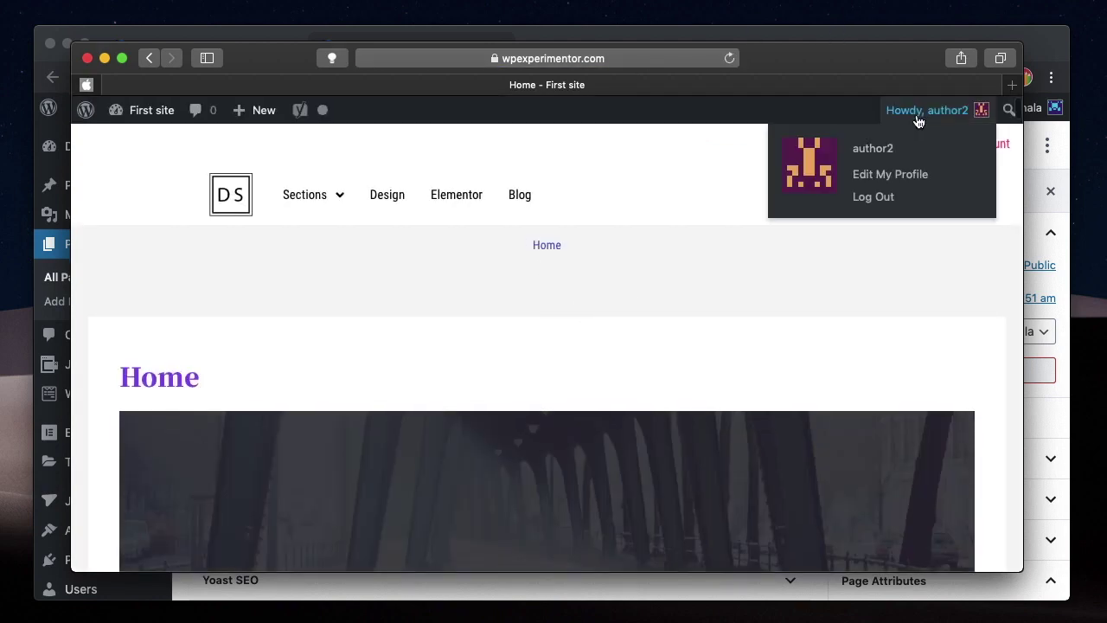
# Step: Go to the admin Dashboard and browse the All Posts list of 33 published posts
pyautogui.moveTo(147, 113)
pyautogui.click(148, 142)
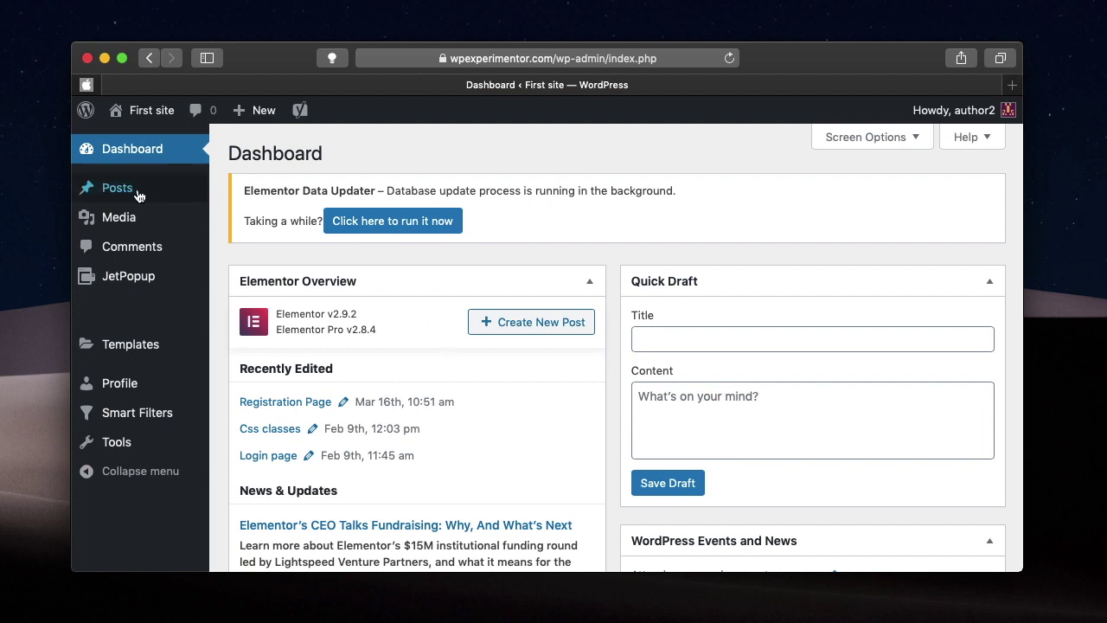
pyautogui.moveTo(138, 195)
pyautogui.click(238, 194)
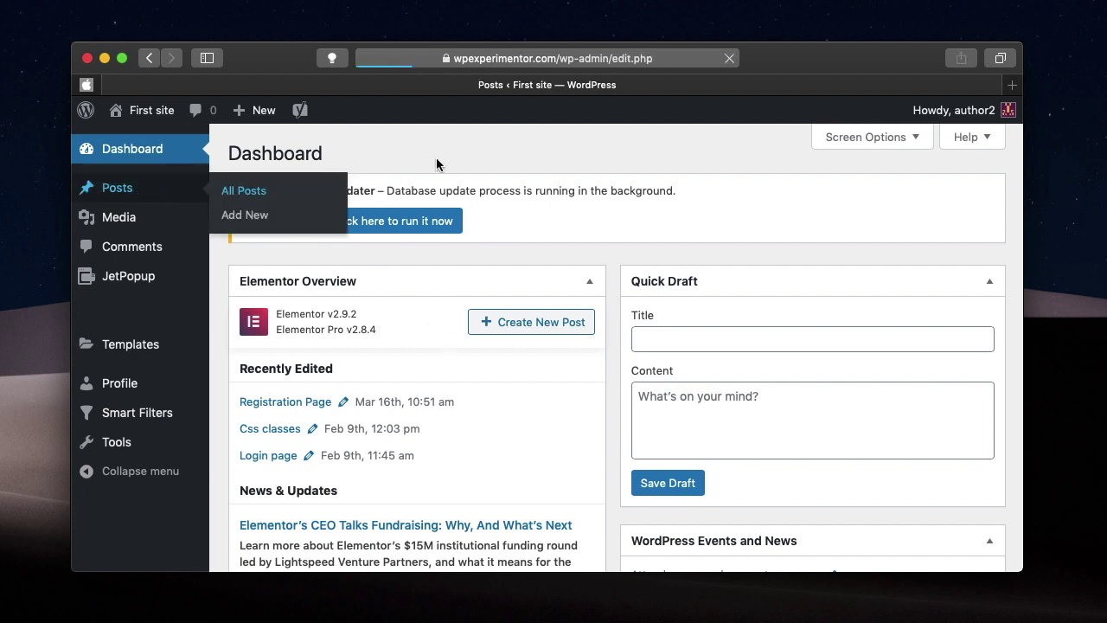
pyautogui.scroll(-3, 312, 316)
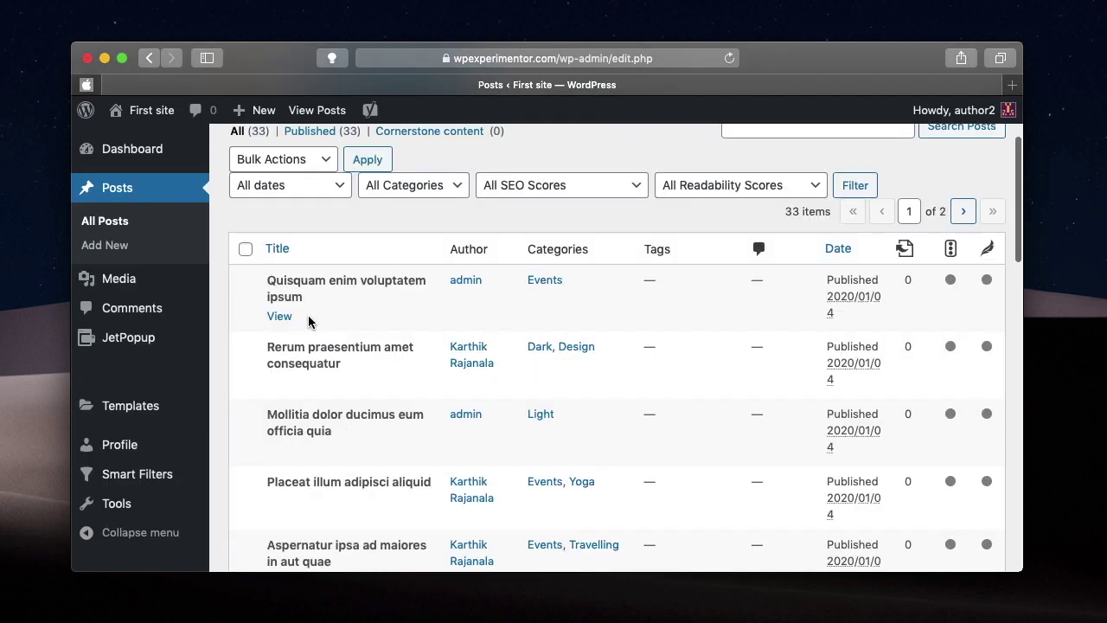
pyautogui.scroll(-5, 363, 515)
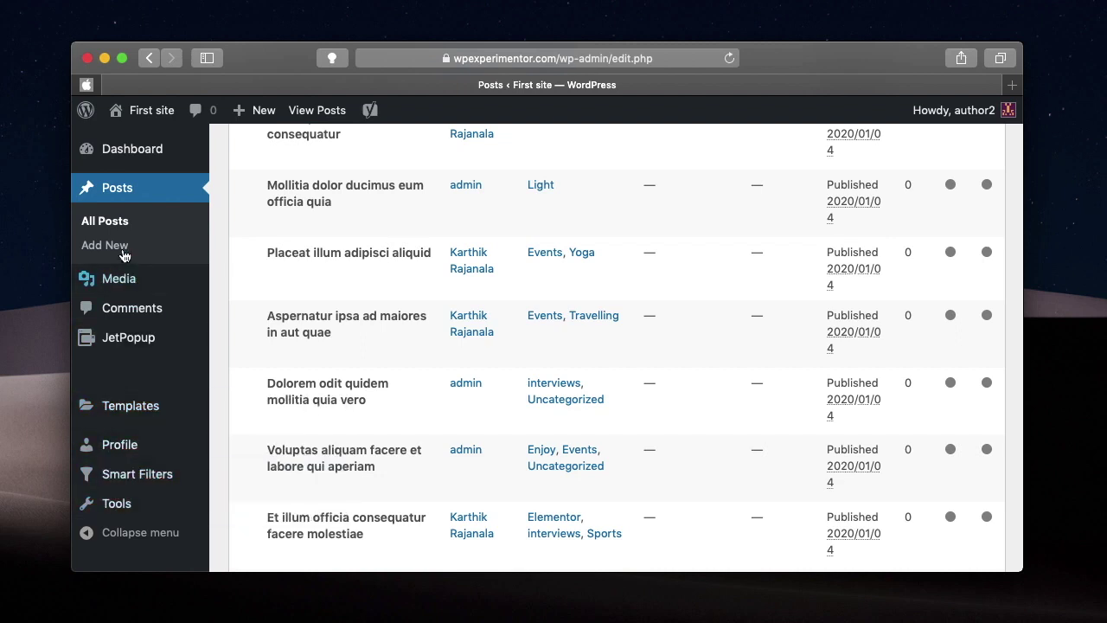
pyautogui.scroll(5, 326, 250)
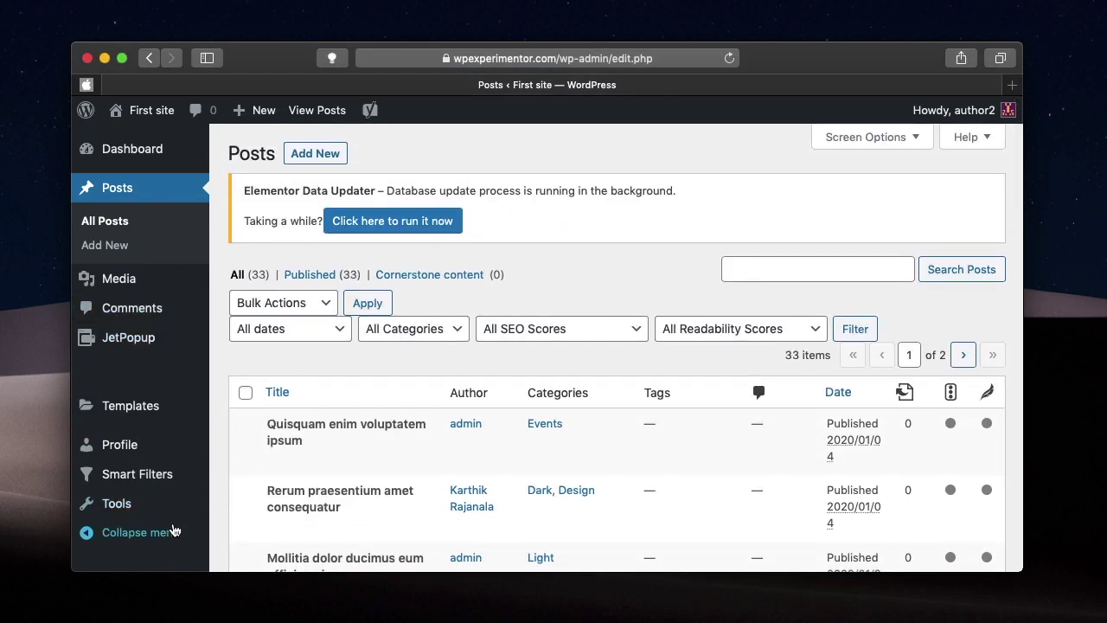
# Step: Review author2's Profile, keeping the current public display name and checking Contact Info
pyautogui.click(132, 456)
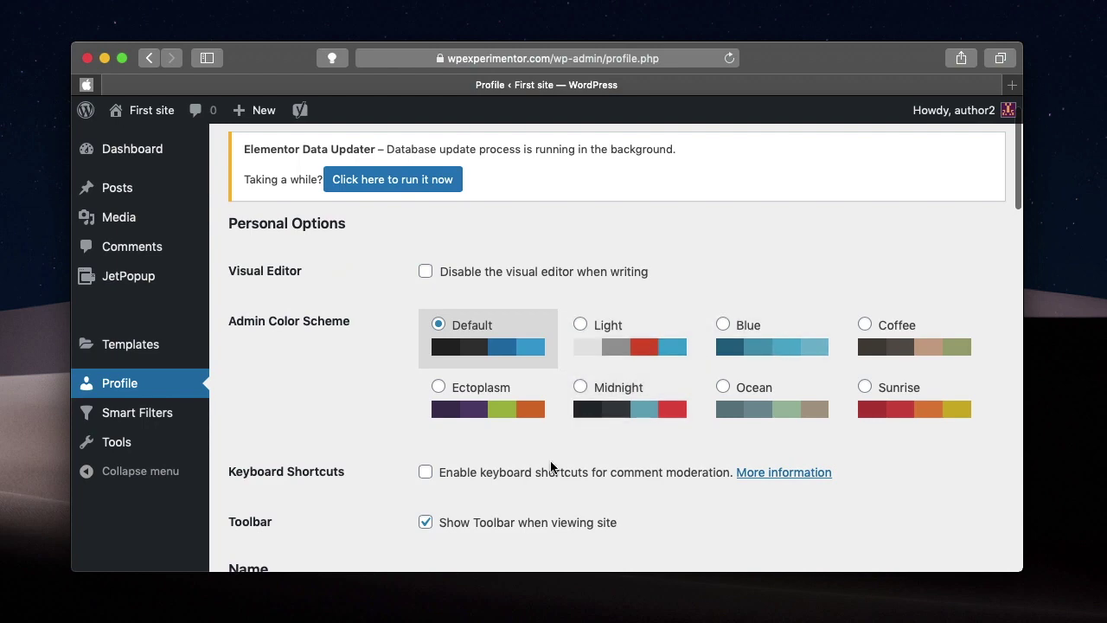
pyautogui.scroll(-5, 551, 460)
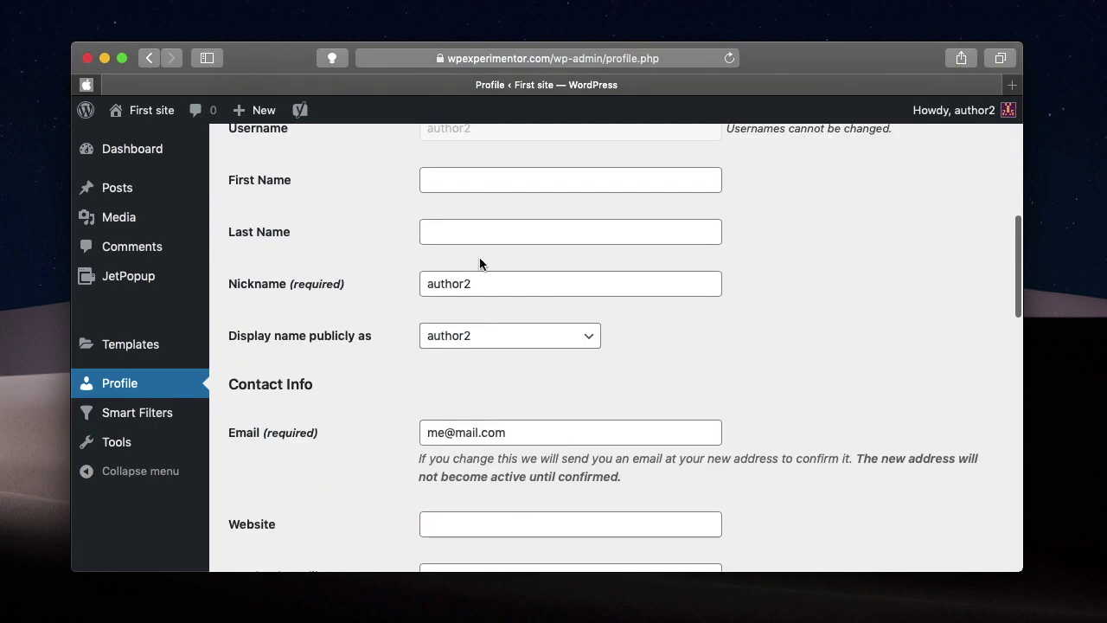
pyautogui.click(502, 339)
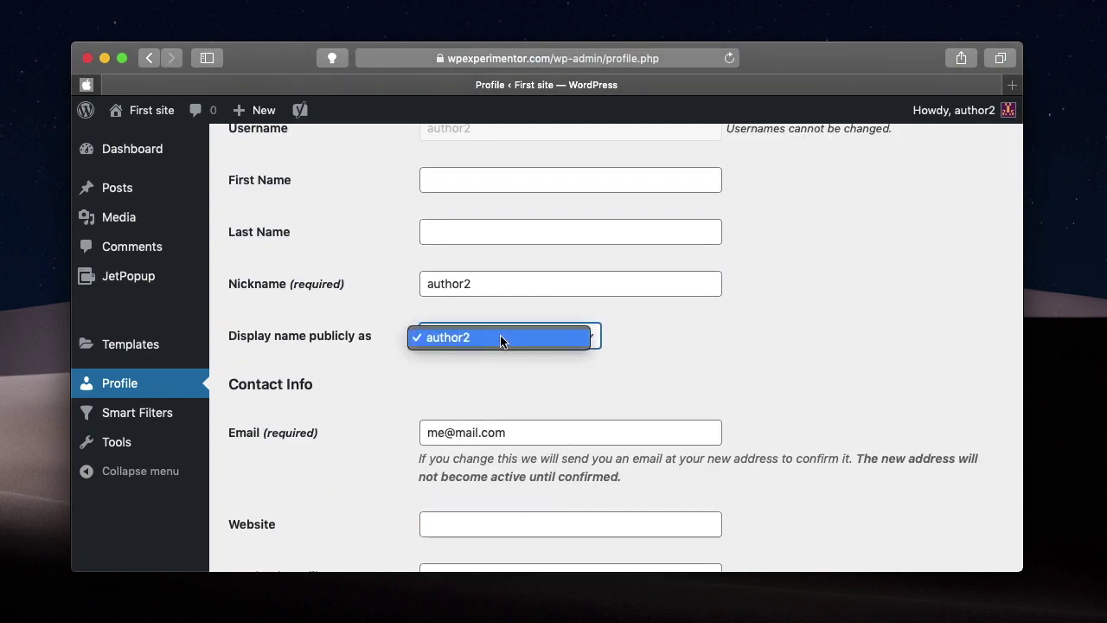
pyautogui.click(504, 340)
pyautogui.scroll(-3, 407, 386)
pyautogui.scroll(-10, 408, 387)
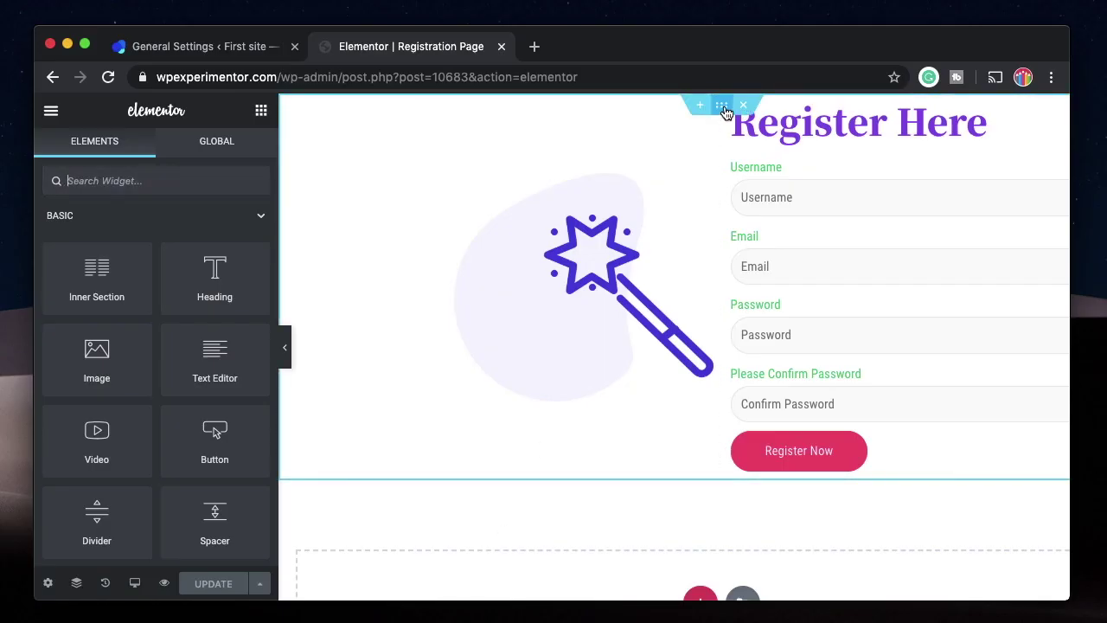
# Step: Set the registration section's Layout height to Fit To Screen and update the page
pyautogui.click(718, 105)
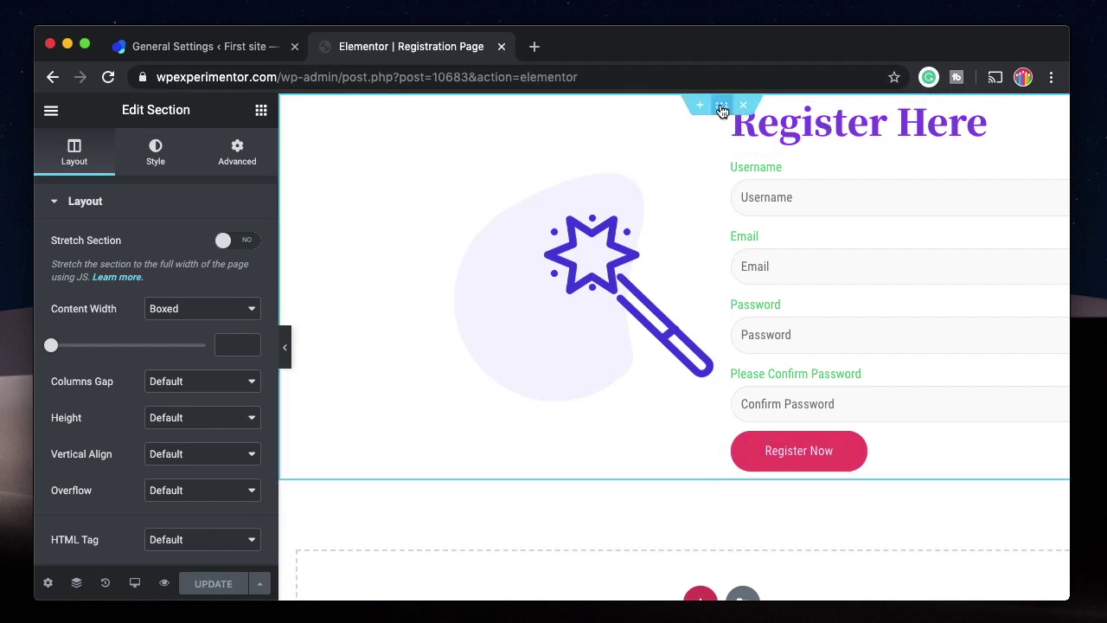
pyautogui.scroll(-2, 71, 359)
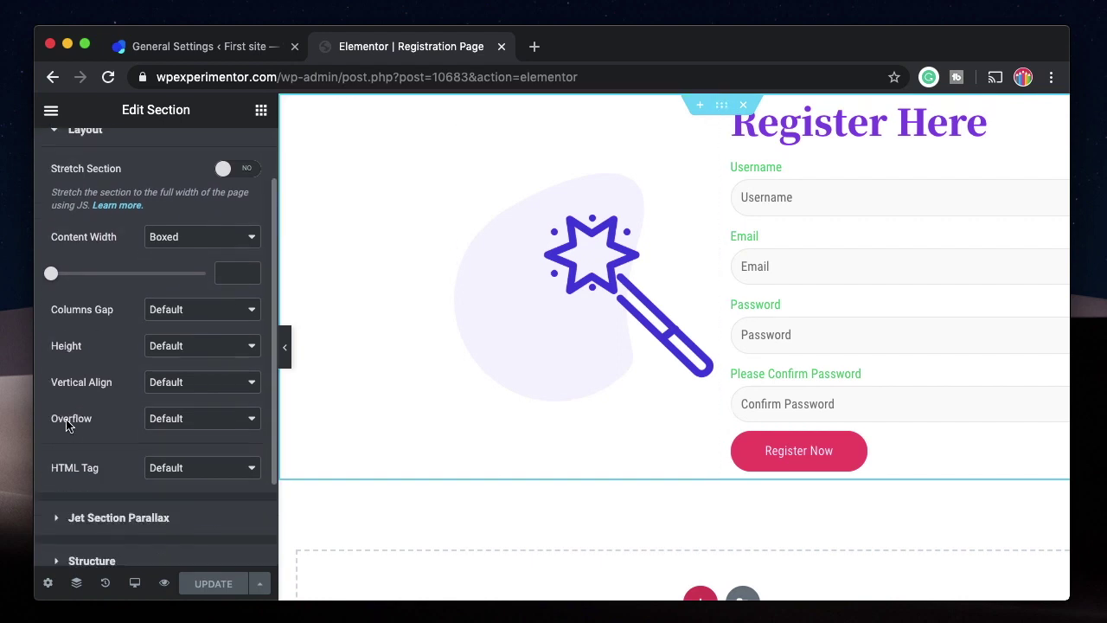
pyautogui.click(175, 350)
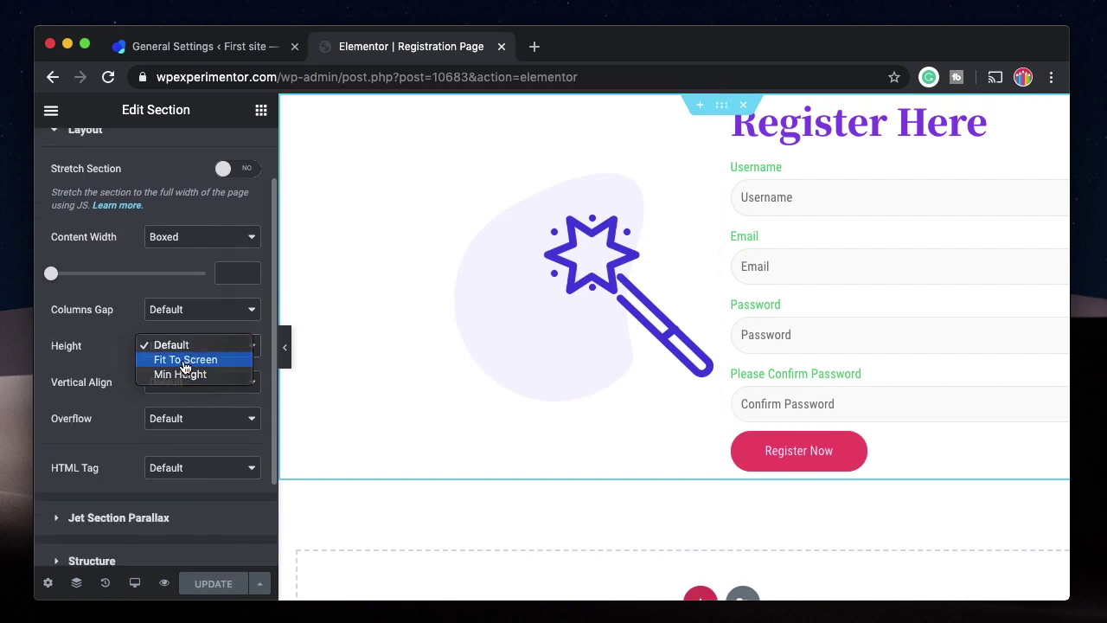
pyautogui.click(181, 360)
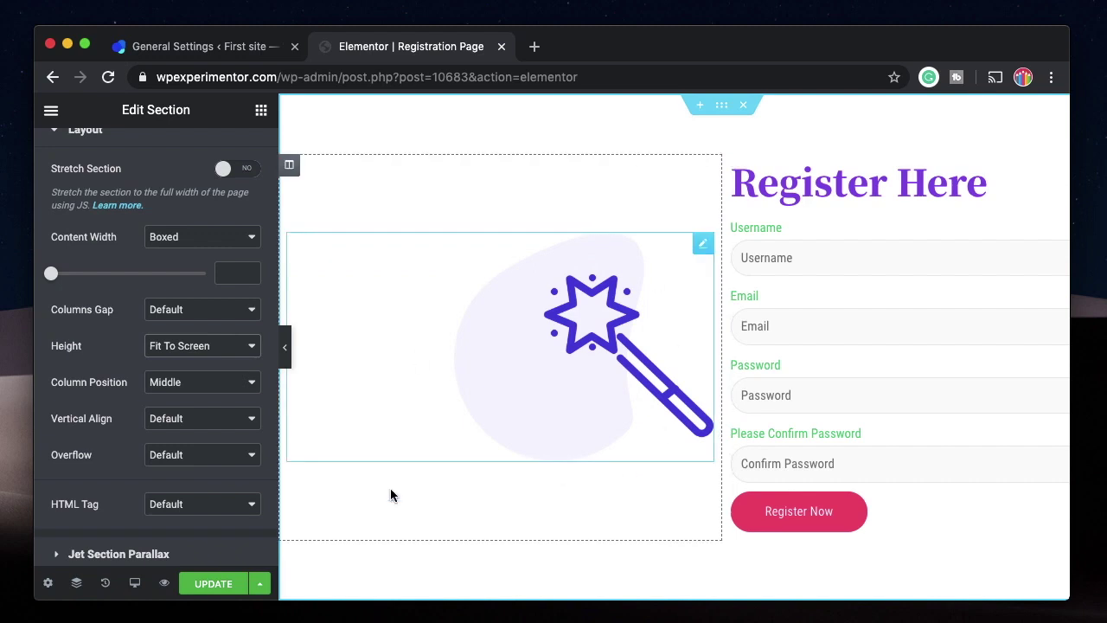
pyautogui.click(208, 586)
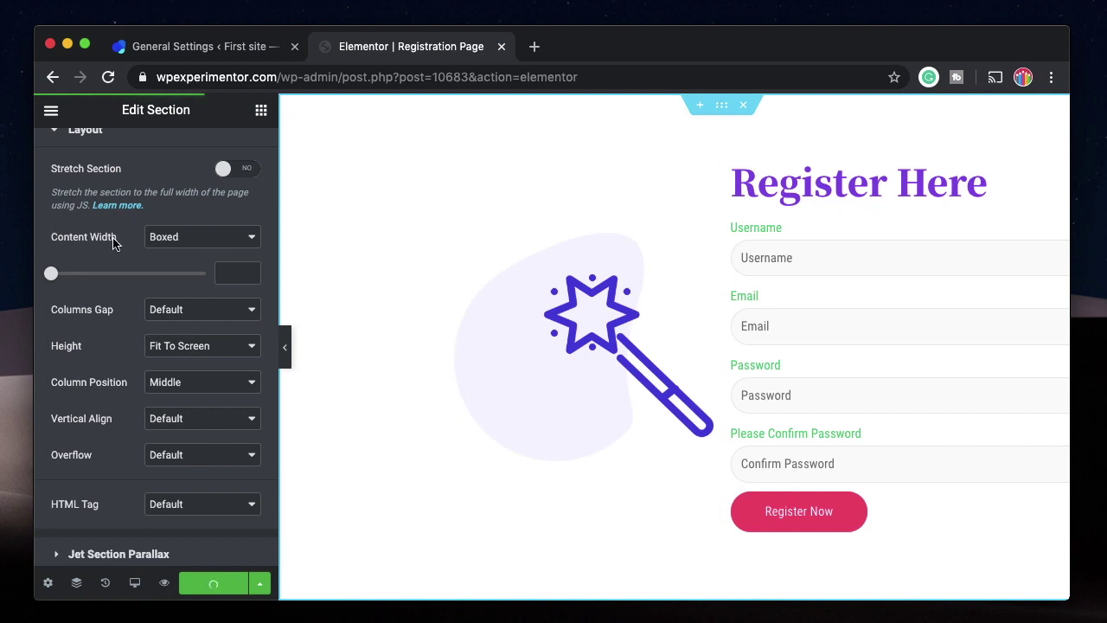
# Step: Open the section's Advanced settings panel
pyautogui.scroll(2, 113, 242)
pyautogui.click(235, 151)
pyautogui.scroll(-5, 160, 402)
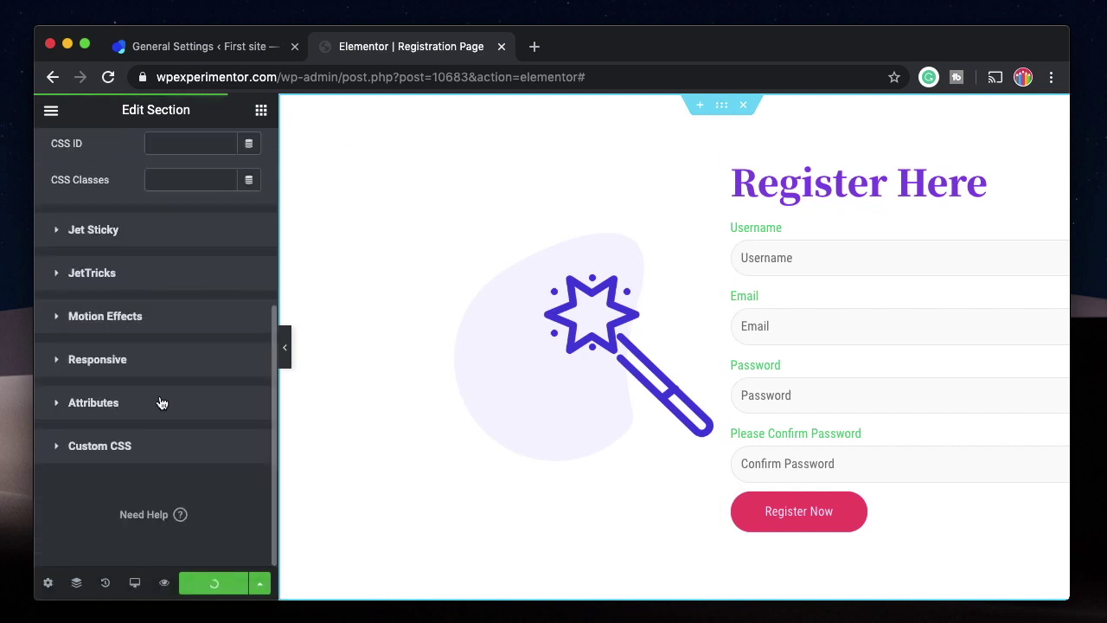
# Step: In Custom CSS, test then remove a [type="text"] filter on .jet-register input, and update the page
pyautogui.click(153, 443)
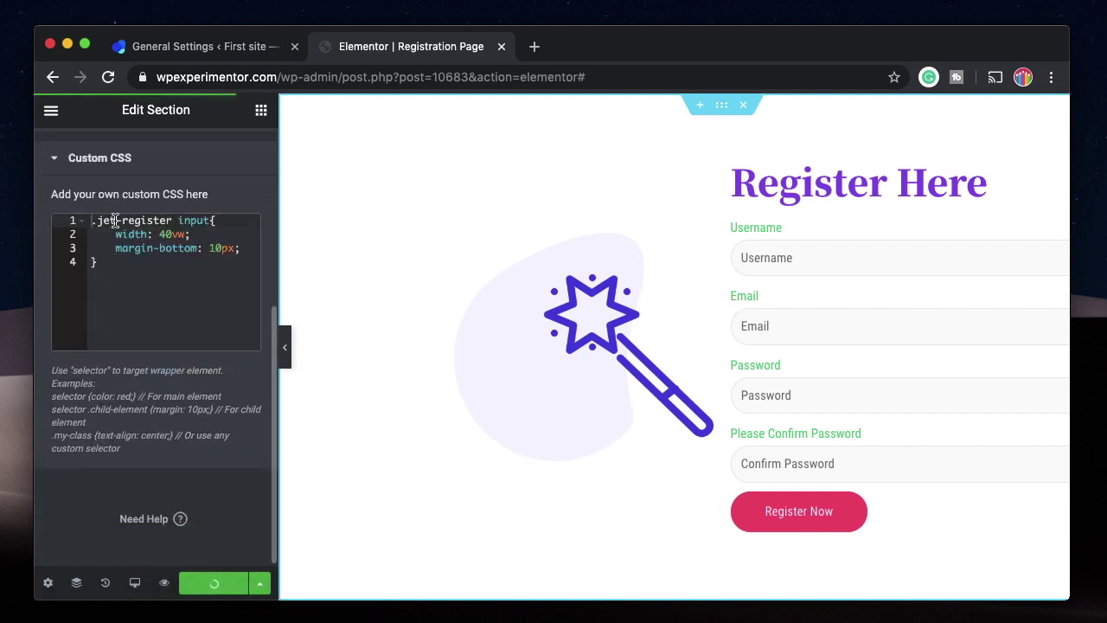
pyautogui.doubleClick(205, 220)
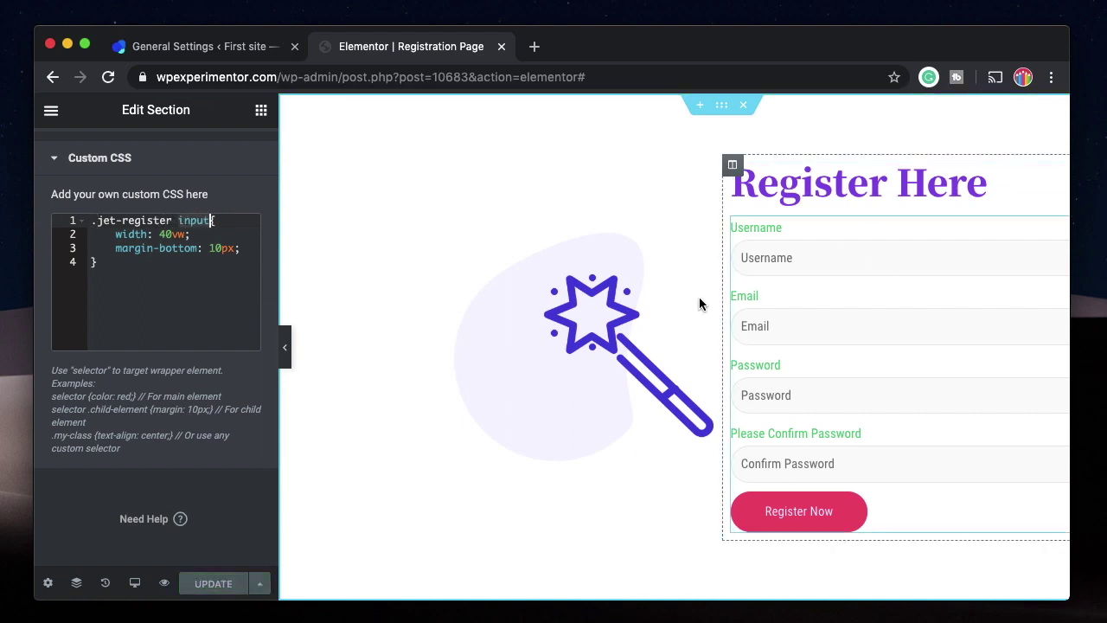
pyautogui.click(135, 287)
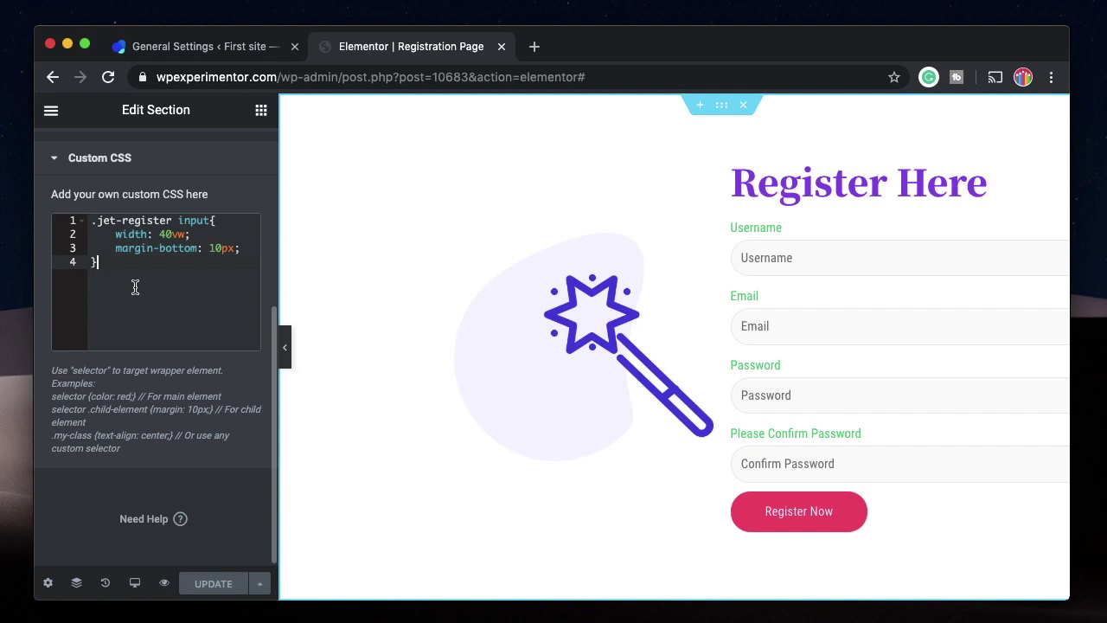
pyautogui.click(211, 220)
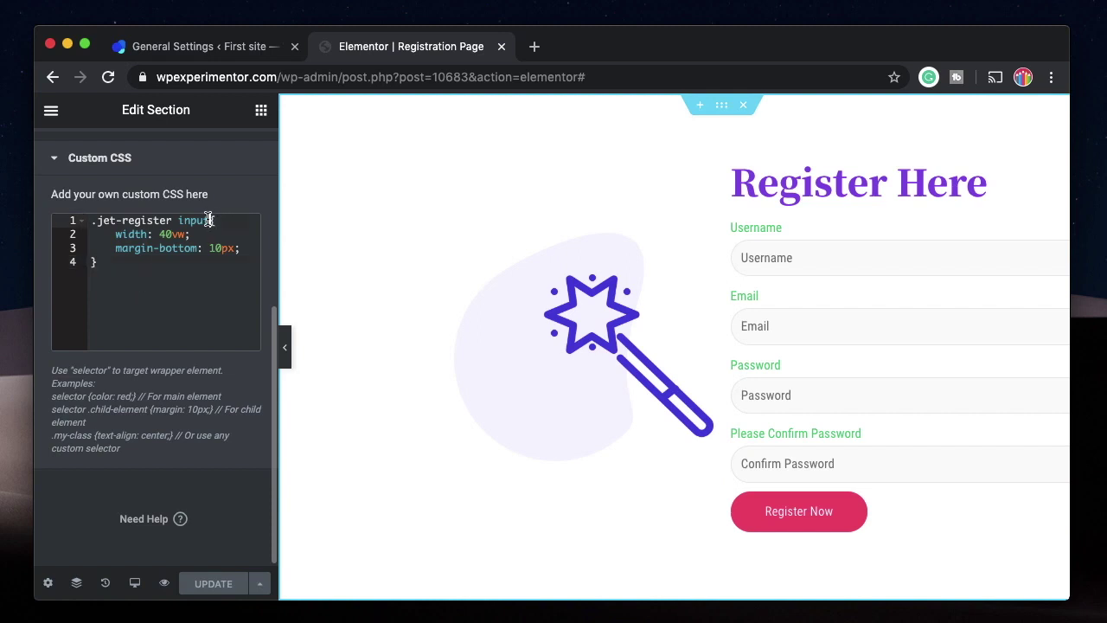
pyautogui.write('inpu')
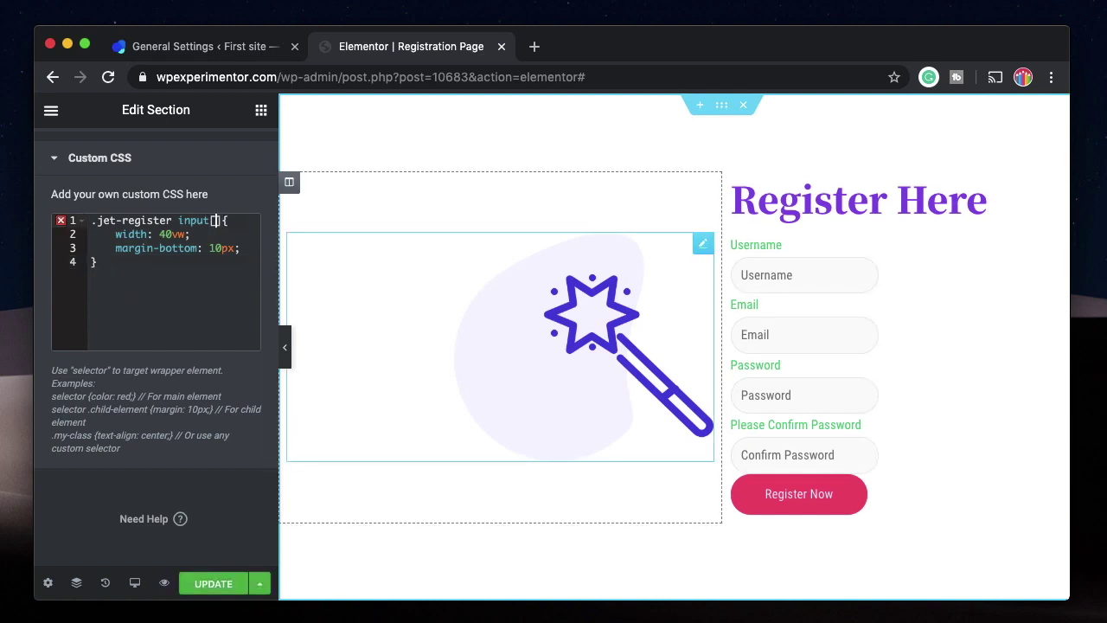
pyautogui.write('t[type="')
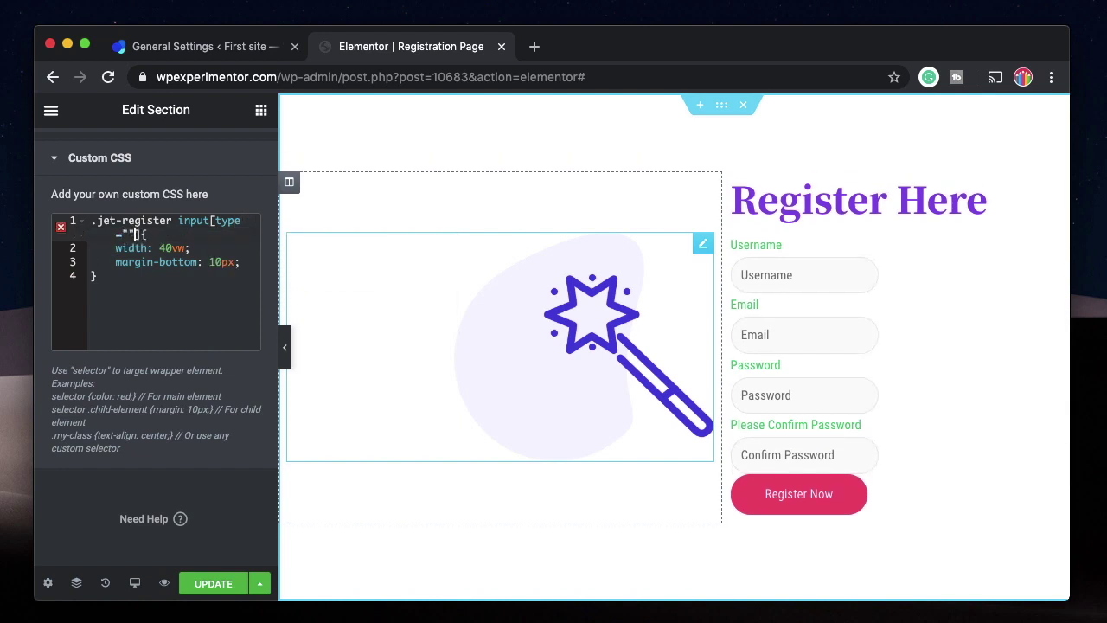
pyautogui.write('text')
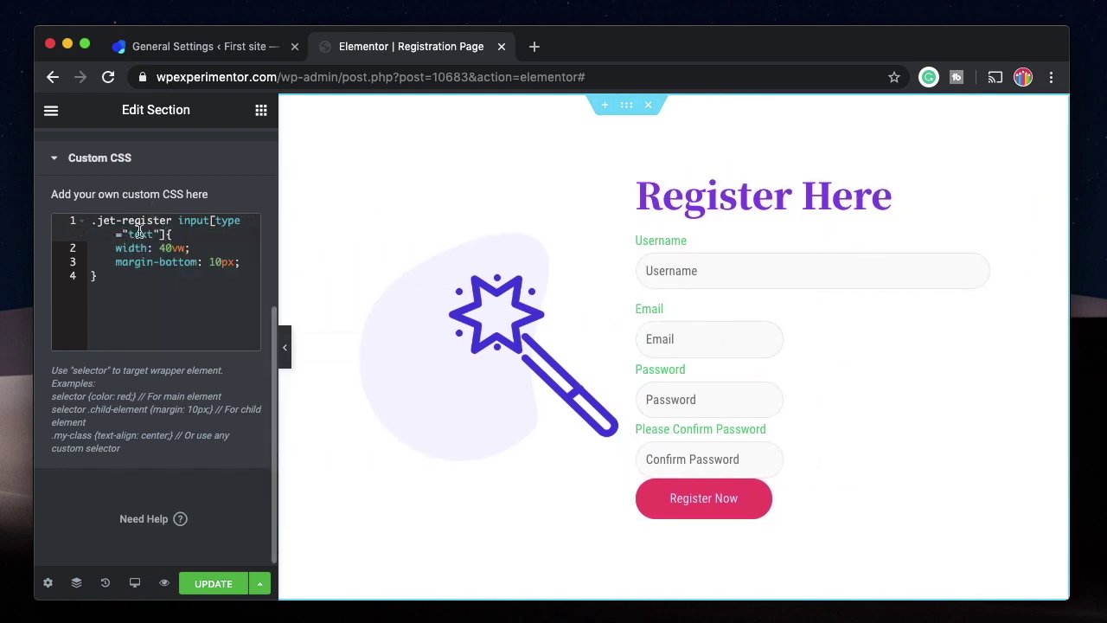
pyautogui.keyDown('shift'); pyautogui.click(211, 220); pyautogui.keyUp('shift')
pyautogui.press('BackSpace')
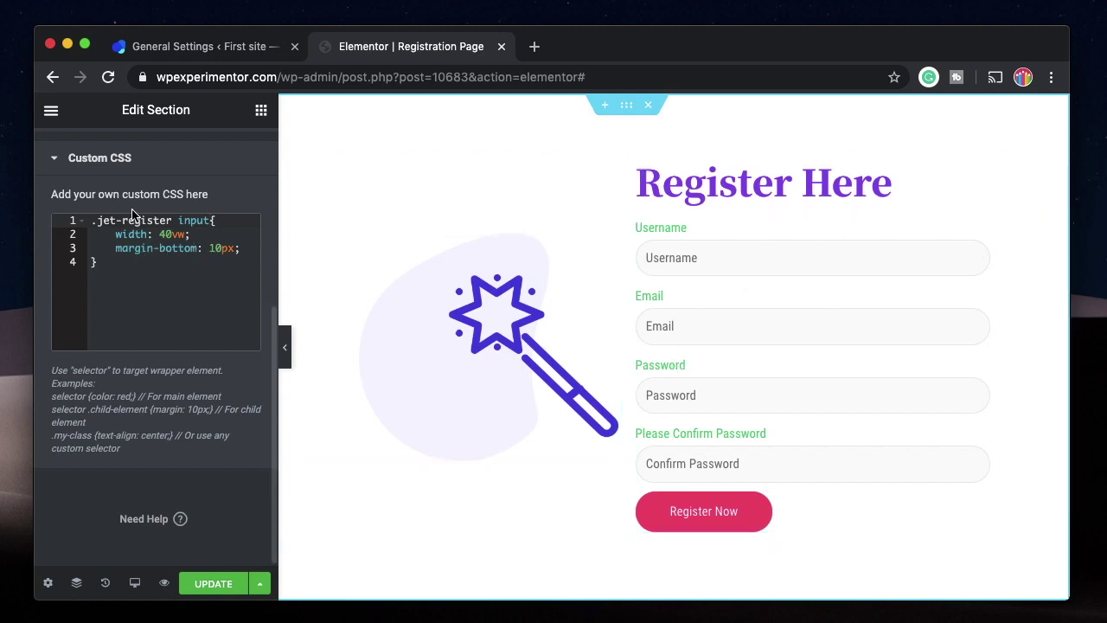
pyautogui.click(217, 583)
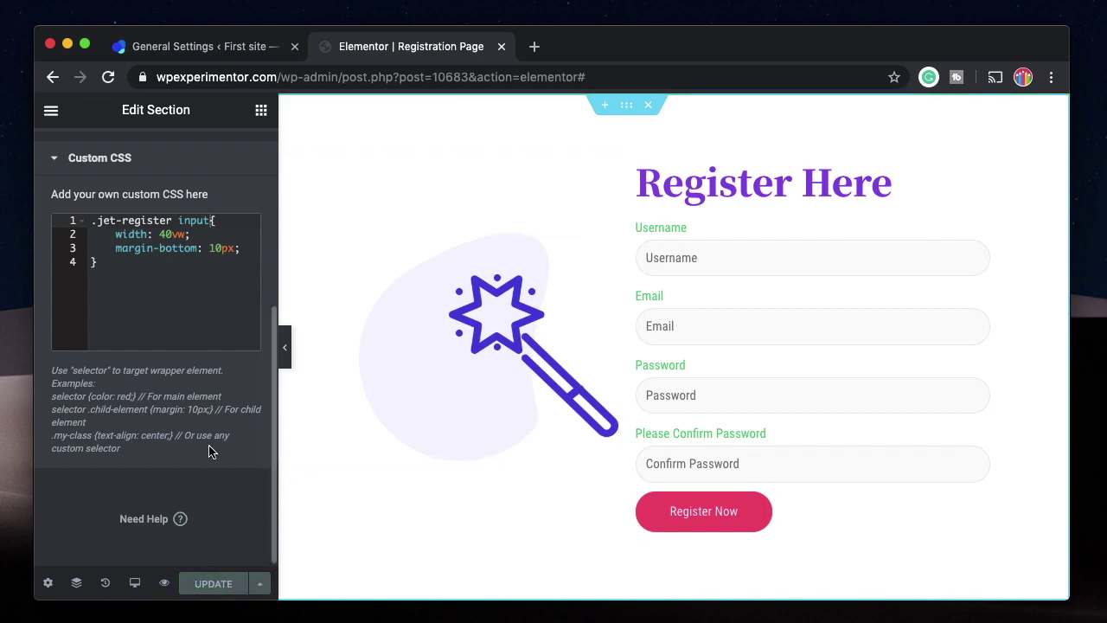
pyautogui.press('super+Tab')
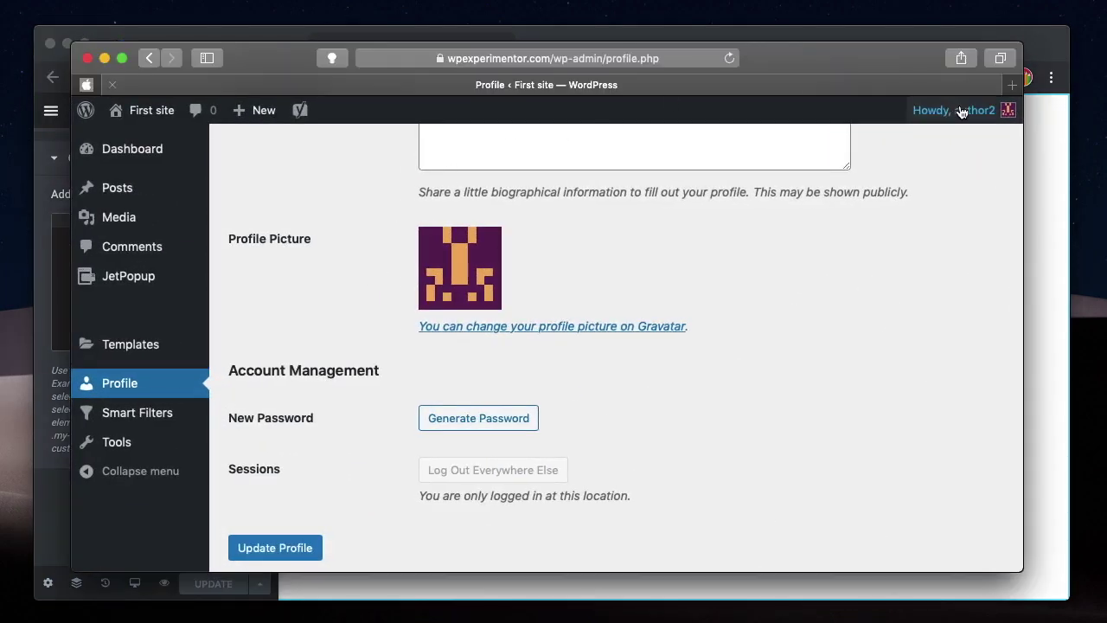
# Step: Load wpexperimentor.com/register/ in a new tab, close the Profile tab, and resize Safari beside the editor
pyautogui.click(1009, 87)
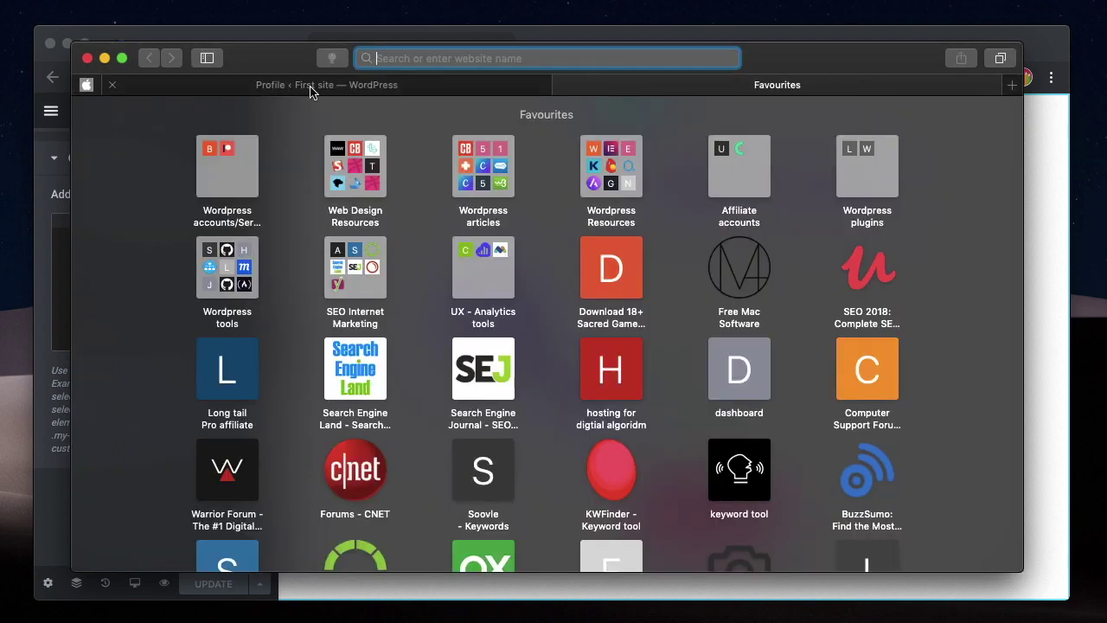
pyautogui.hotkey('ctrl', 'shift', 'Tab')
pyautogui.press('super+l')
pyautogui.write('wpexperimentor.com/r')
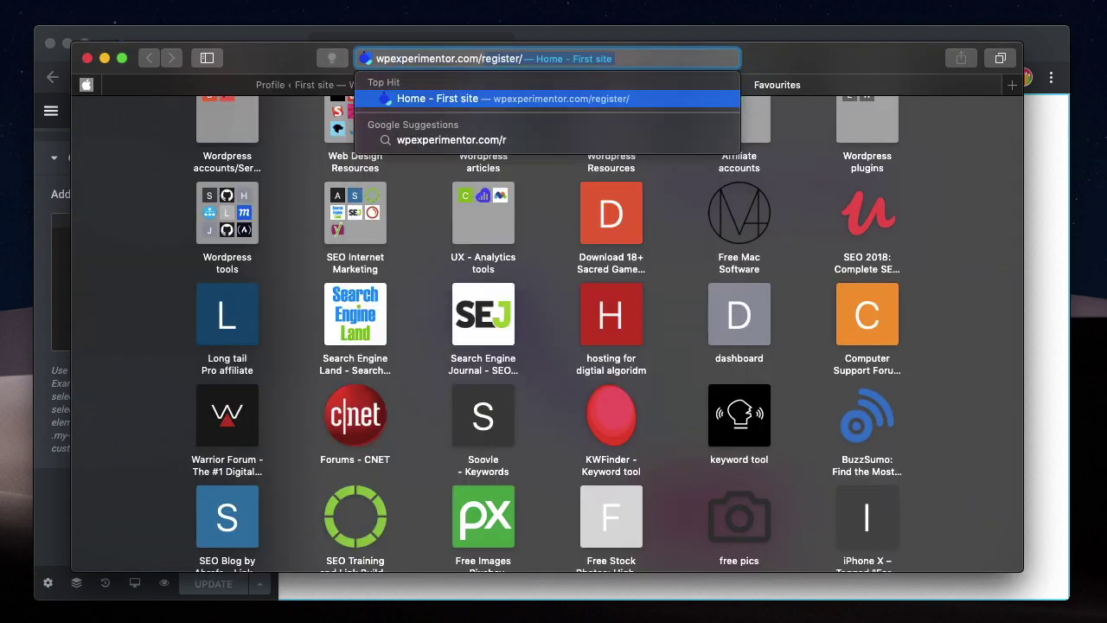
pyautogui.press('Return')
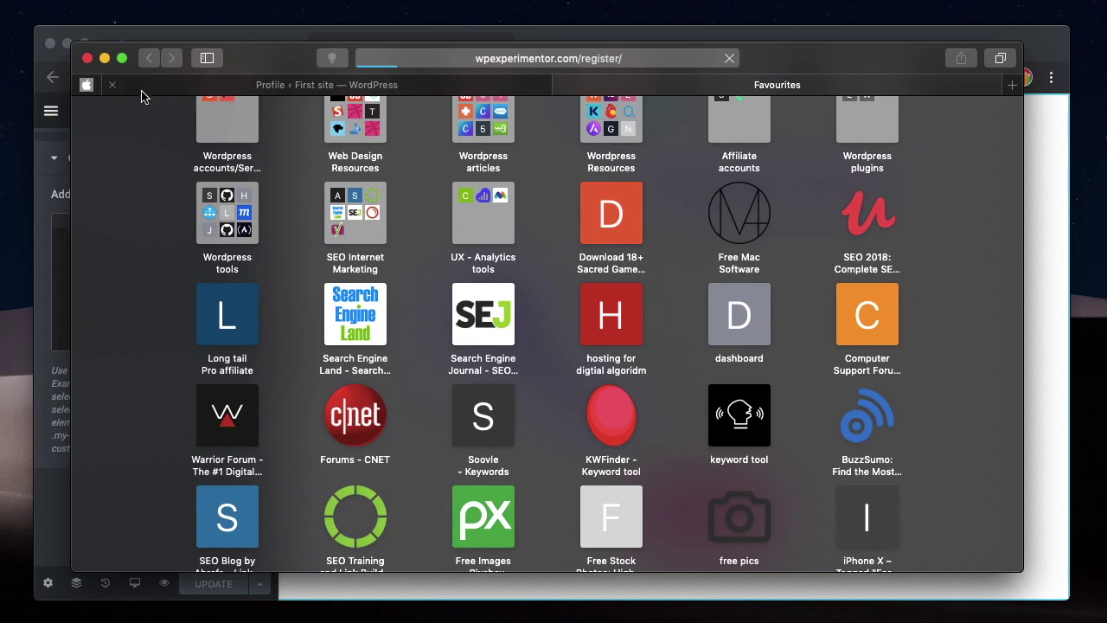
pyautogui.click(115, 87)
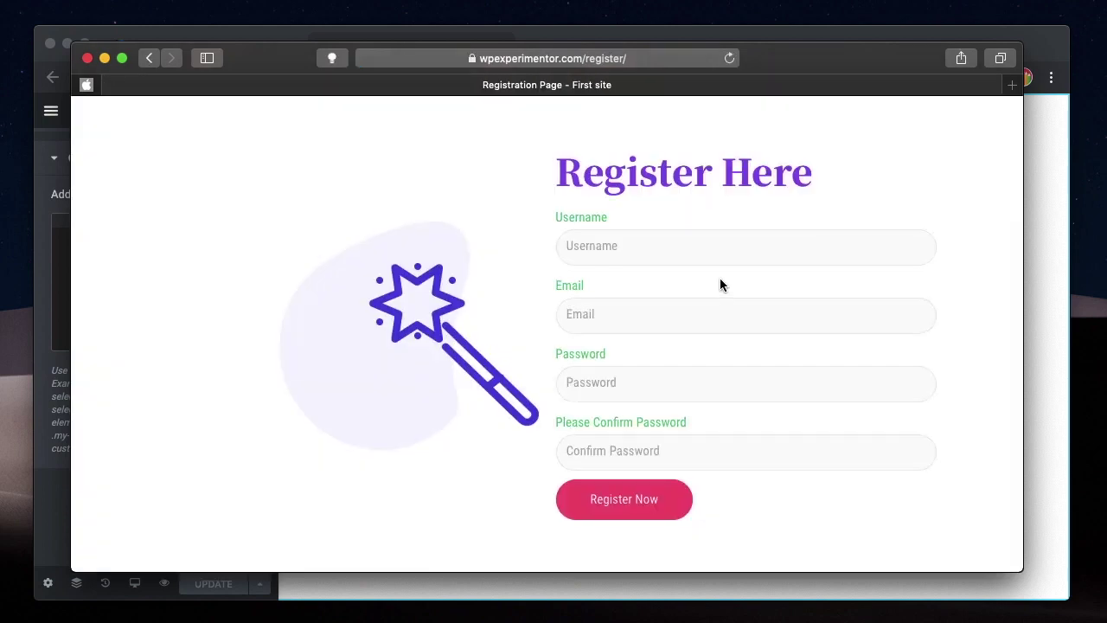
pyautogui.moveTo(84, 52); pyautogui.dragTo(166, 35)
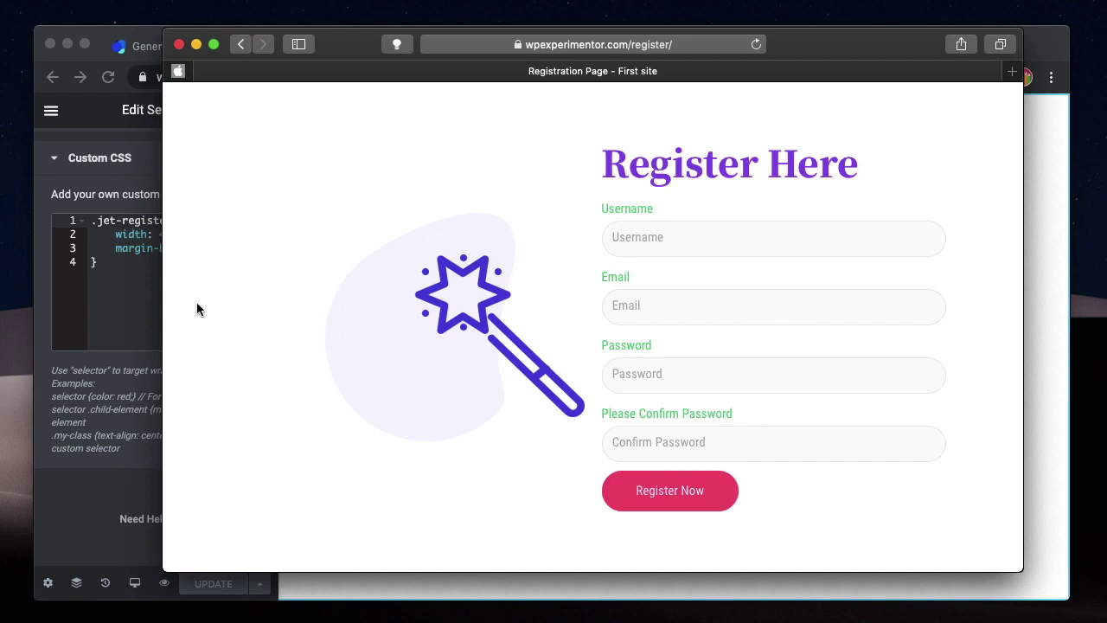
pyautogui.moveTo(163, 29); pyautogui.dragTo(66, 31)
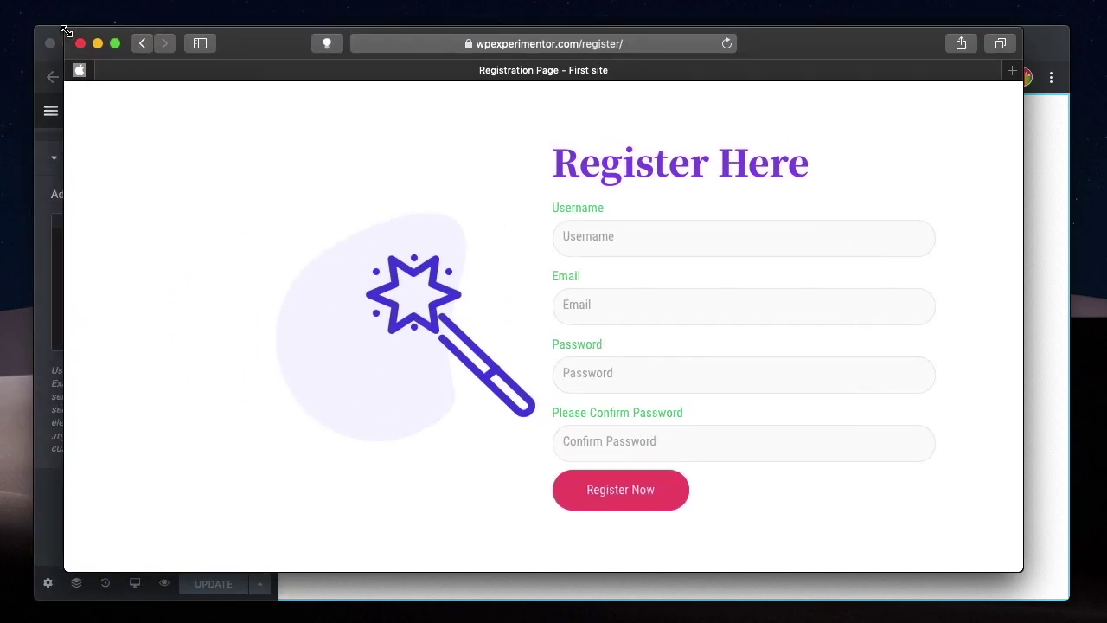